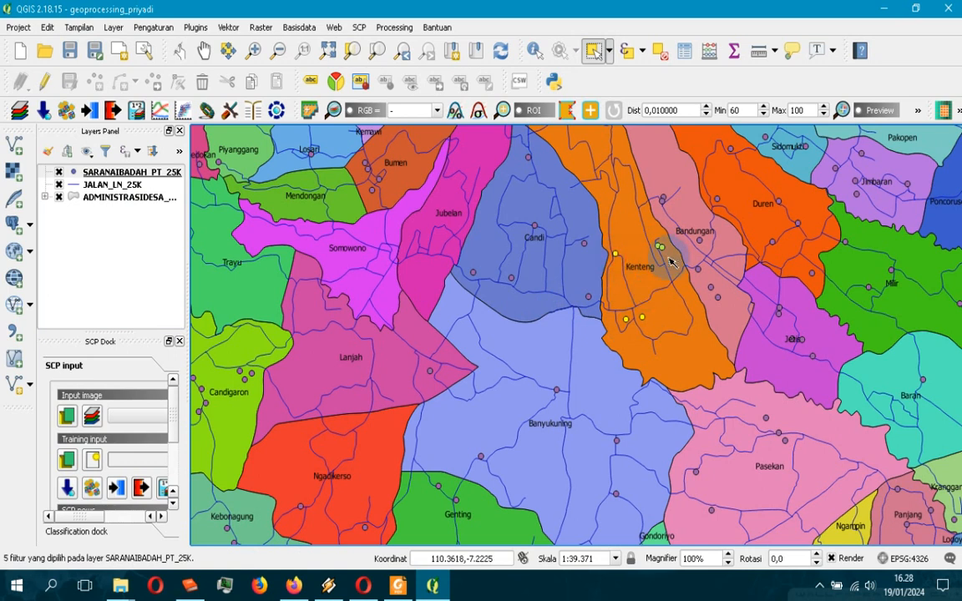
Start a Fixed distance buffer with SARANAIBADAH_PT_25K as the input layer, following the Foxit Reader instructions.
key("alt+Tab")
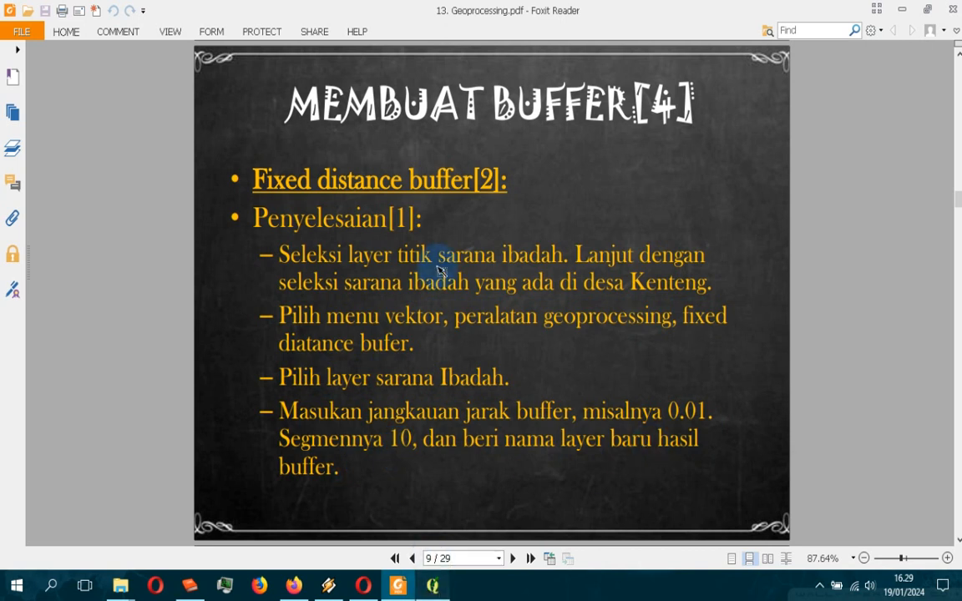
left_click(432, 588)
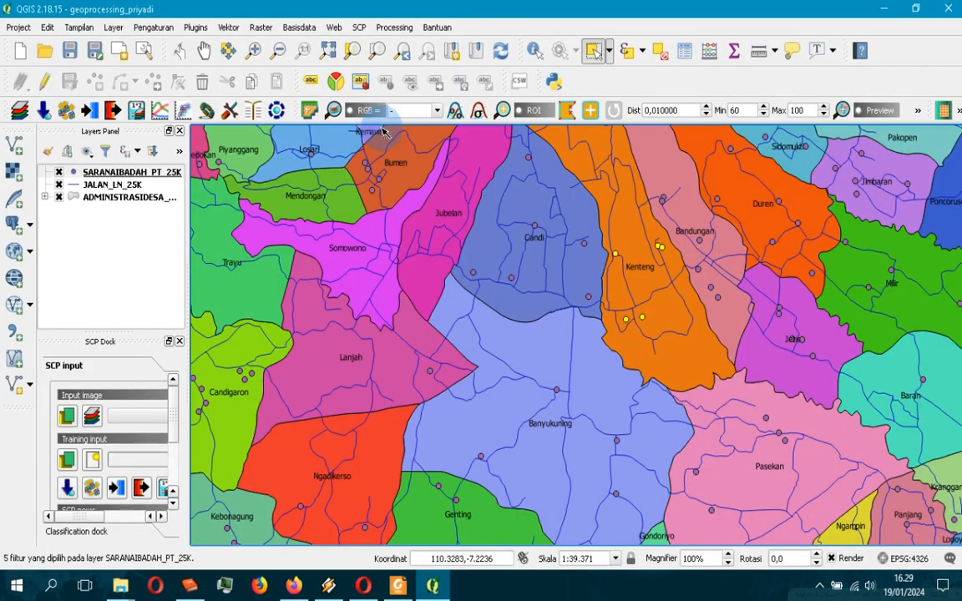
left_click(229, 30)
mouse_move(233, 94)
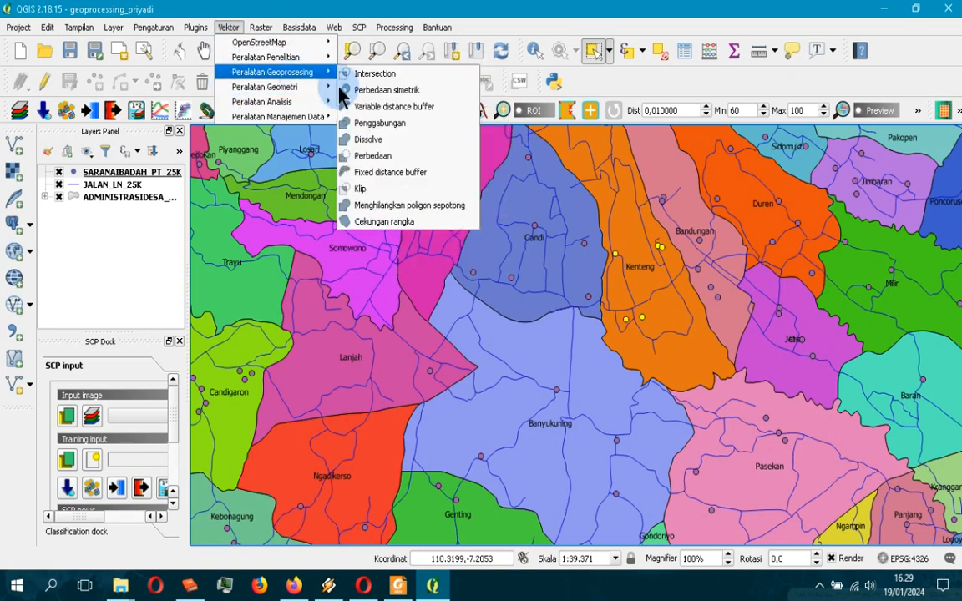
mouse_move(317, 87)
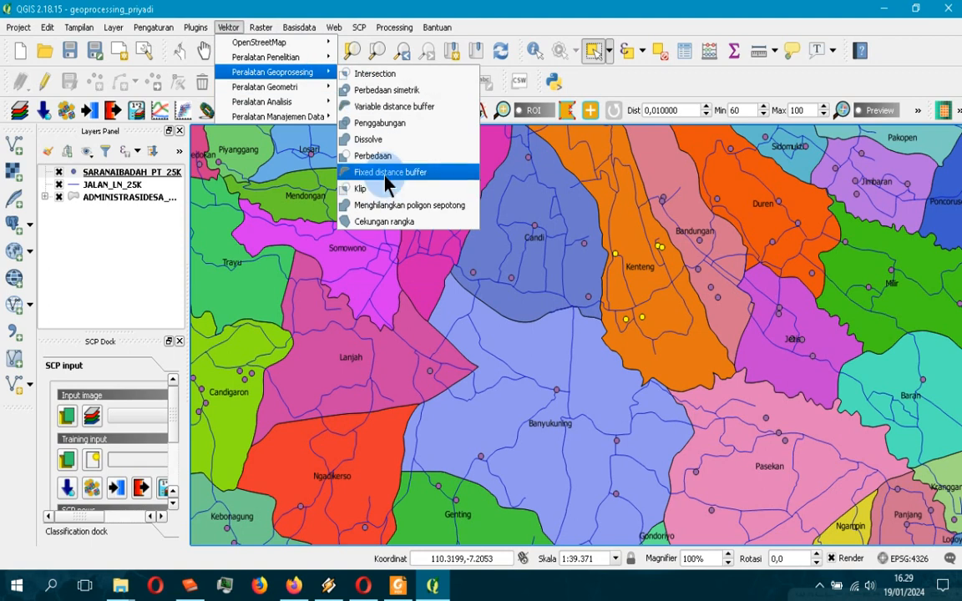
left_click(389, 173)
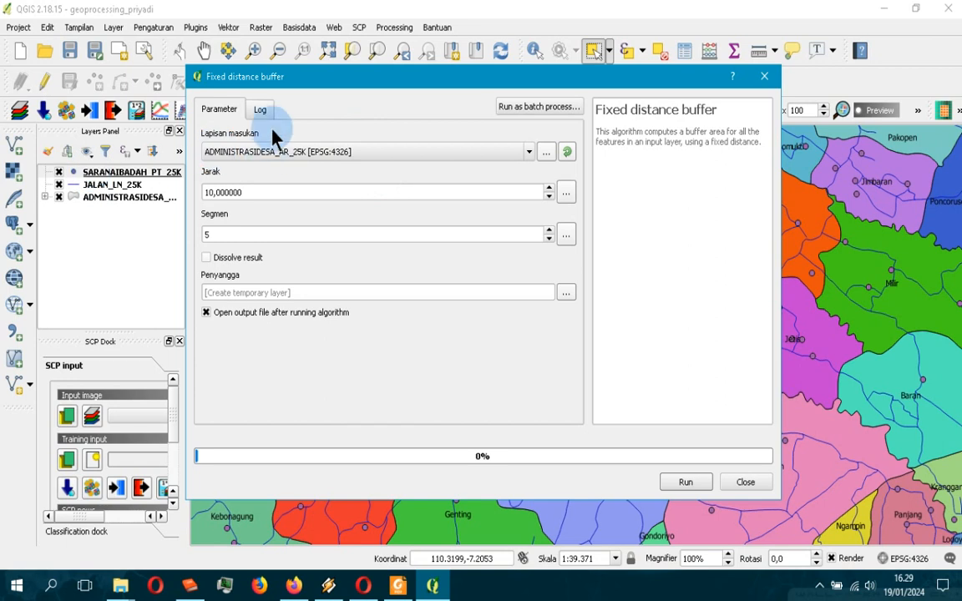
left_click(268, 155)
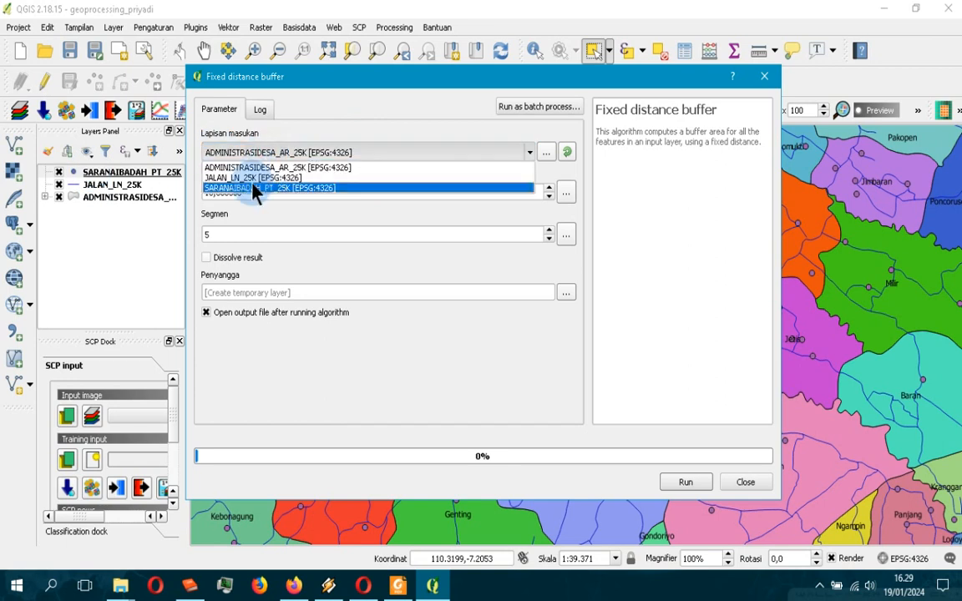
left_click(254, 190)
Set the buffer distance to 0.01, the segments to 10, and the output name to bfr_pengeras_ibadah.
left_click_drag(273, 190, 202, 192)
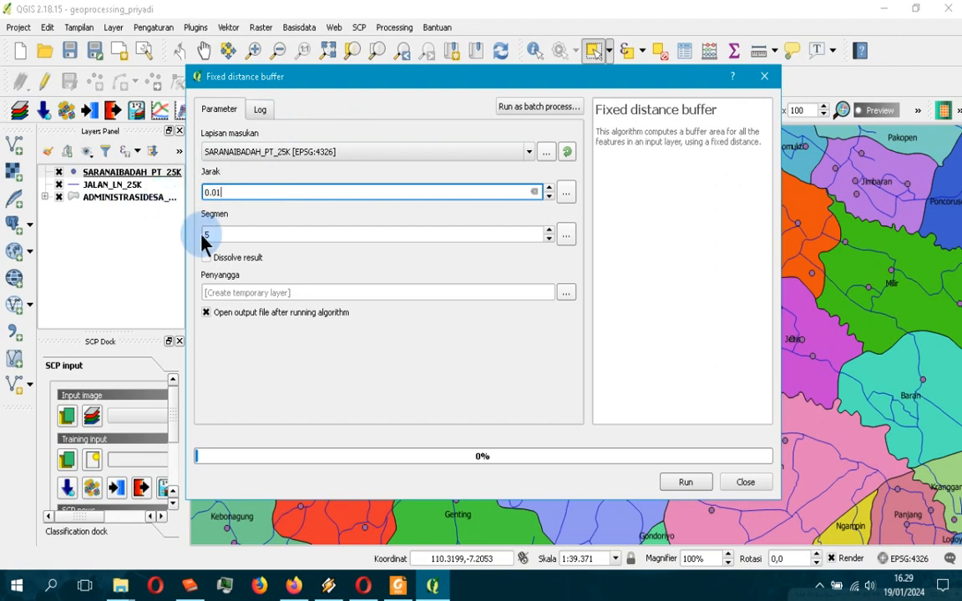
key("Tab")
type("10")
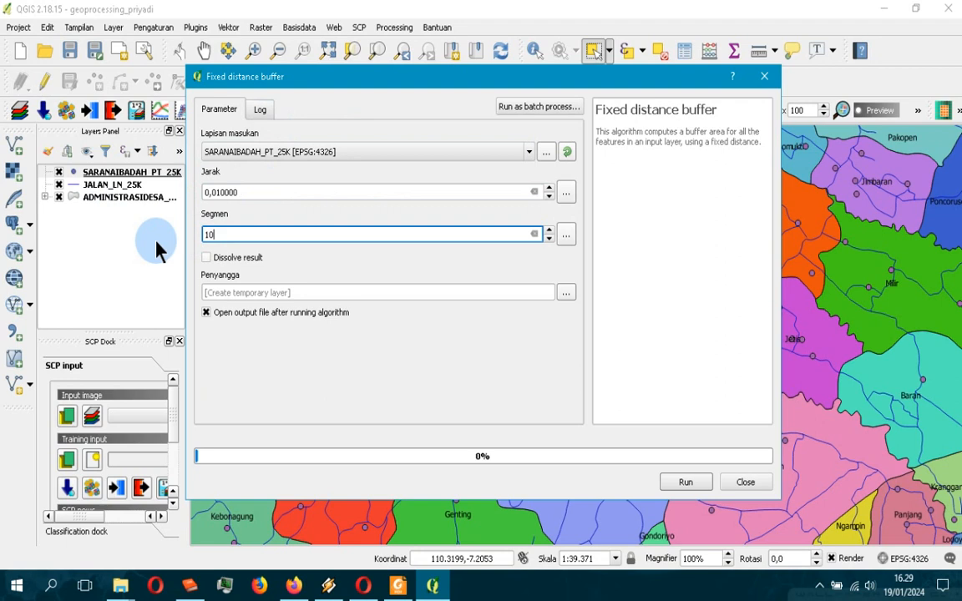
left_click(264, 293)
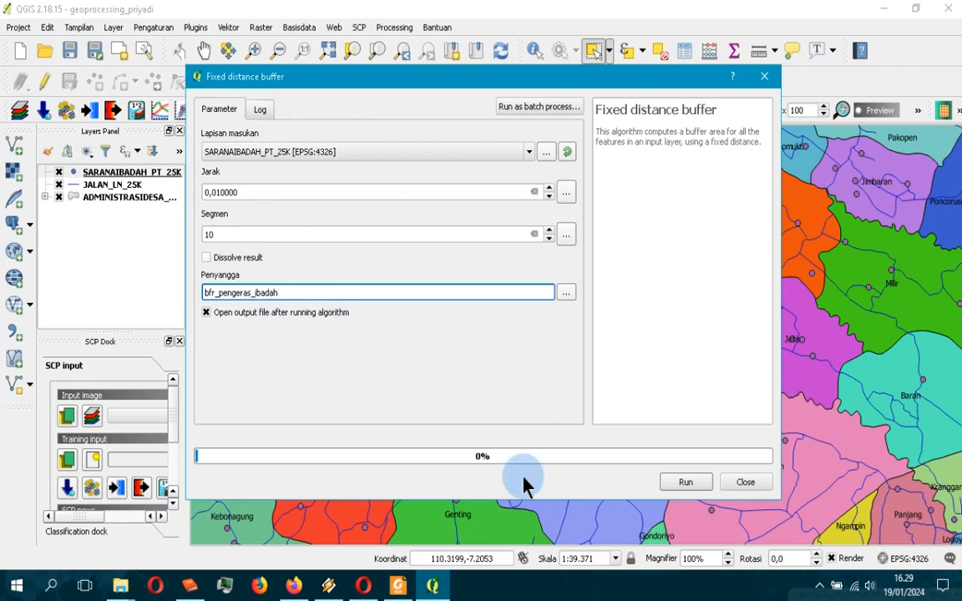
Review the example buffer settings and result on pages 10 and 11 of the Geoprocessing PDF in Foxit Reader, and run the buffer in QGIS.
key("alt+Tab")
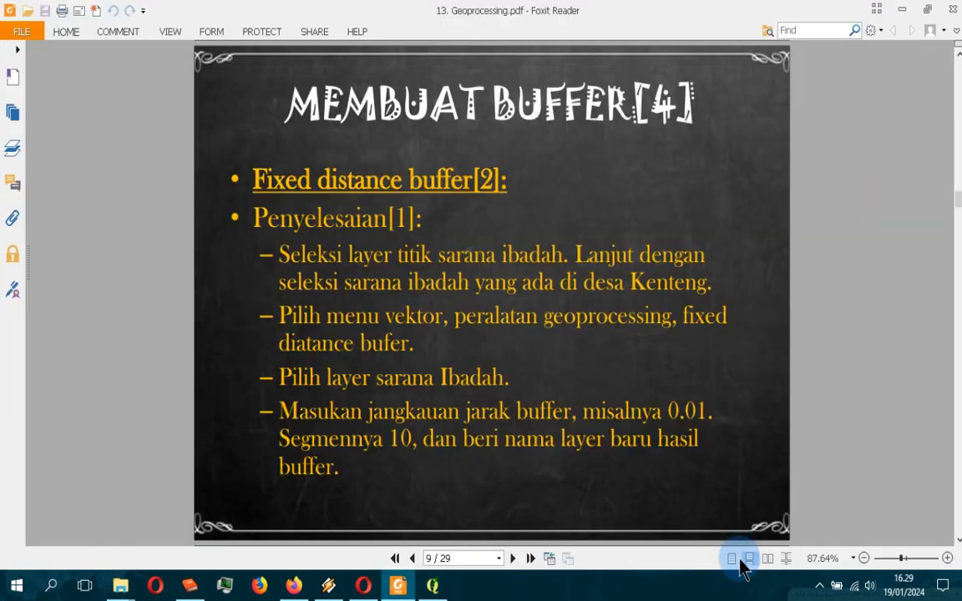
left_click(512, 559)
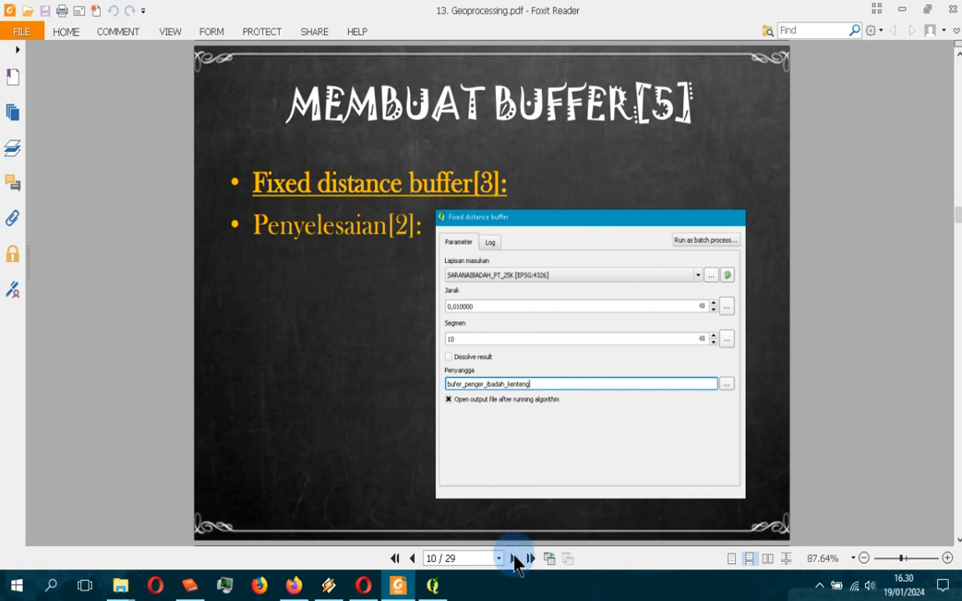
left_click(513, 559)
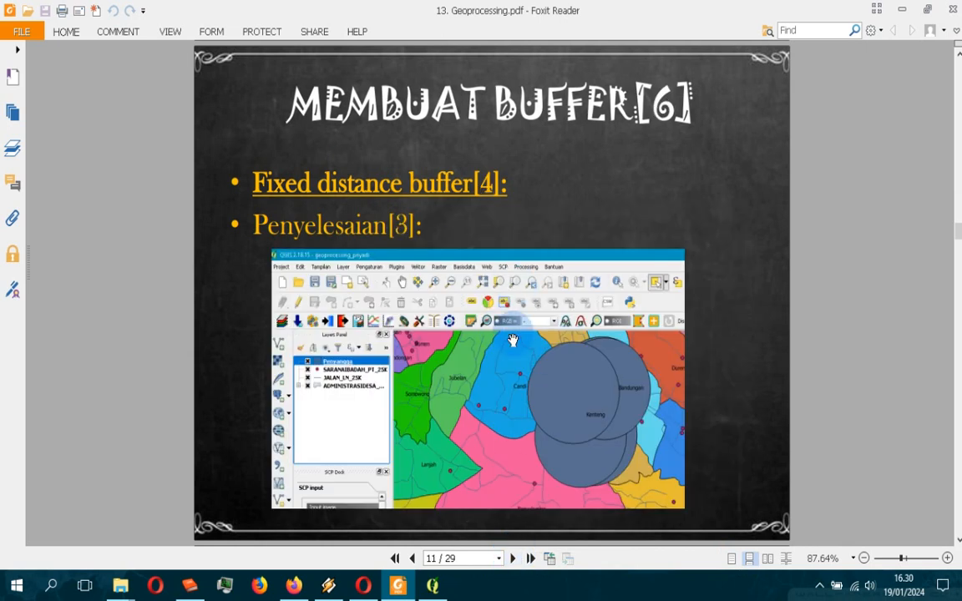
left_click(436, 578)
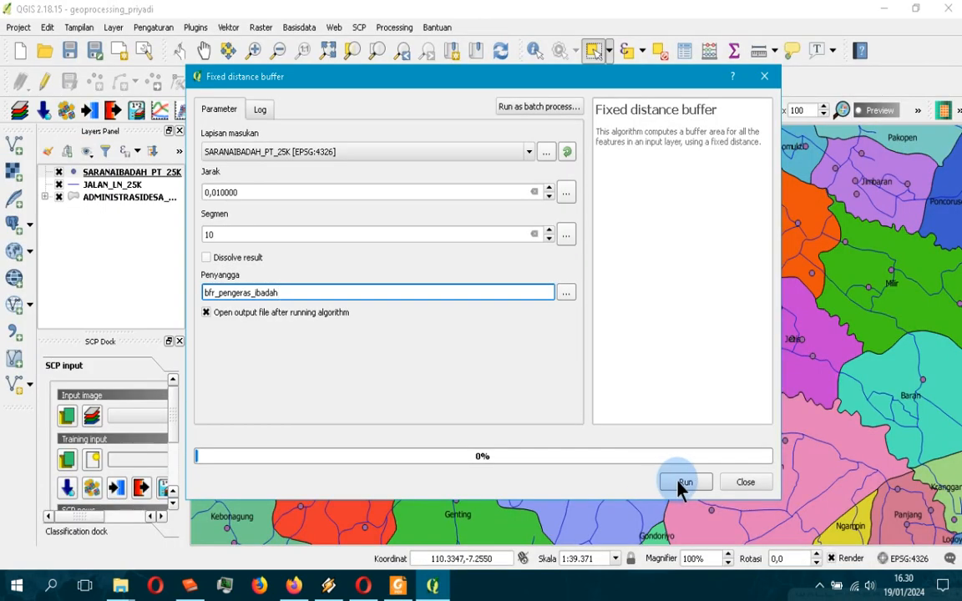
left_click(405, 582)
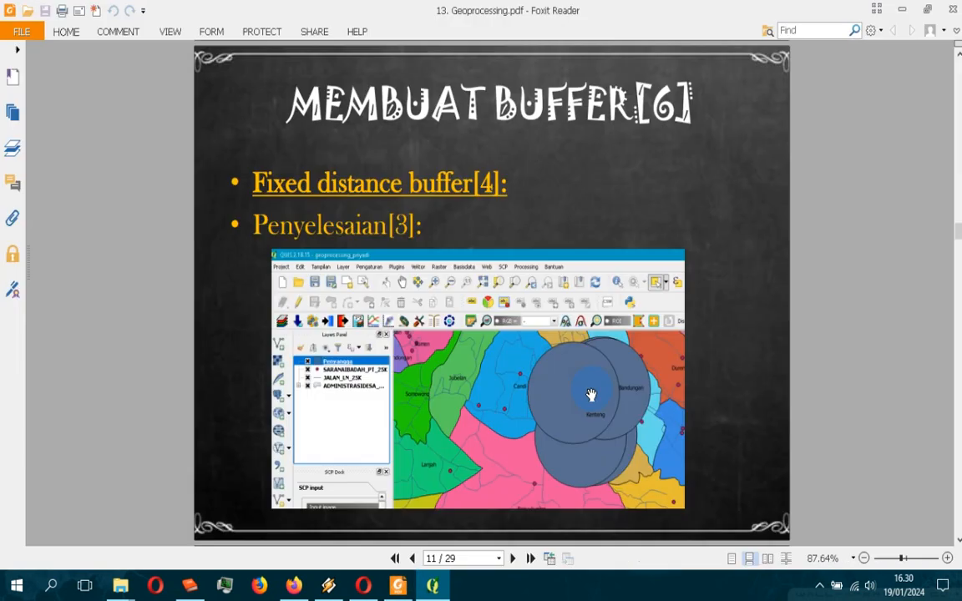
left_click(433, 585)
left_click(679, 487)
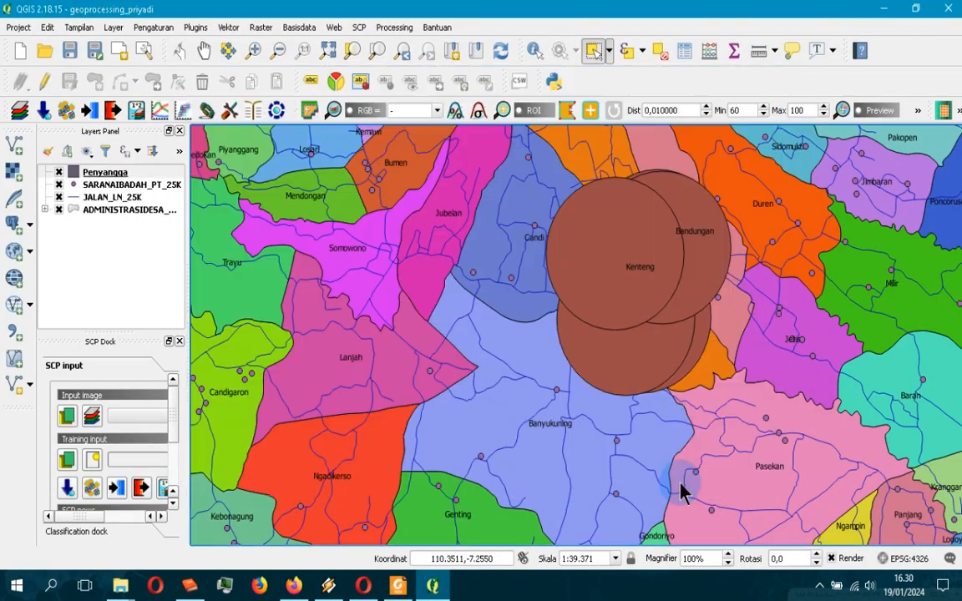
Examine the buffer circles around Kenteng and the neighbouring villages they cover at different scales.
scroll(699, 283, "up", 1)
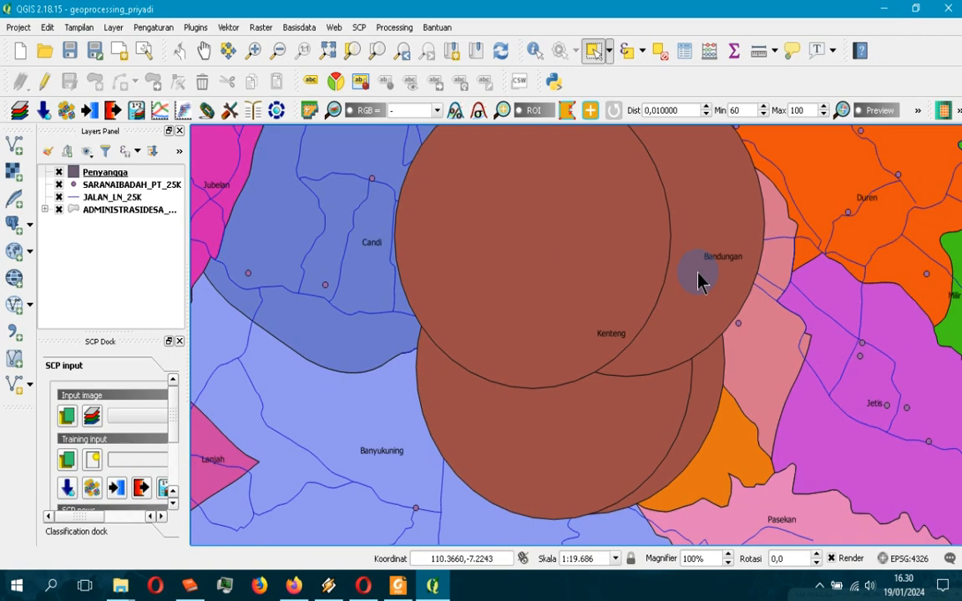
left_click(397, 584)
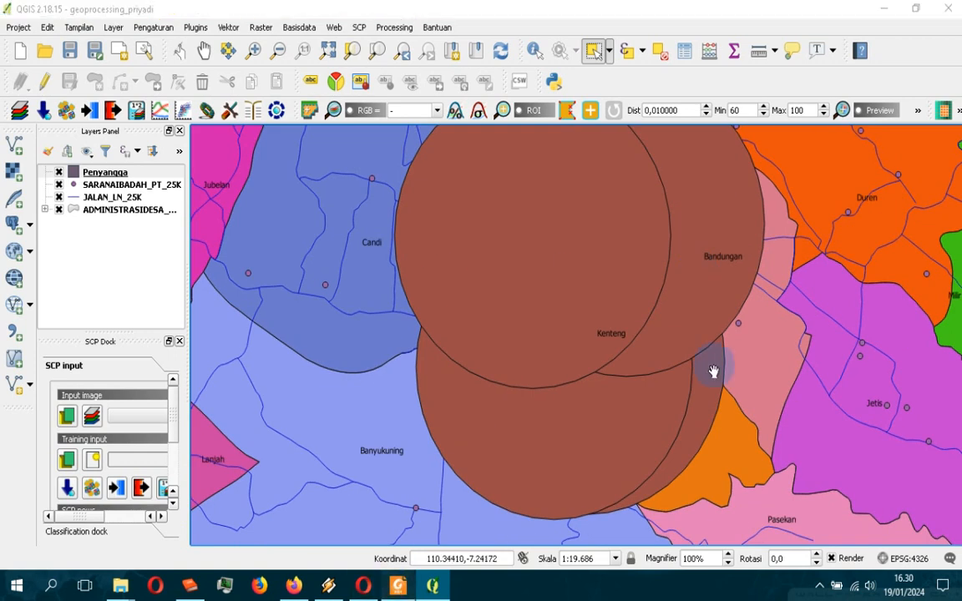
left_click(512, 558)
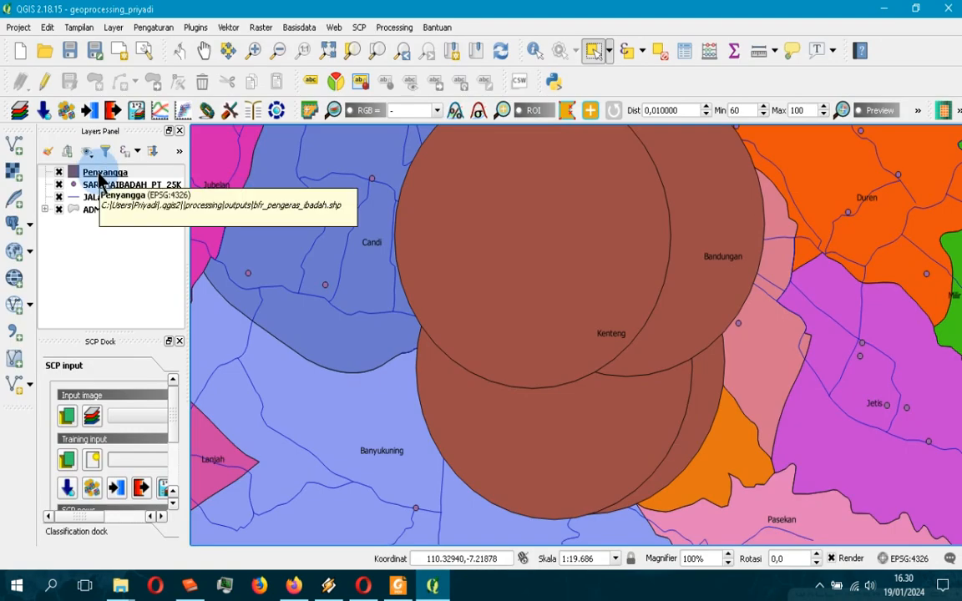
scroll(682, 285, "down", 1)
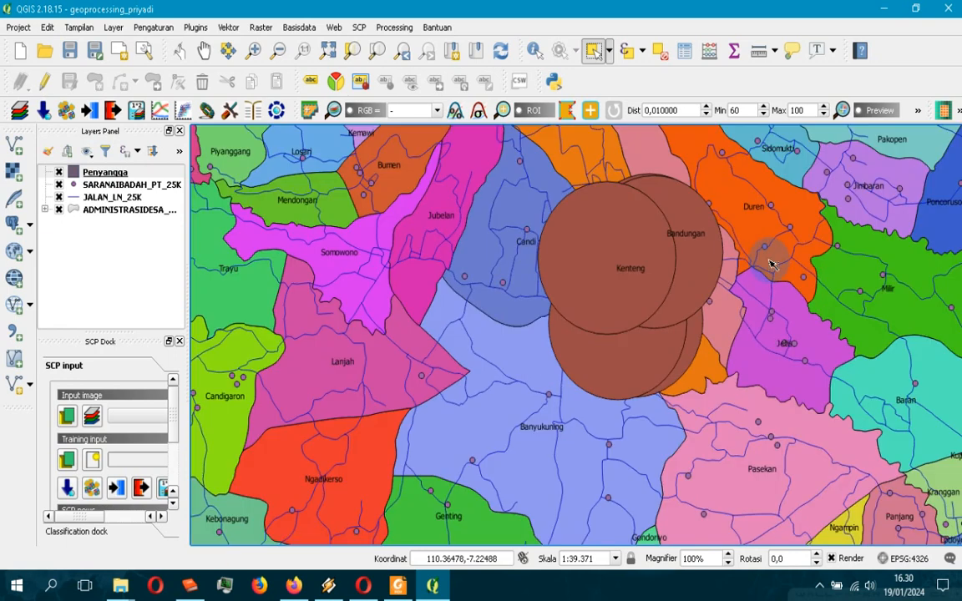
left_click(100, 172)
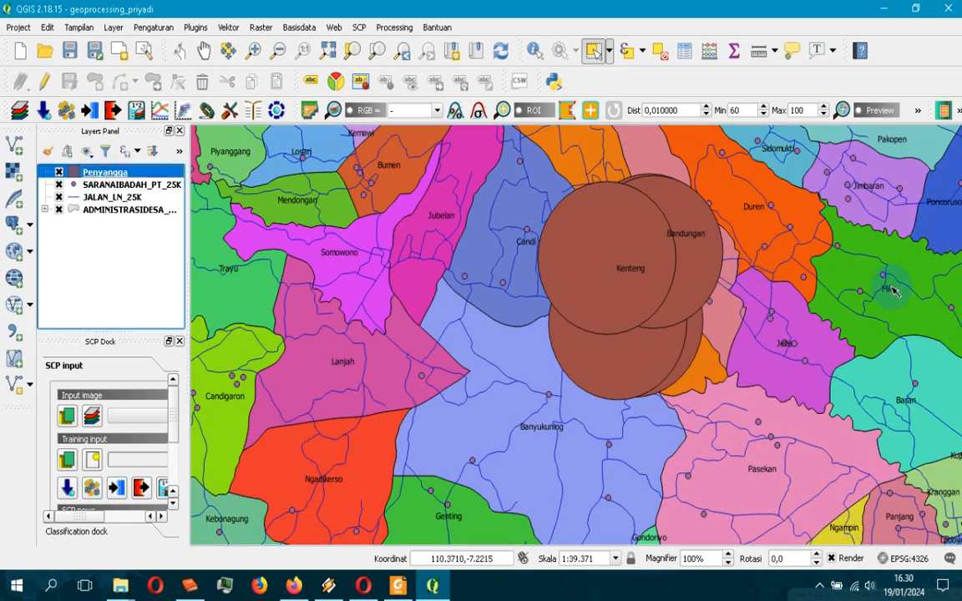
scroll(858, 280, "up", 1)
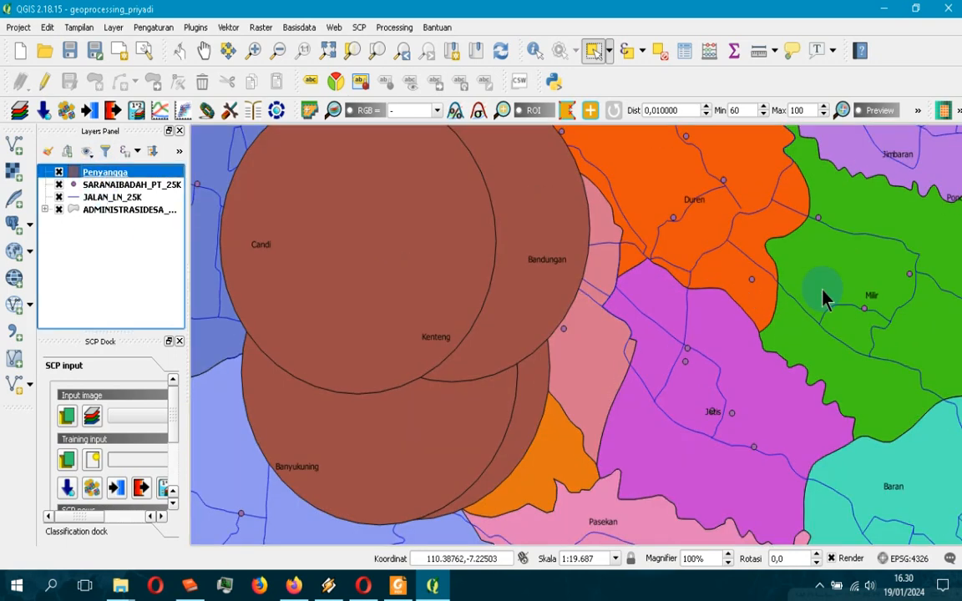
scroll(785, 284, "down", 1)
scroll(774, 294, "up", 1)
scroll(776, 292, "down", 1)
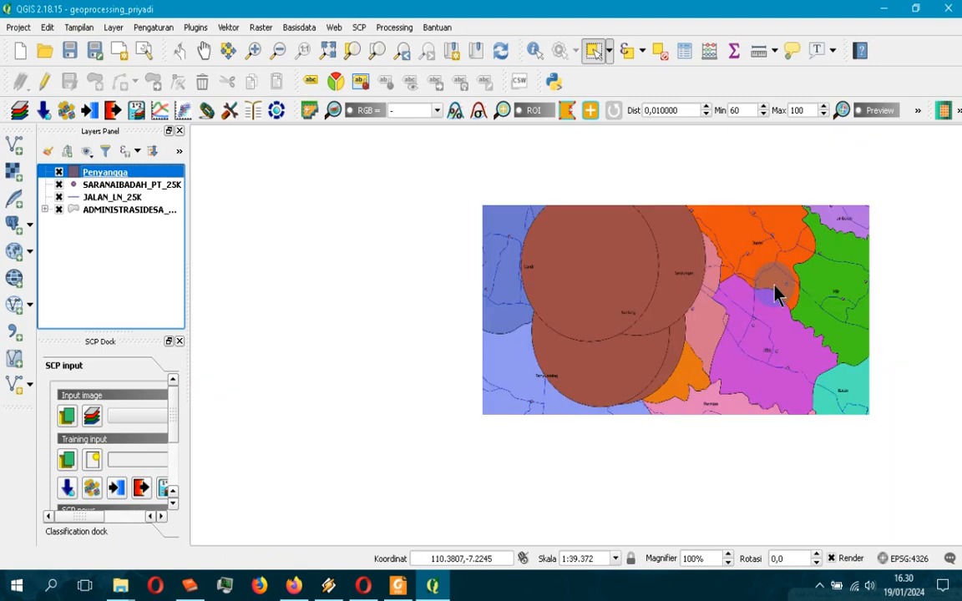
scroll(712, 278, "up", 1)
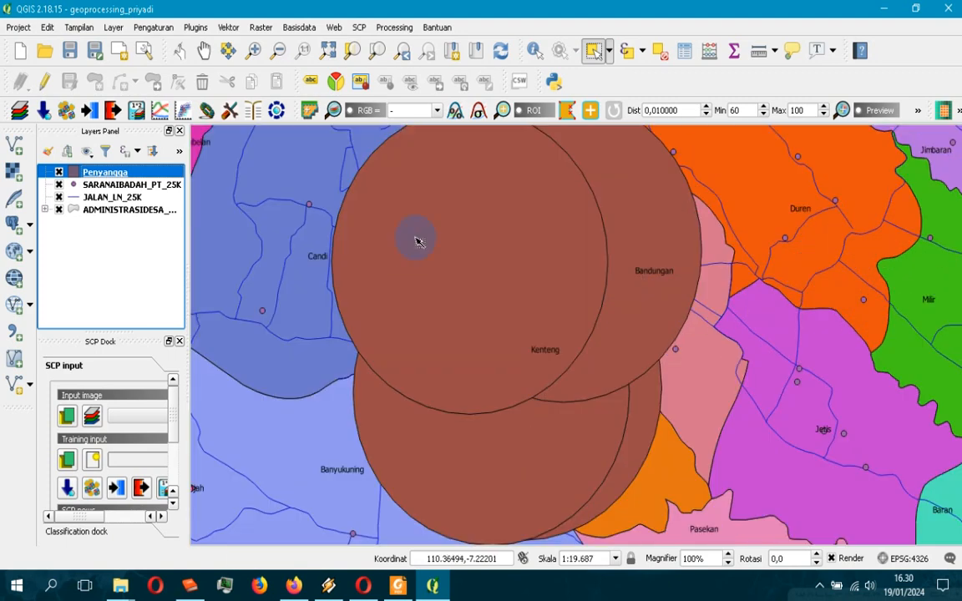
Set the Penyangga layer's transparency to 65 in its style properties.
right_click(110, 171)
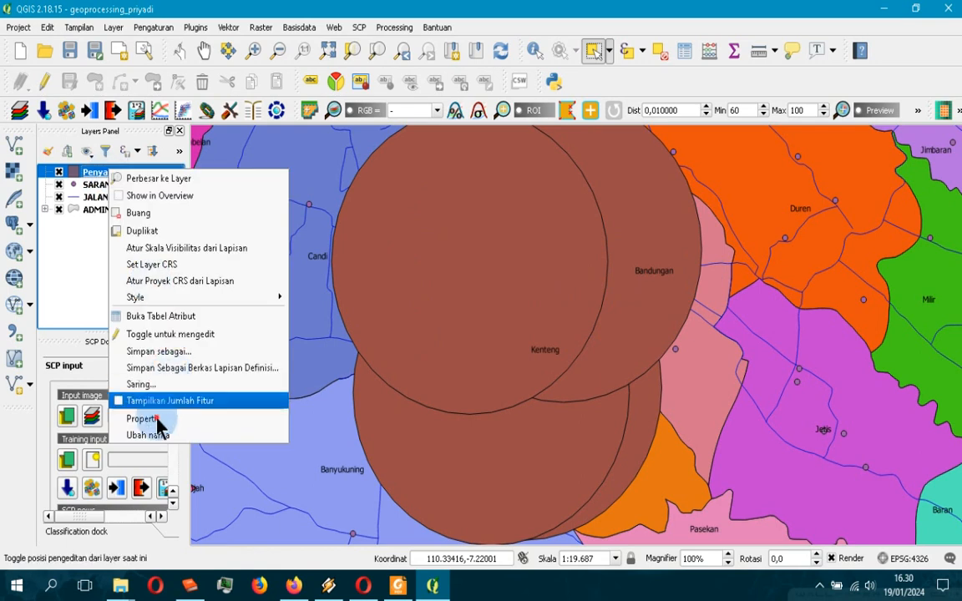
left_click(520, 215)
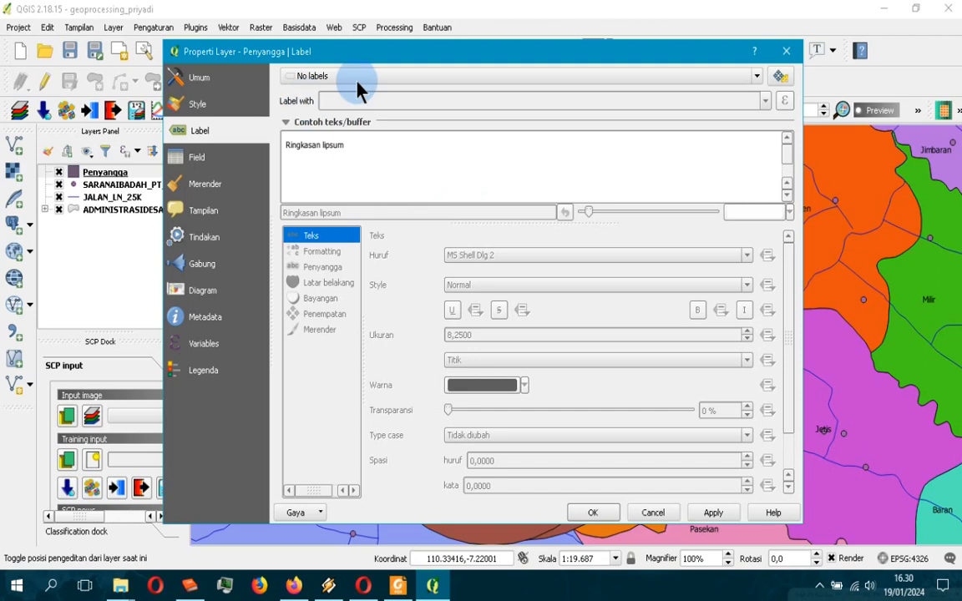
left_click(192, 104)
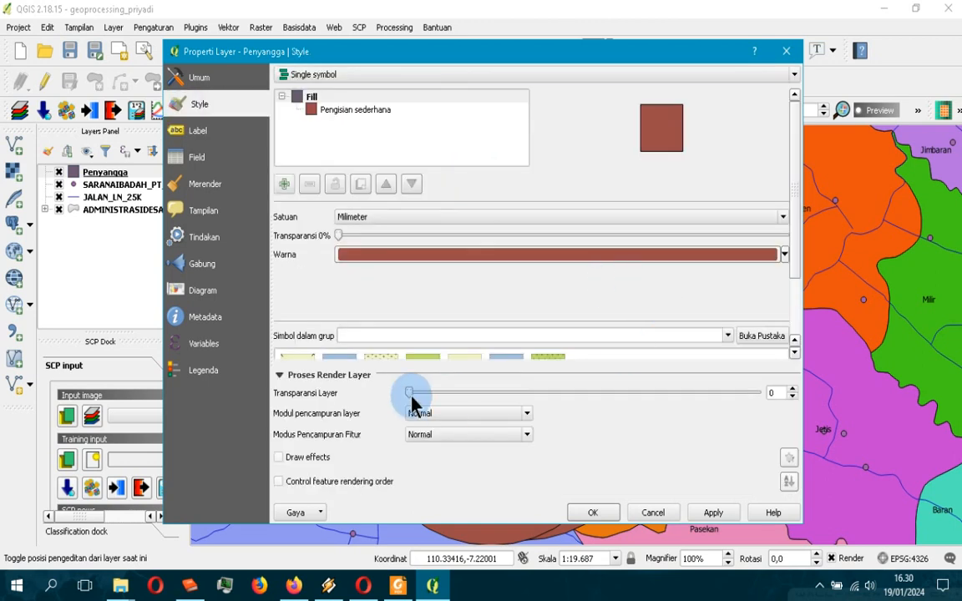
left_click_drag(622, 395, 637, 395)
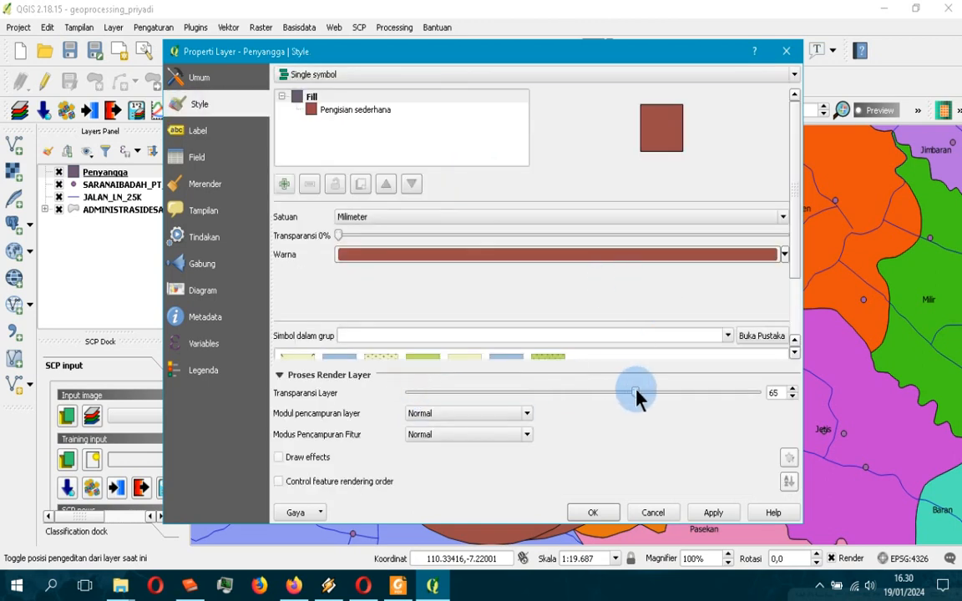
left_click(593, 512)
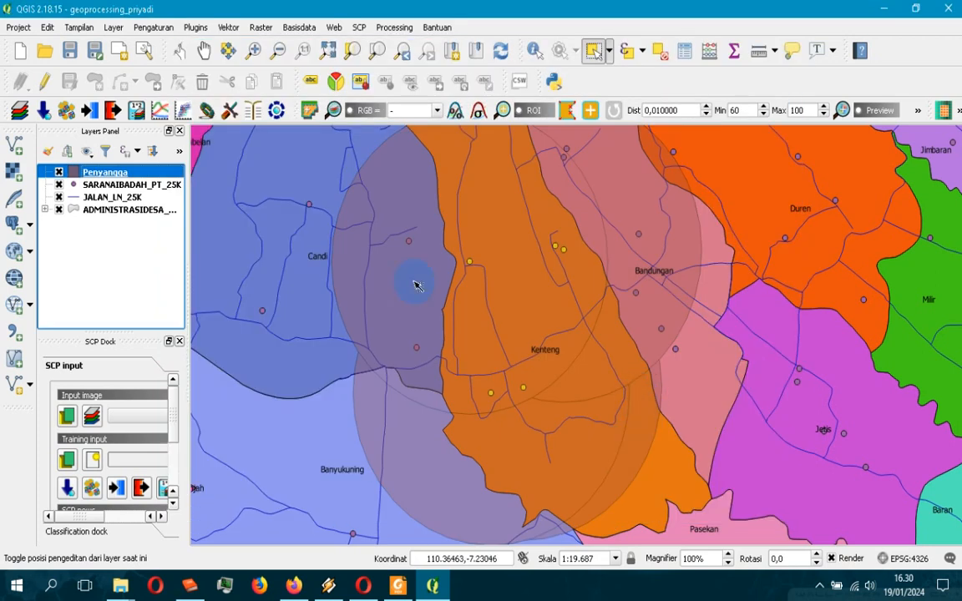
Try to give the Penyangga layer a categorized style based on the NAMOBJ column.
right_click(106, 171)
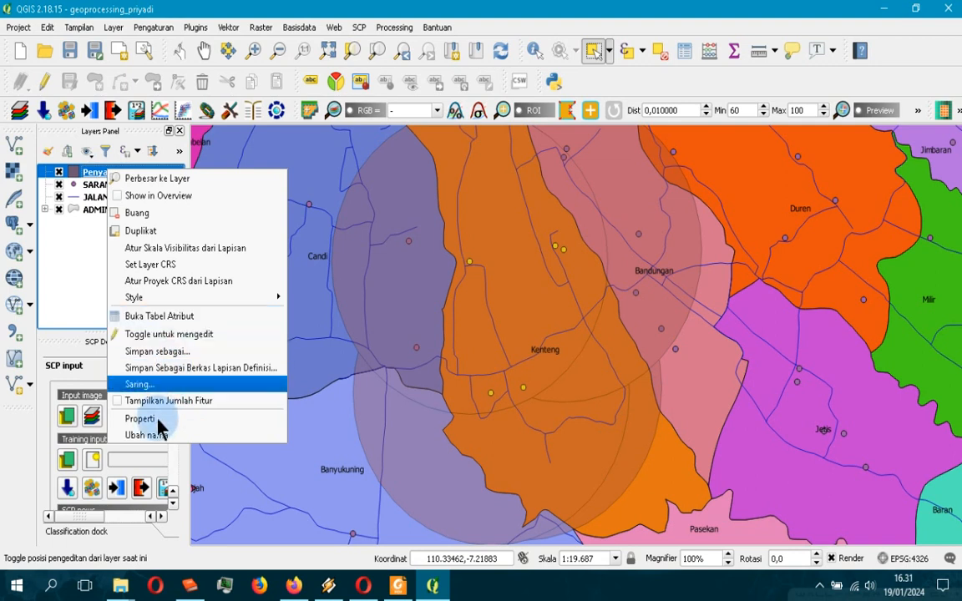
left_click(547, 149)
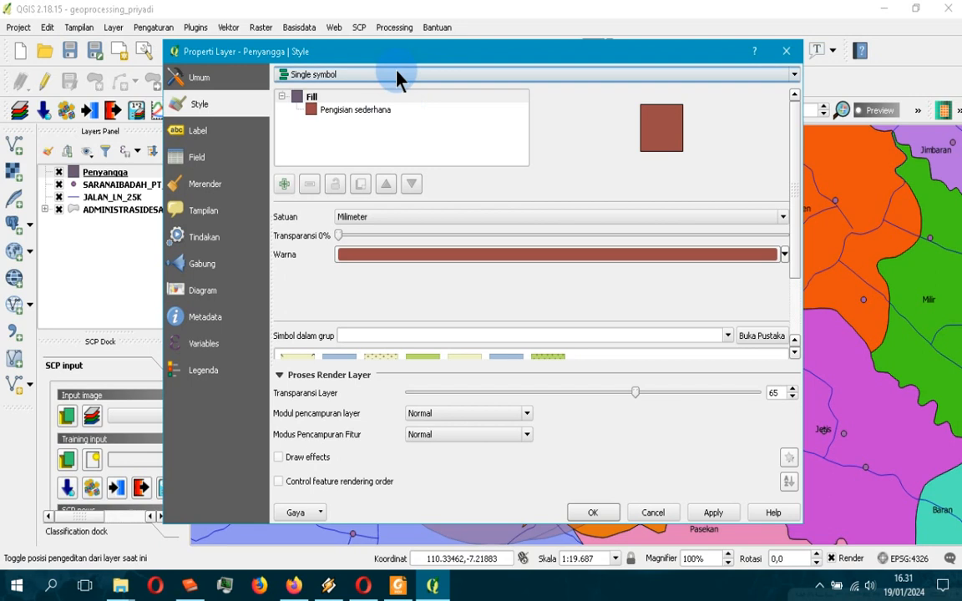
left_click(397, 75)
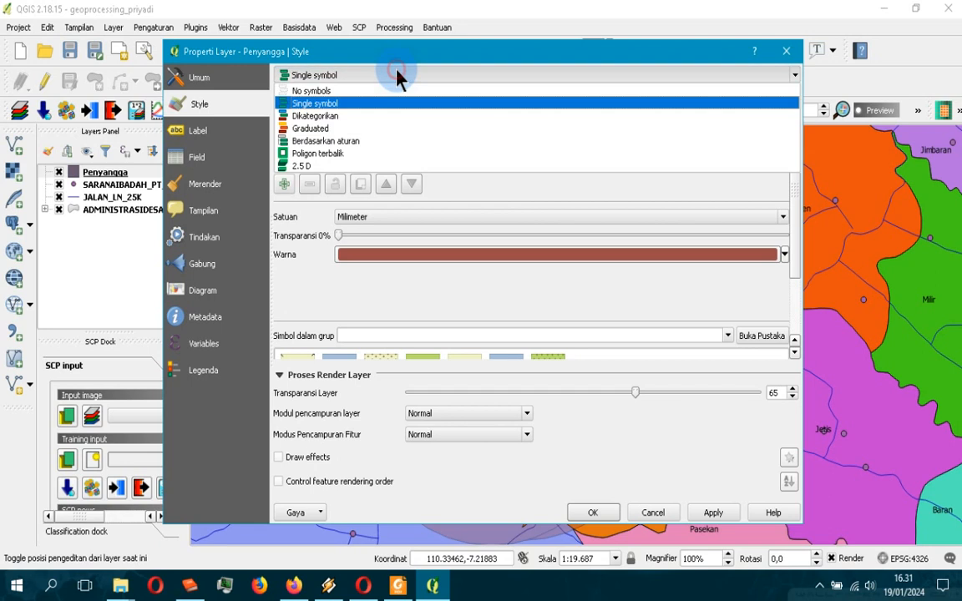
left_click(374, 116)
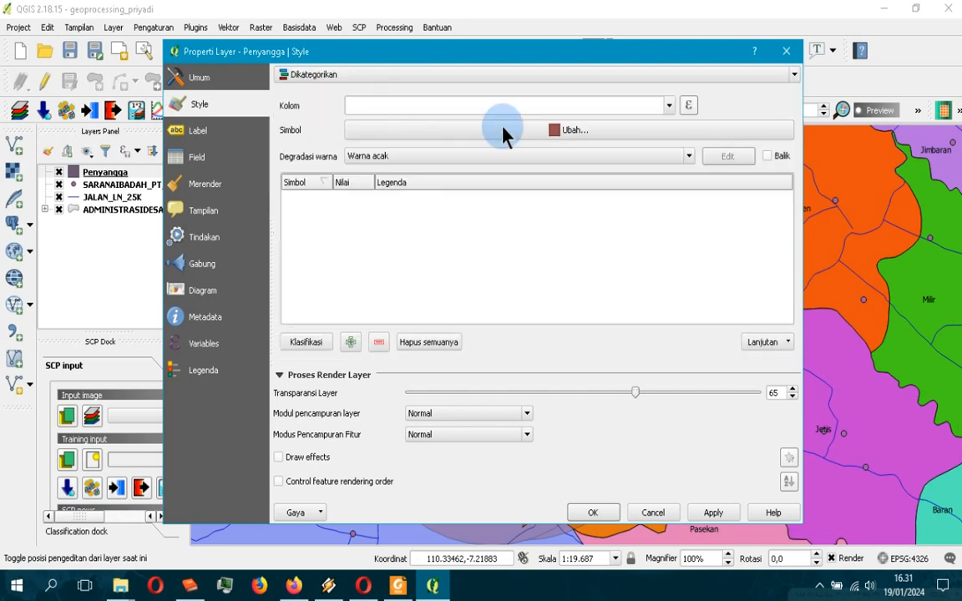
left_click(638, 108)
left_click(577, 126)
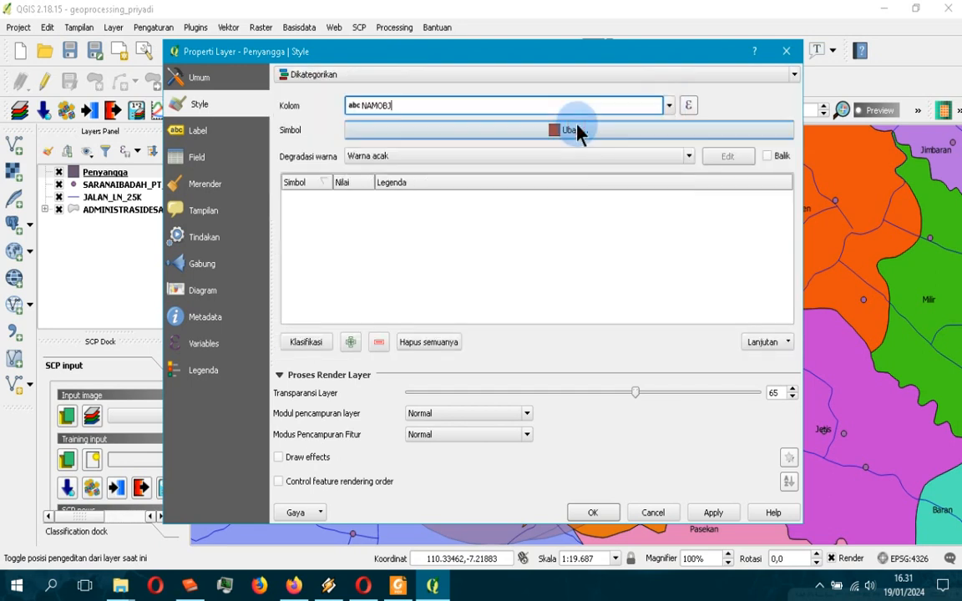
left_click(593, 512)
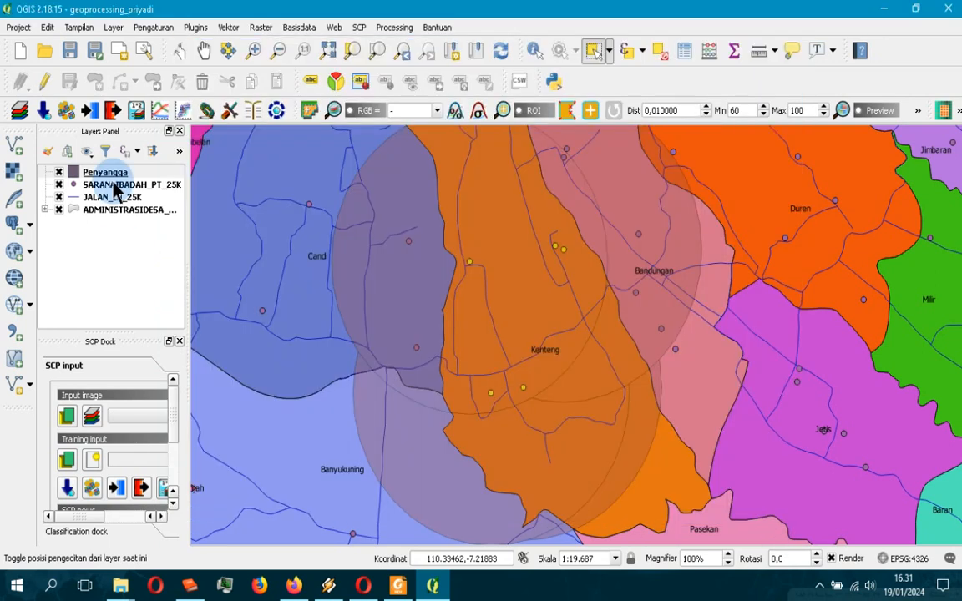
Open the attribute table of the Penyangga layer to inspect its fields.
right_click(112, 177)
left_click(165, 320)
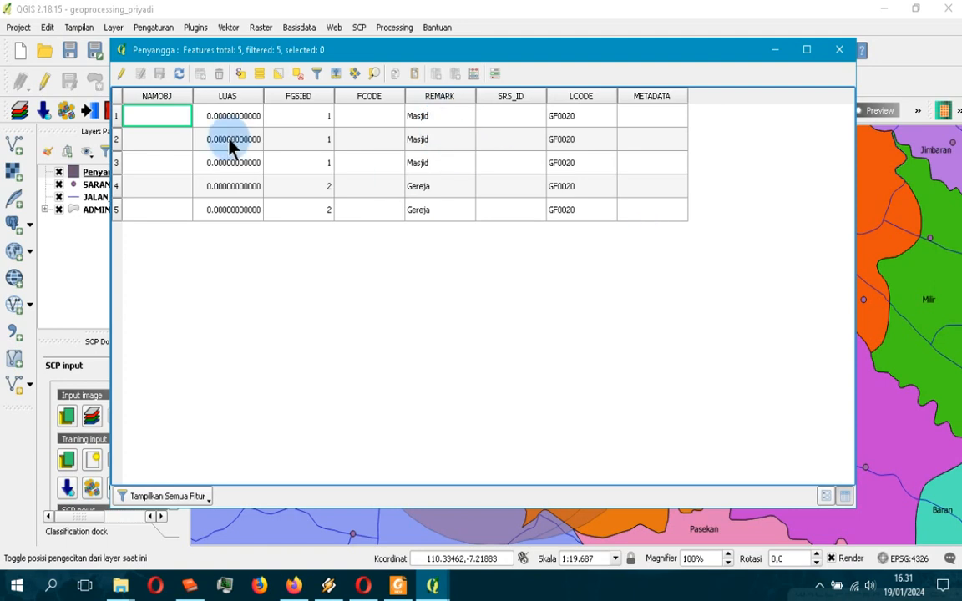
Review the field values in the Penyangga layer's attribute table, checking which column distinguishes the facility types.
left_click(839, 49)
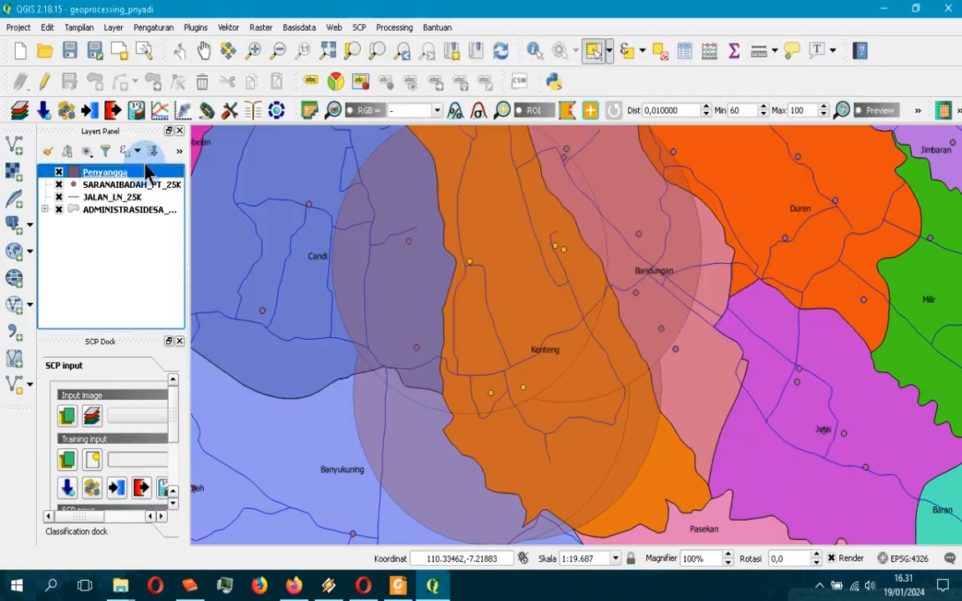
right_click(122, 174)
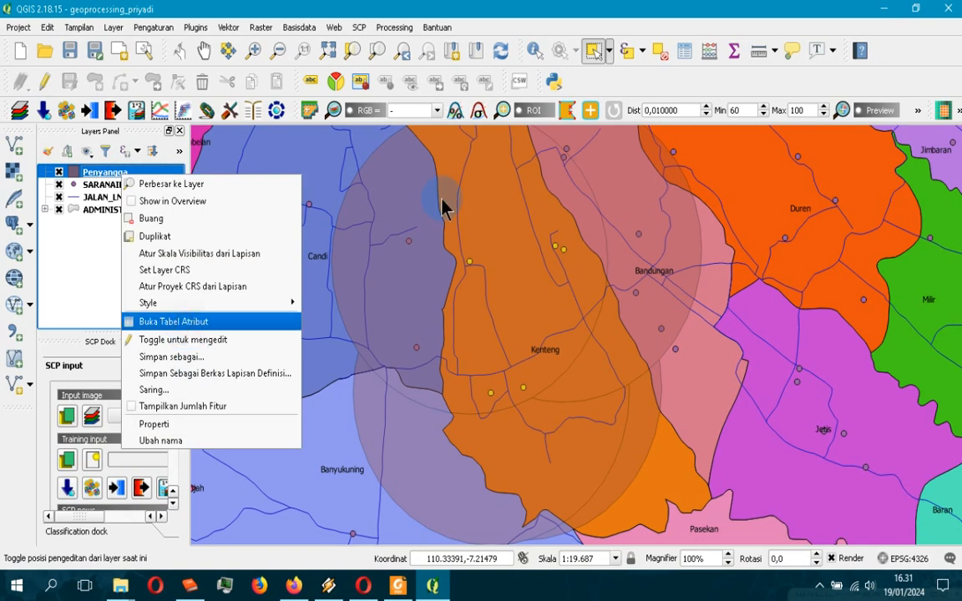
left_click(179, 322)
left_click(839, 49)
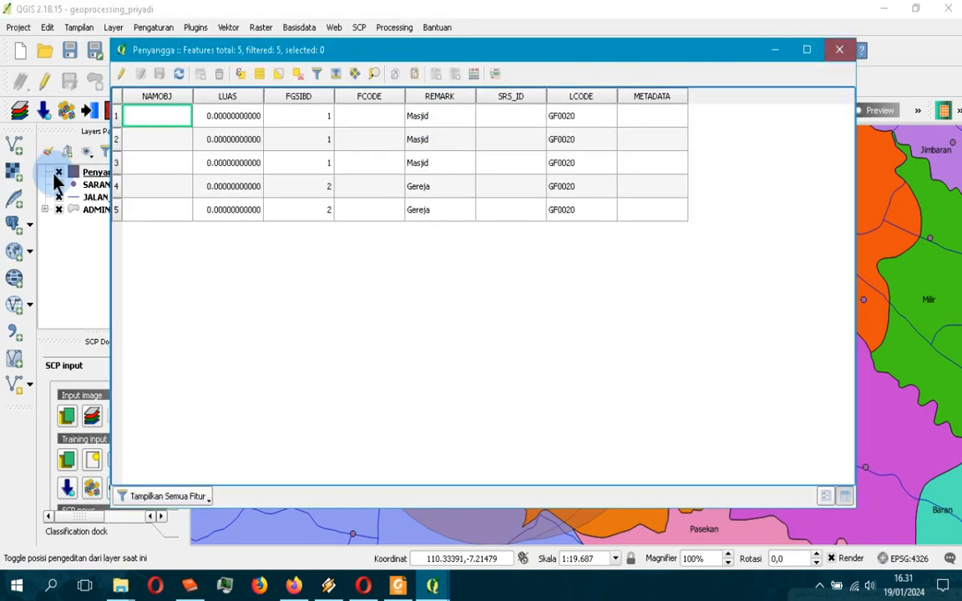
Give the Penyangga layer a categorized style based on the REMARK column and classify its values.
right_click(77, 171)
left_click(134, 418)
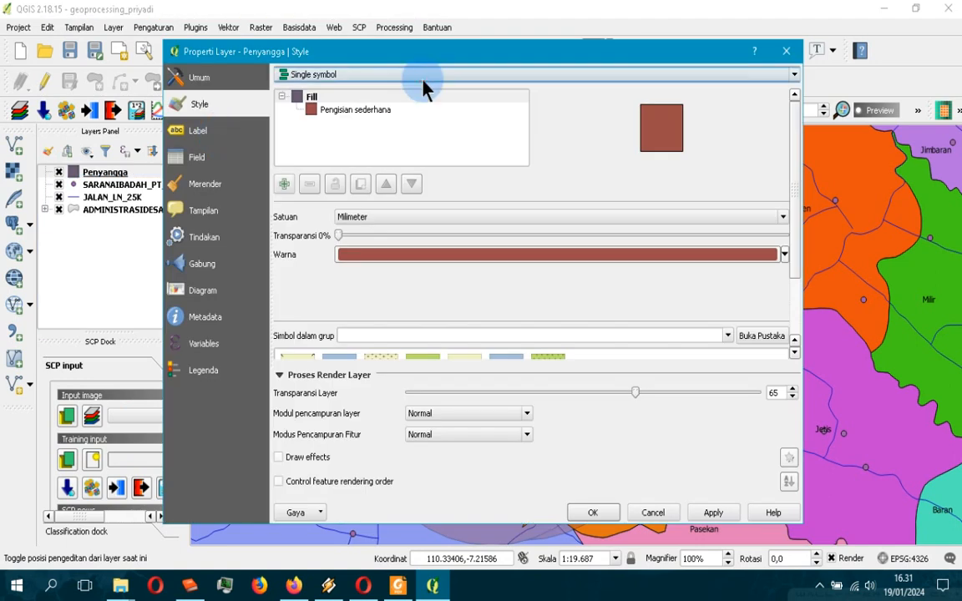
left_click(422, 79)
left_click(408, 116)
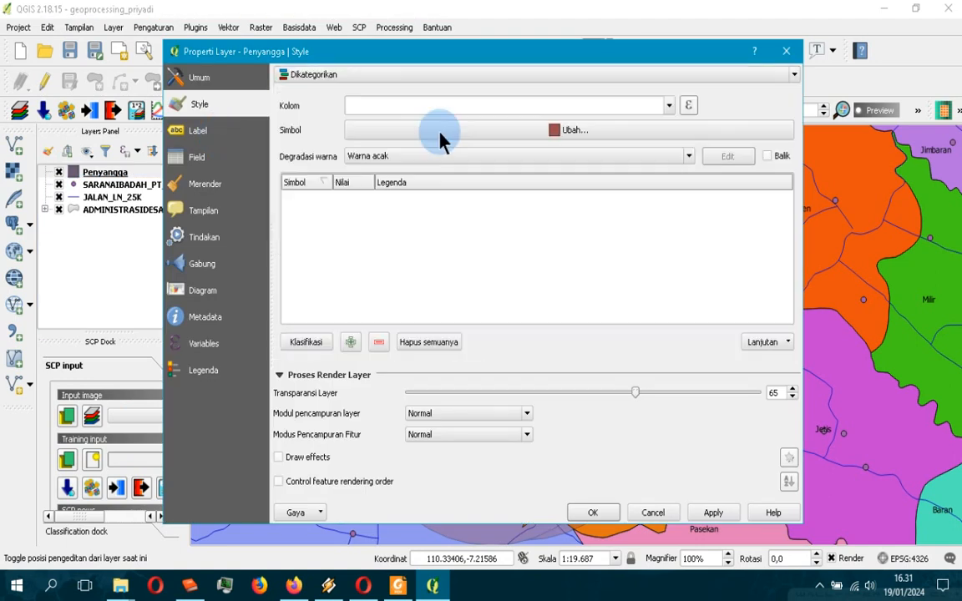
left_click(667, 106)
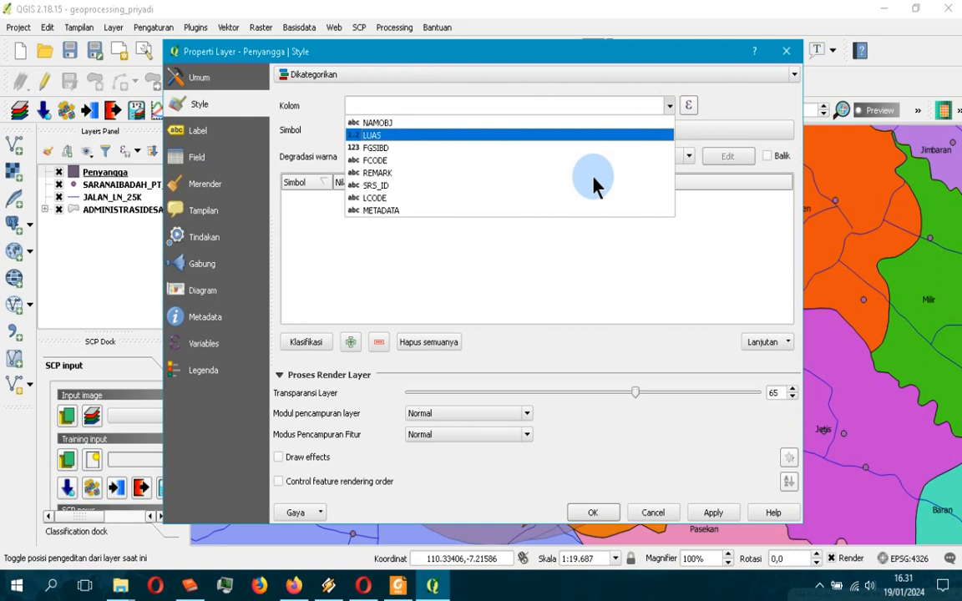
left_click(580, 173)
left_click(307, 342)
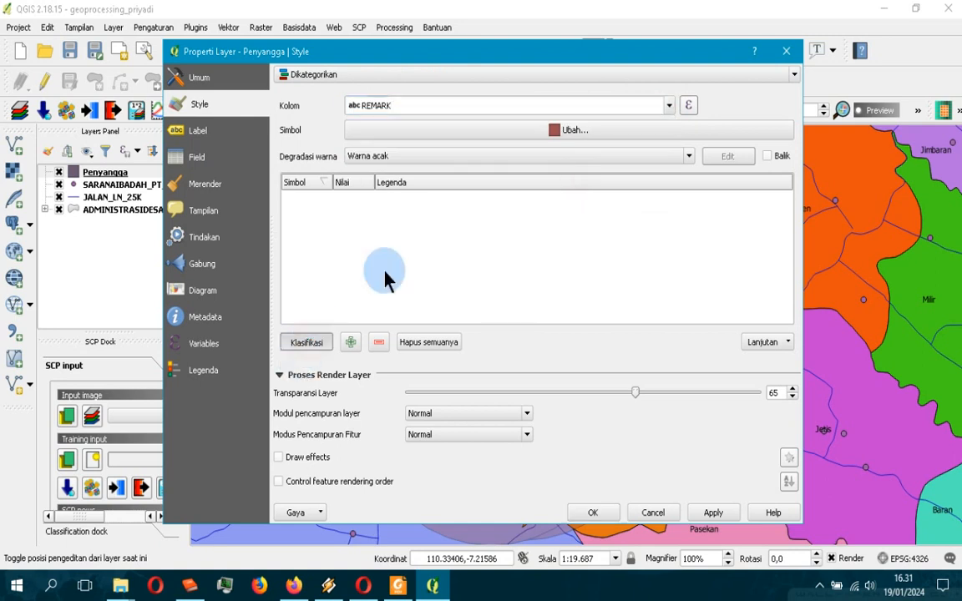
Remove the blank category from the Penyangga classification and apply the style.
left_click(313, 222)
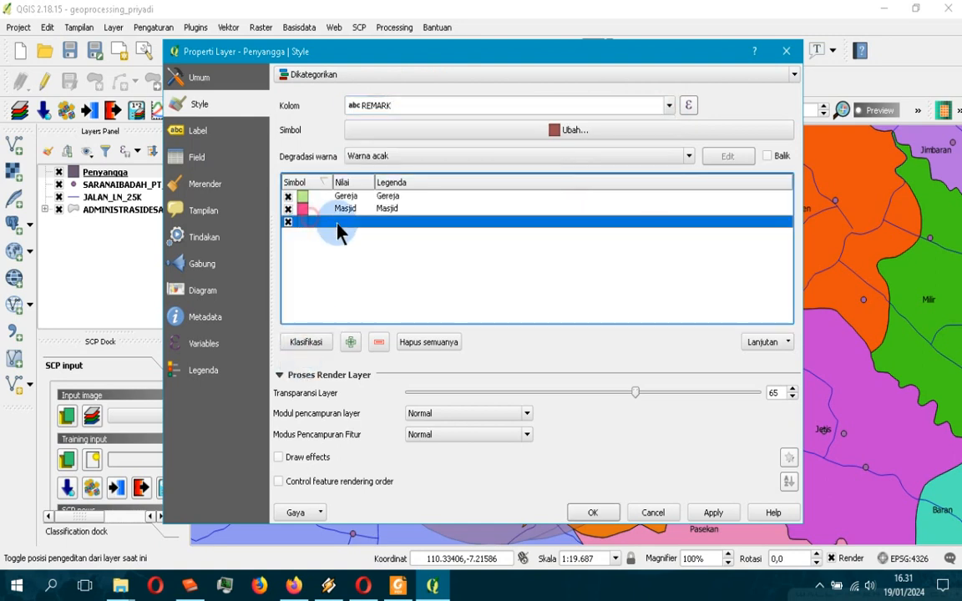
left_click(379, 344)
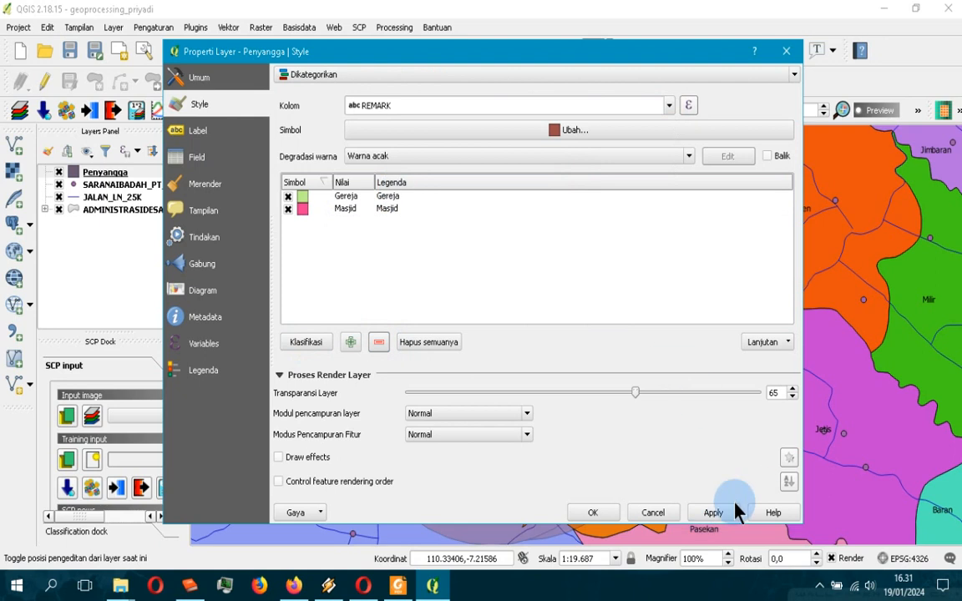
left_click(588, 513)
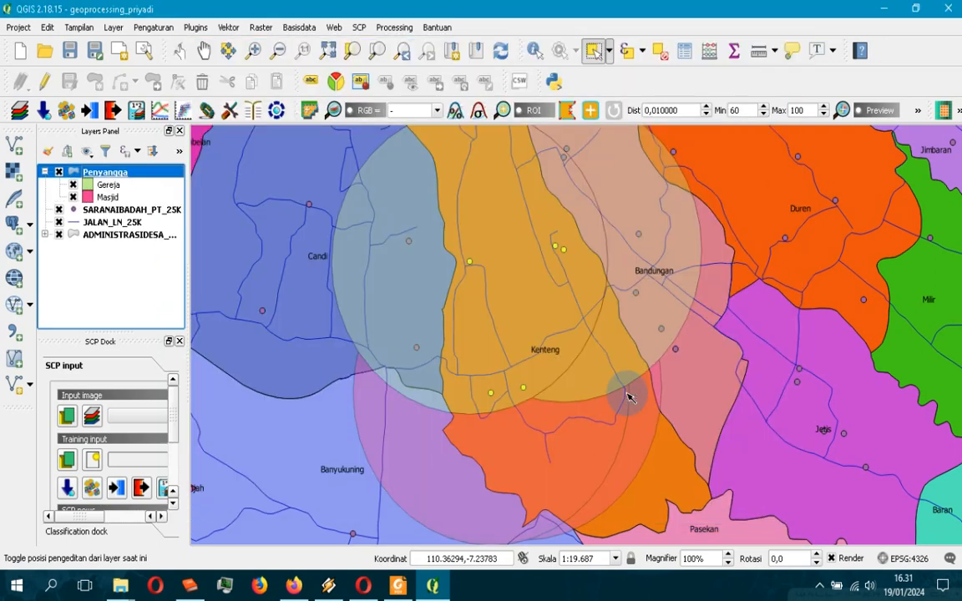
Examine the extents of the categorized buffers around Kenteng by selecting individual circles in turn.
scroll(576, 395, "down", 1)
scroll(584, 398, "up", 1)
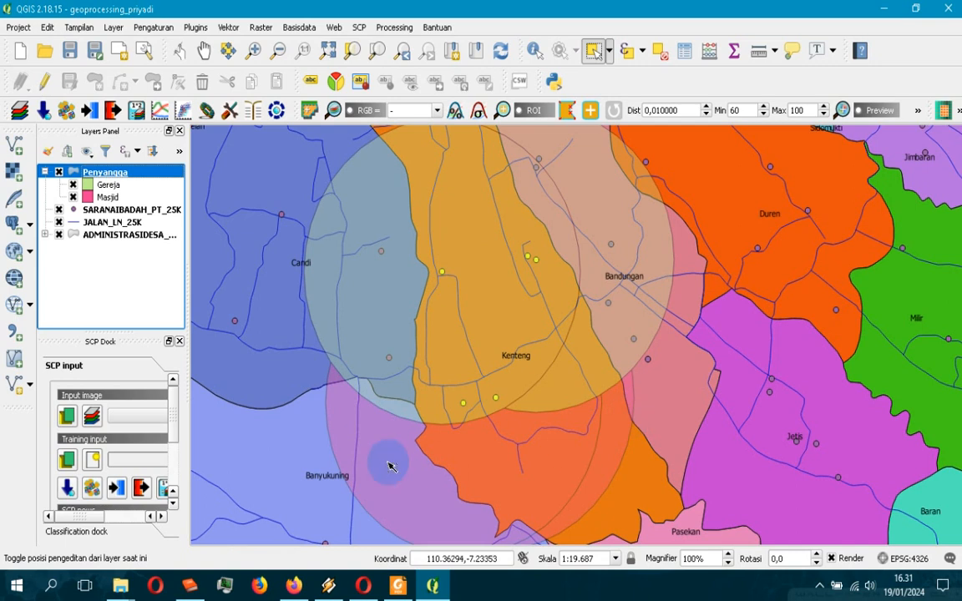
left_click(343, 457)
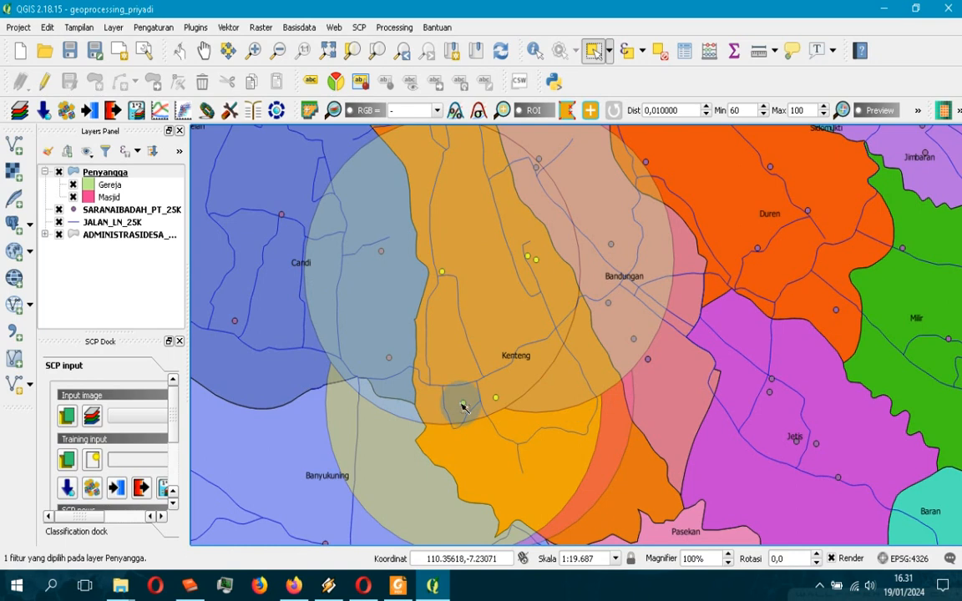
left_click(626, 432)
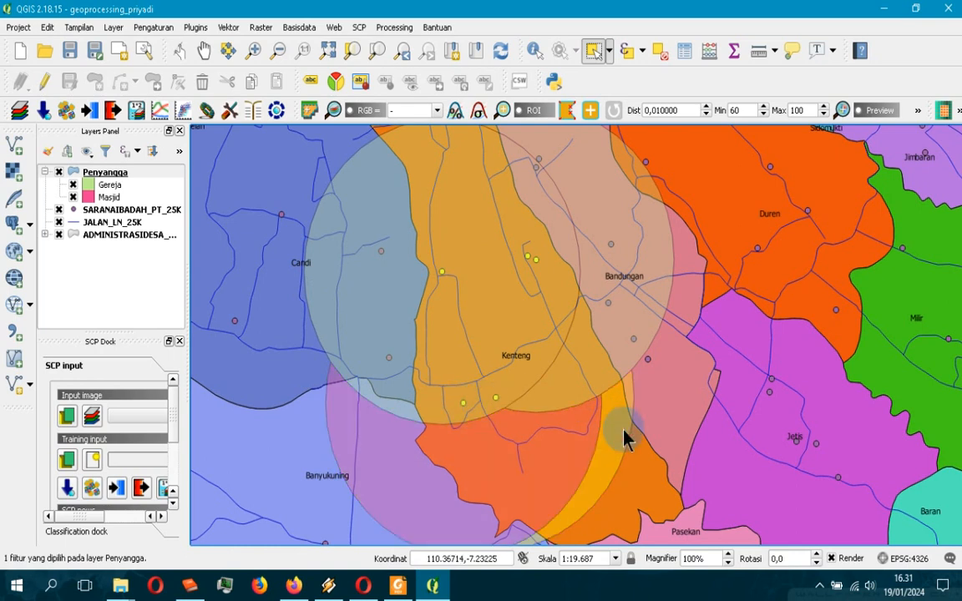
left_click(606, 461)
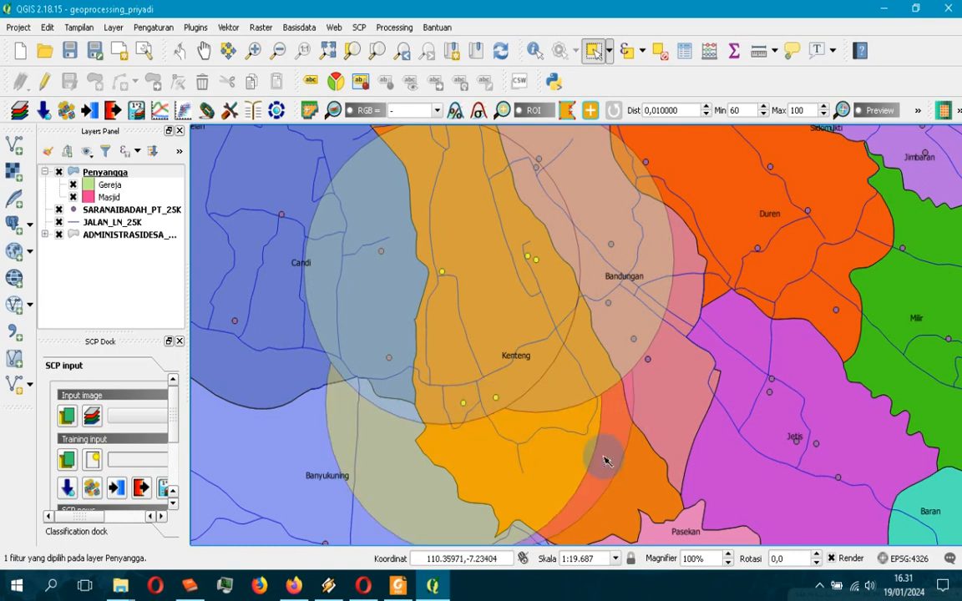
left_click(581, 458)
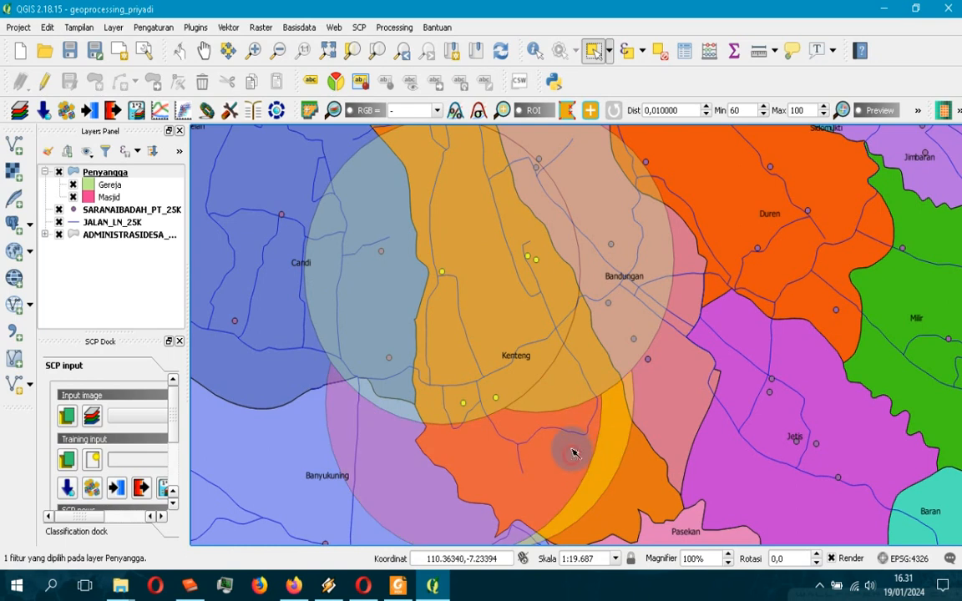
left_click(606, 434)
left_click(556, 445)
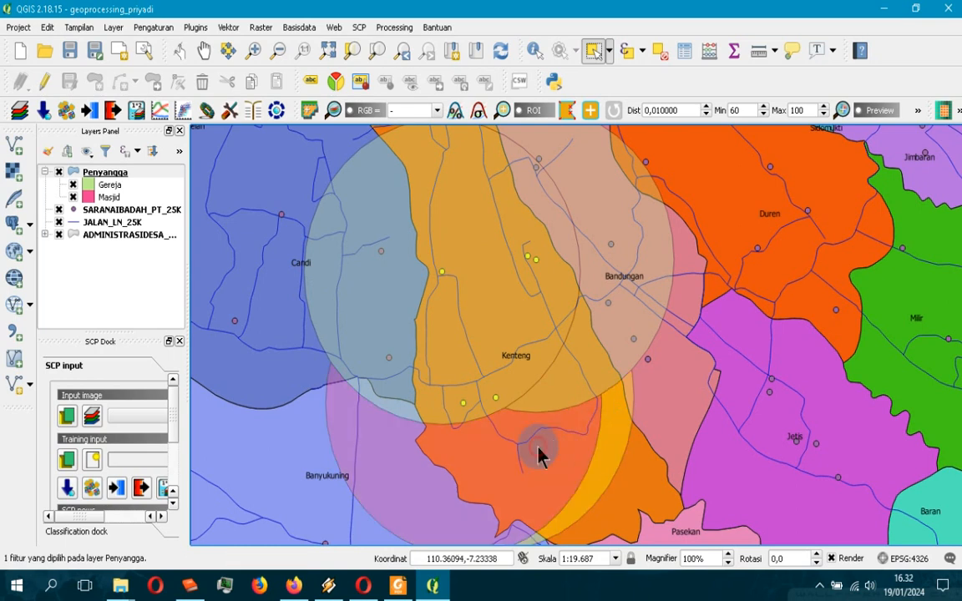
left_click(538, 455)
scroll(538, 455, "down", 1)
scroll(556, 451, "up", 1)
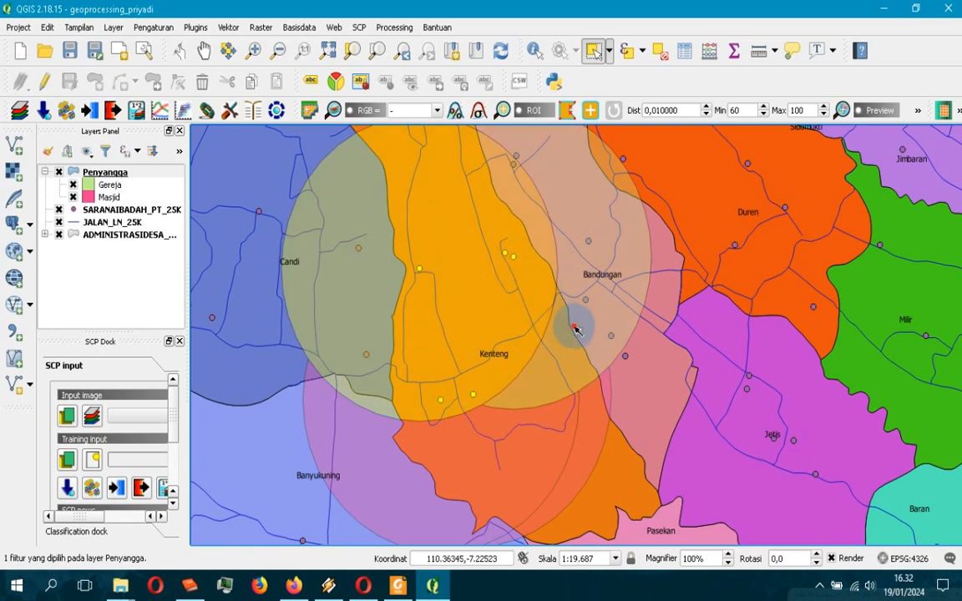
scroll(526, 384, "down", 1)
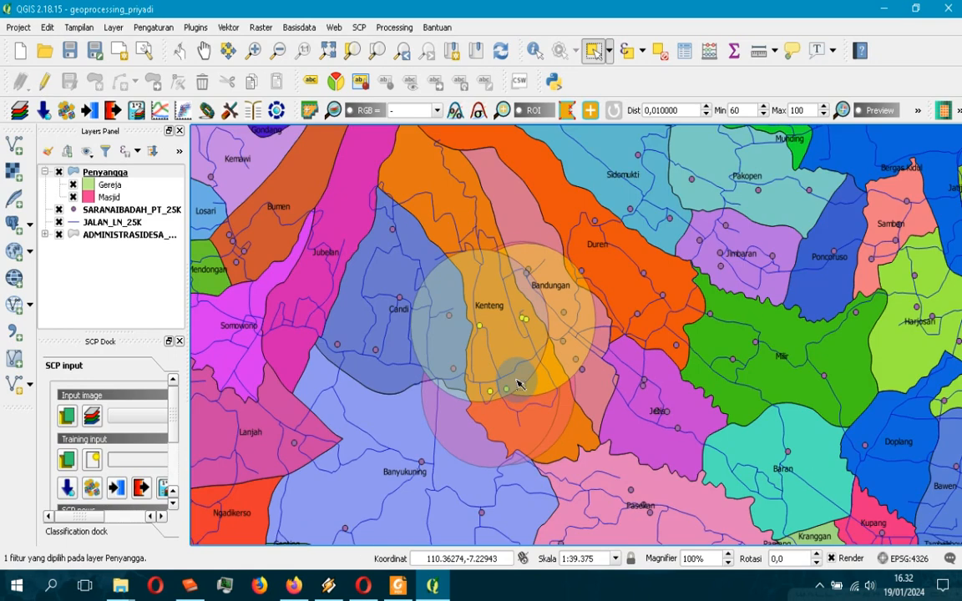
scroll(515, 380, "up", 1)
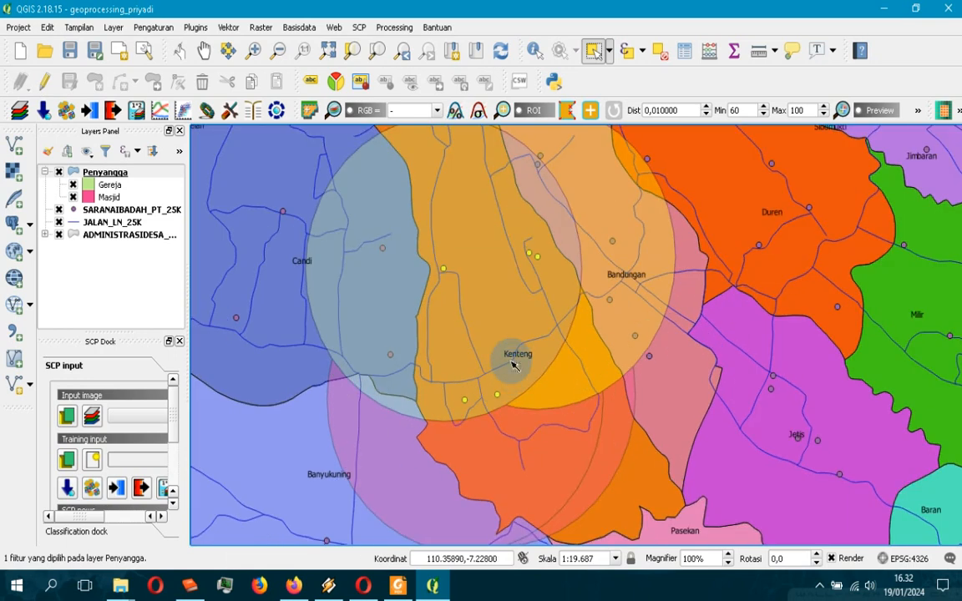
Hide and show the Gereja category repeatedly to compare its buffers with the Masjid ones.
left_click(72, 186)
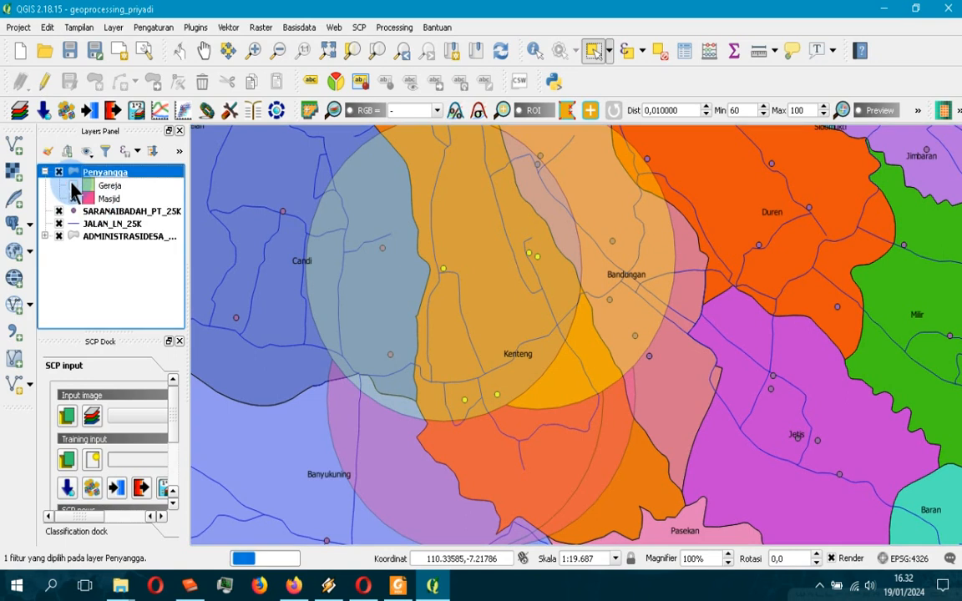
left_click(74, 185)
left_click(73, 185)
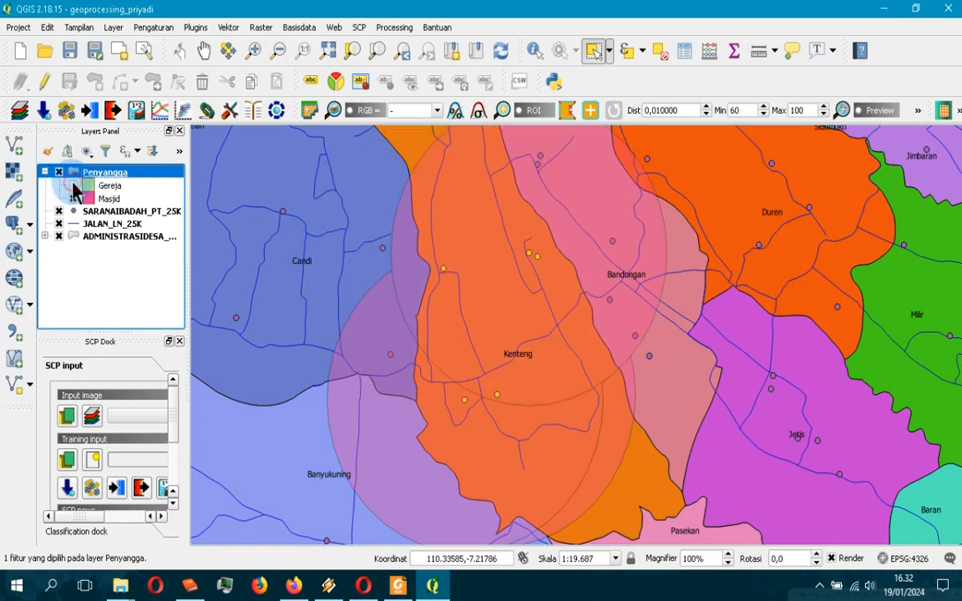
left_click(73, 186)
left_click(73, 186)
left_click(72, 185)
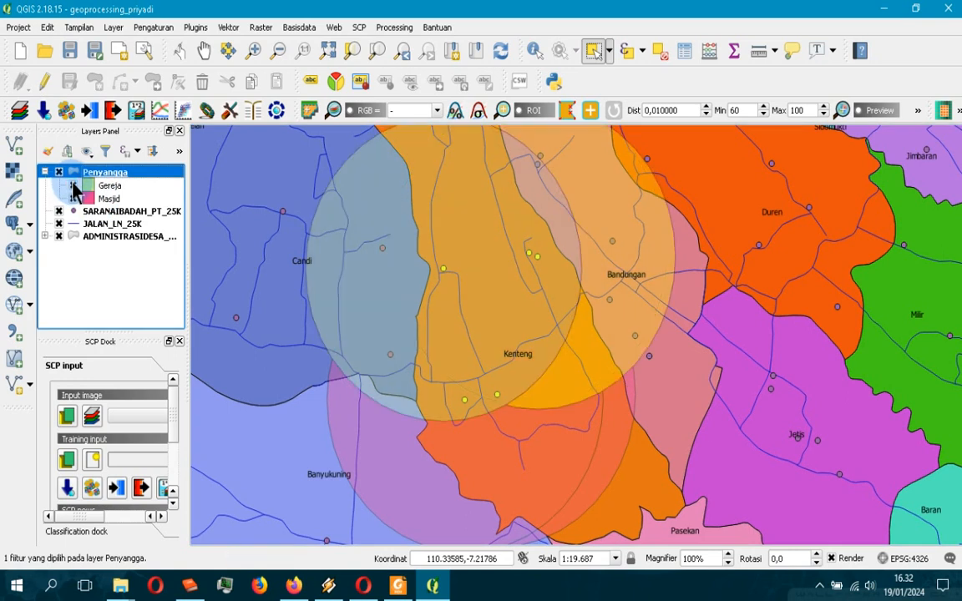
left_click(73, 186)
left_click(73, 185)
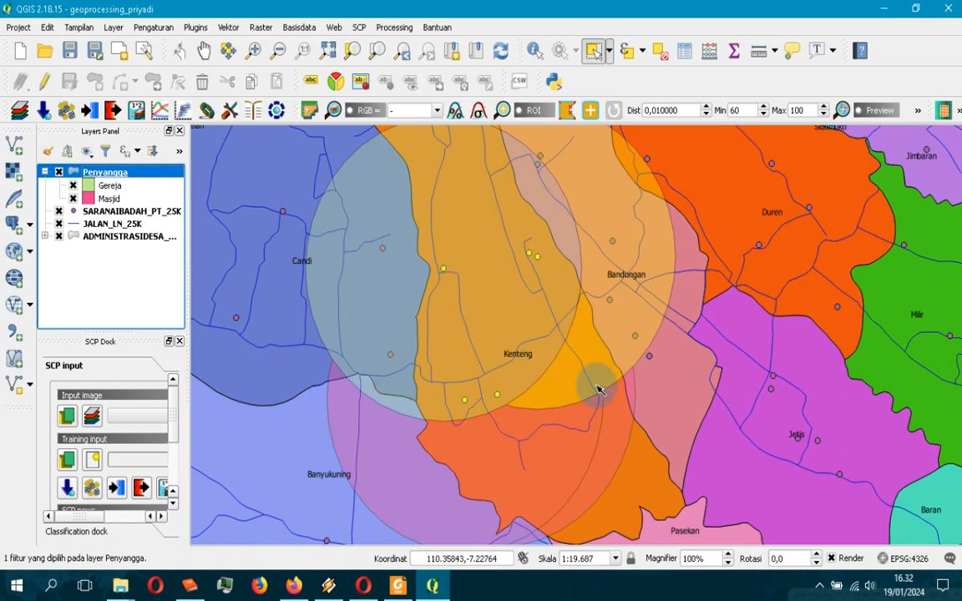
Select overlapping Masjid and Gereja buffers in turn to inspect where their areas intersect around Kenteng and Bandungan.
left_click(490, 443)
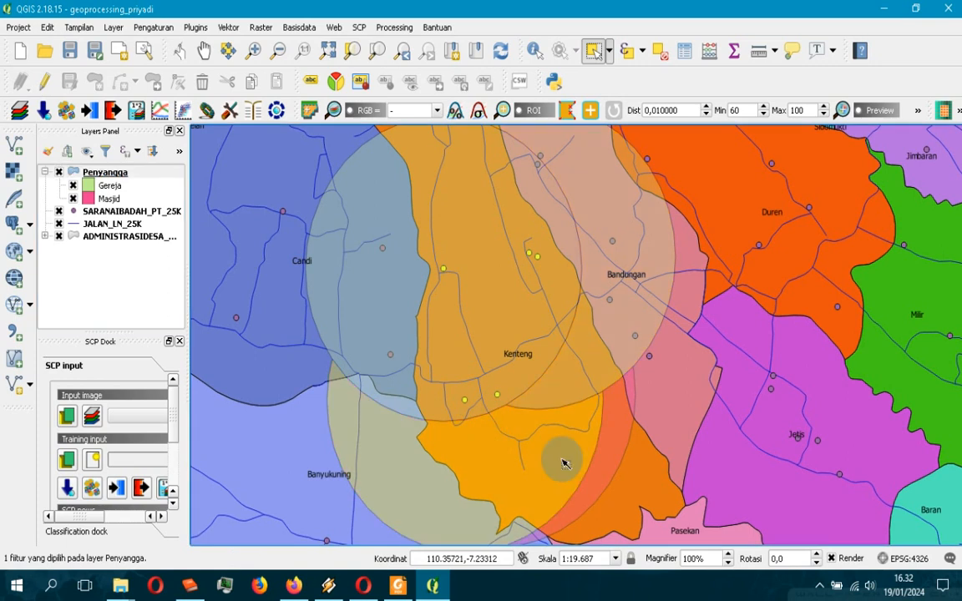
left_click(613, 459)
left_click(513, 448)
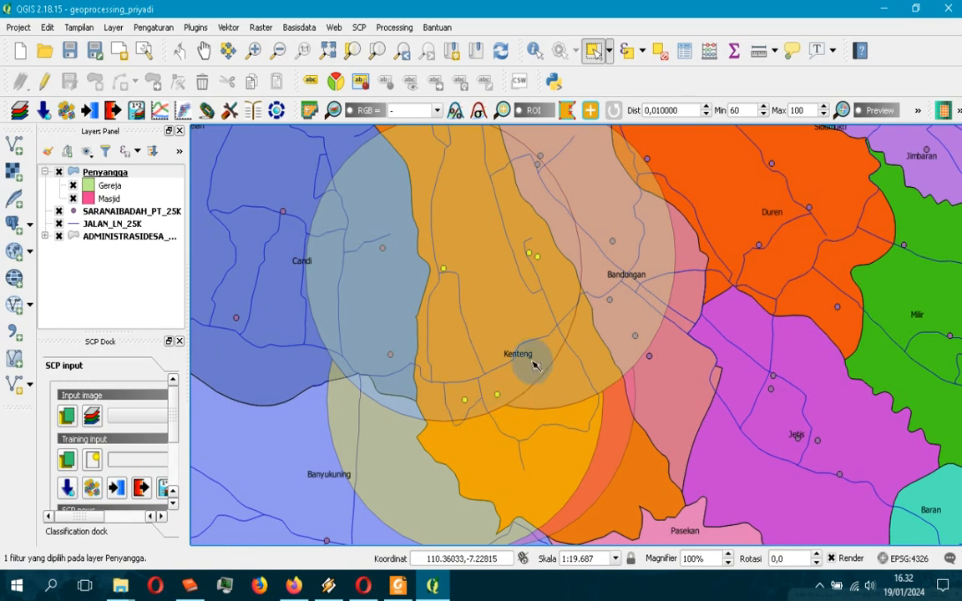
left_click(627, 269)
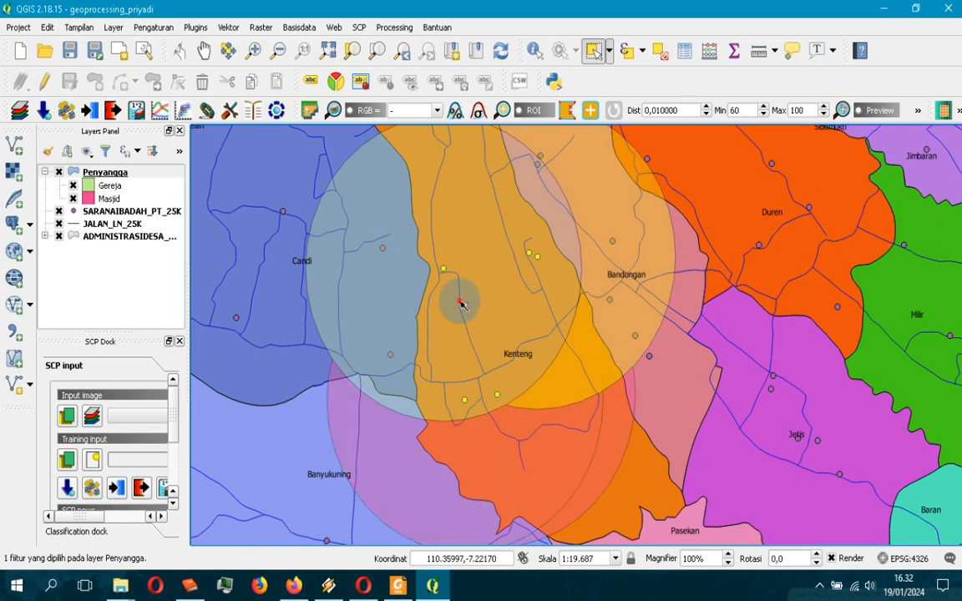
left_click(617, 357)
left_click(616, 356)
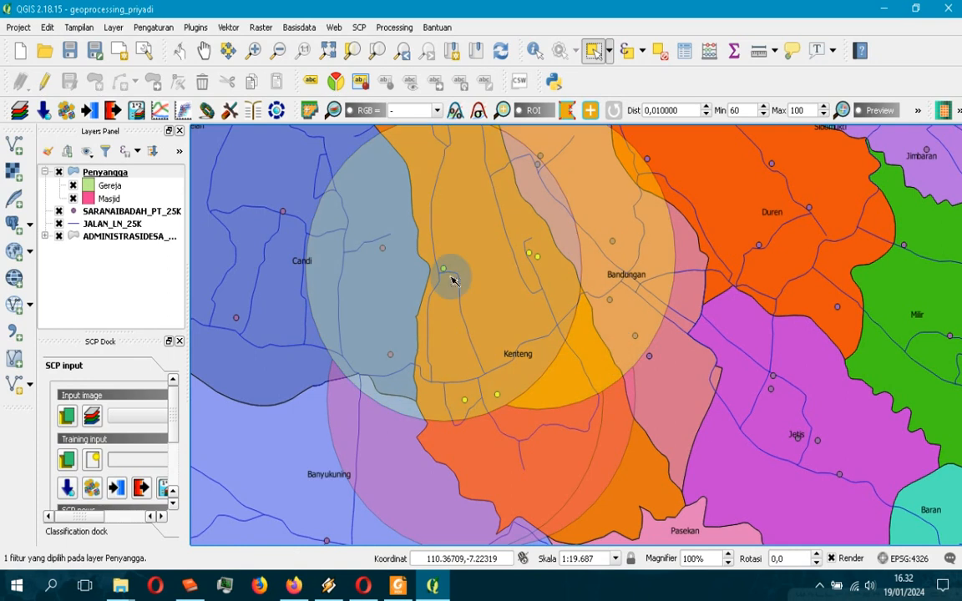
scroll(544, 338, "down", 1)
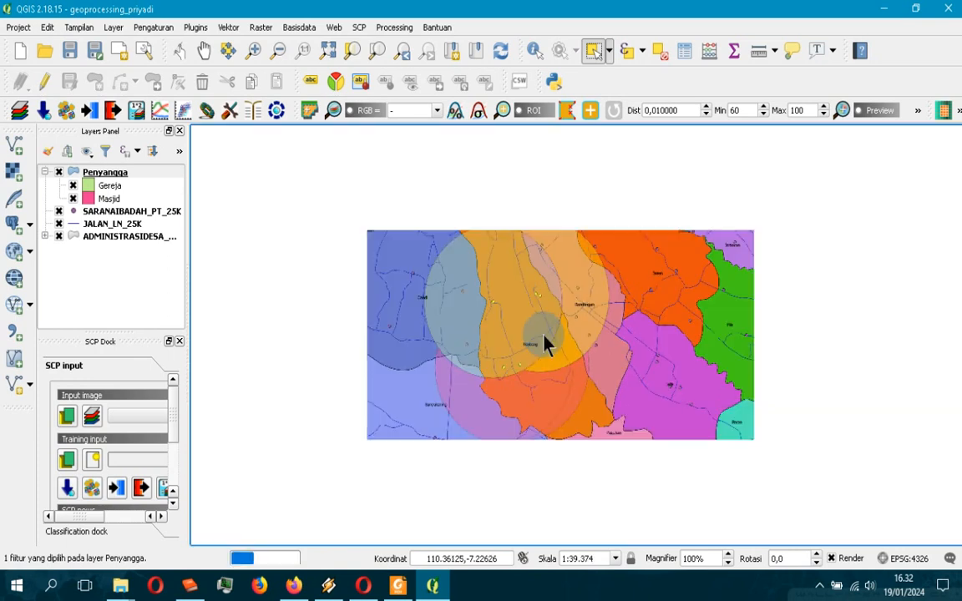
scroll(545, 338, "up", 1)
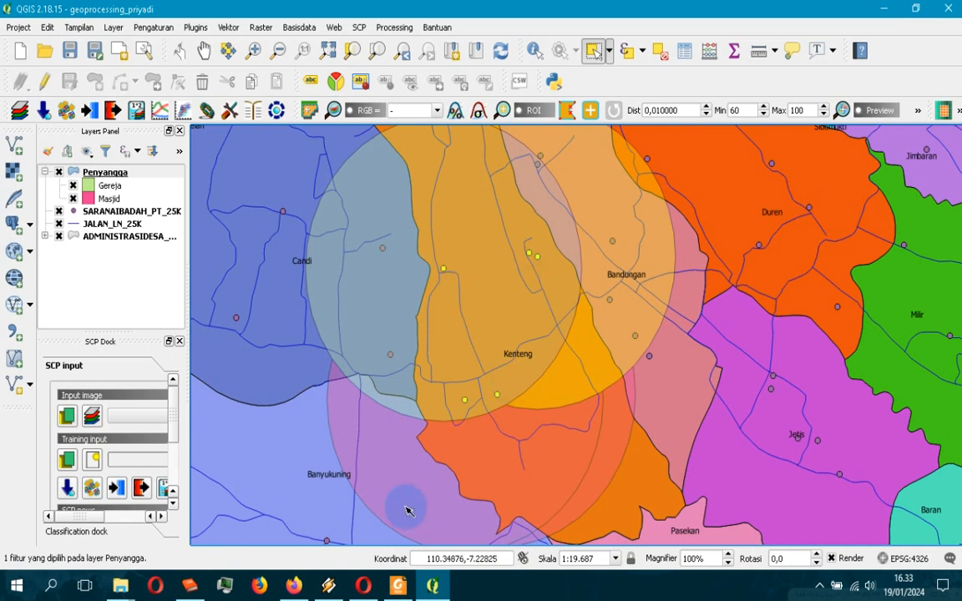
Consult the fixed distance buffer slide in Foxit Reader about saving the buffer result, and return to QGIS.
mouse_move(407, 589)
left_click(365, 505)
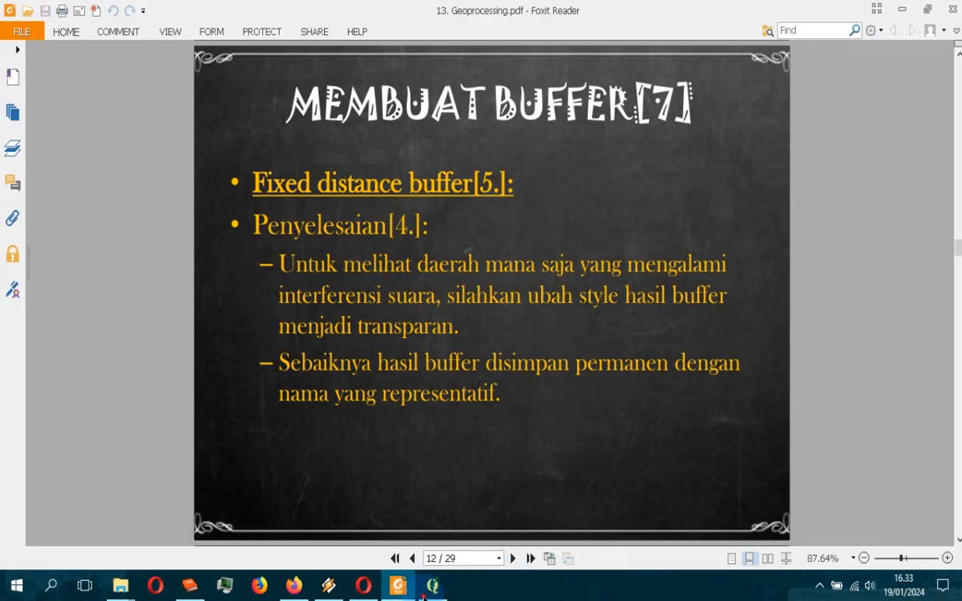
key("alt+Tab")
Try to save the Penyangga layer as an ESRI Shapefile named fixed_bfr_suara_kenteng without specifying a folder.
right_click(117, 176)
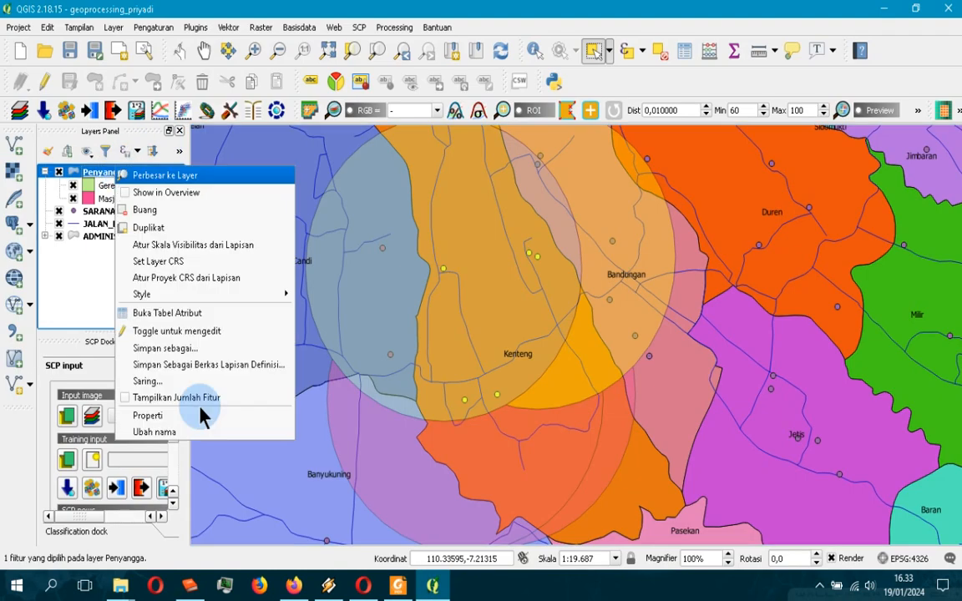
left_click(234, 350)
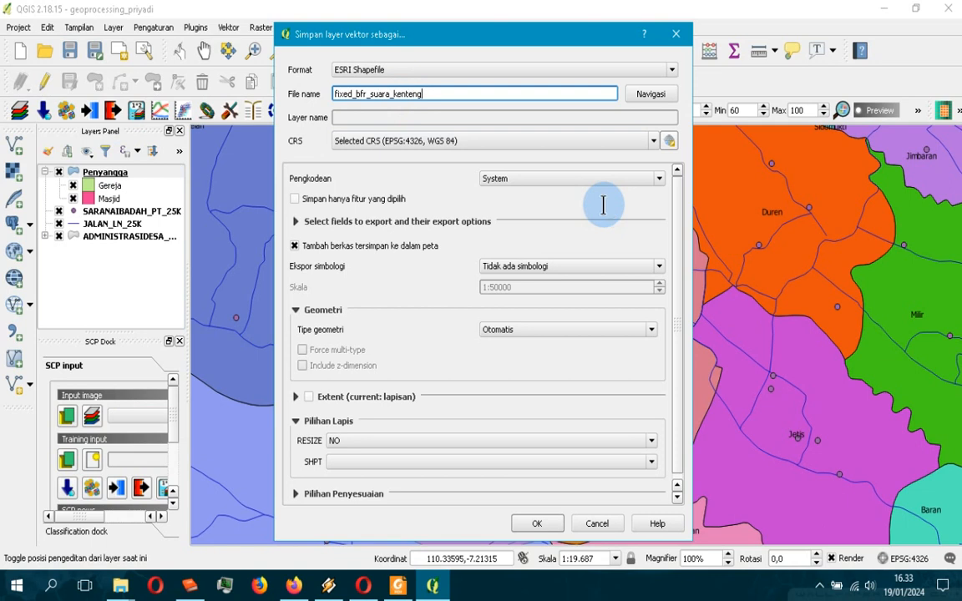
key("Return")
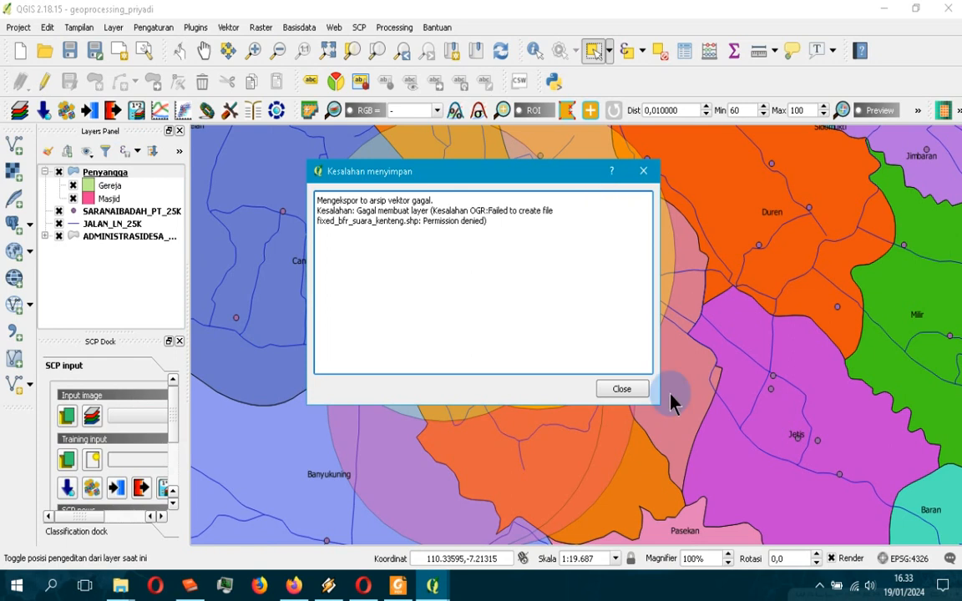
left_click(623, 391)
Save the Penyangga layer as an ESRI Shapefile named bfr_pengeras_suara_kenteng_fix in the Desktop folder demo geoprocessing qgis.
left_click(122, 174)
right_click(122, 177)
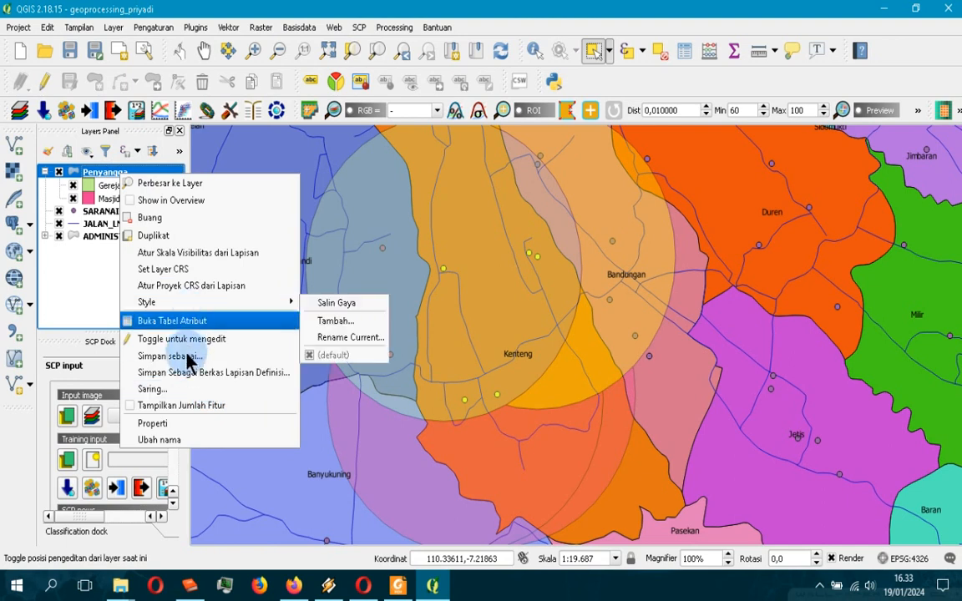
left_click(169, 356)
left_click(632, 97)
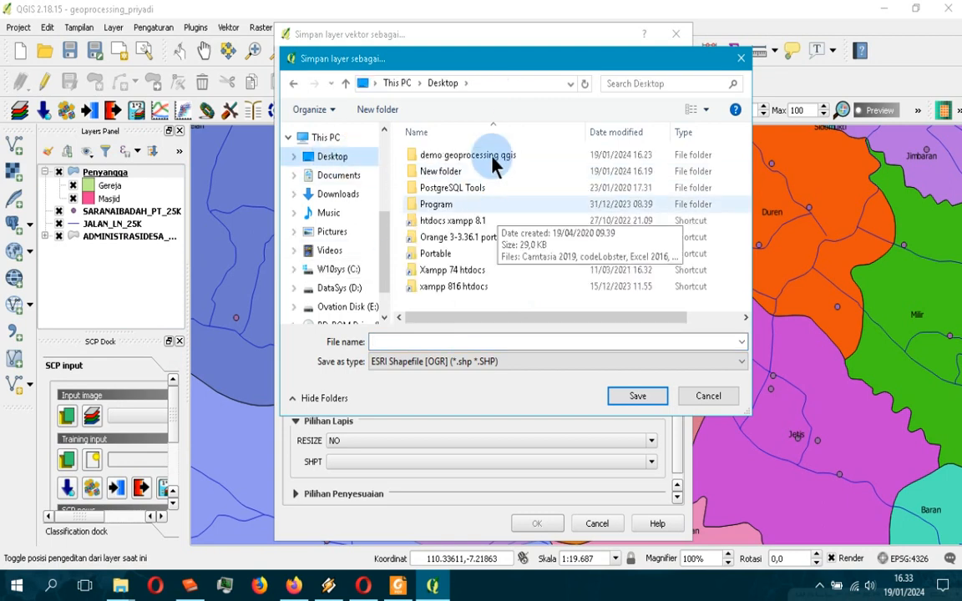
double_click(489, 157)
left_click(410, 340)
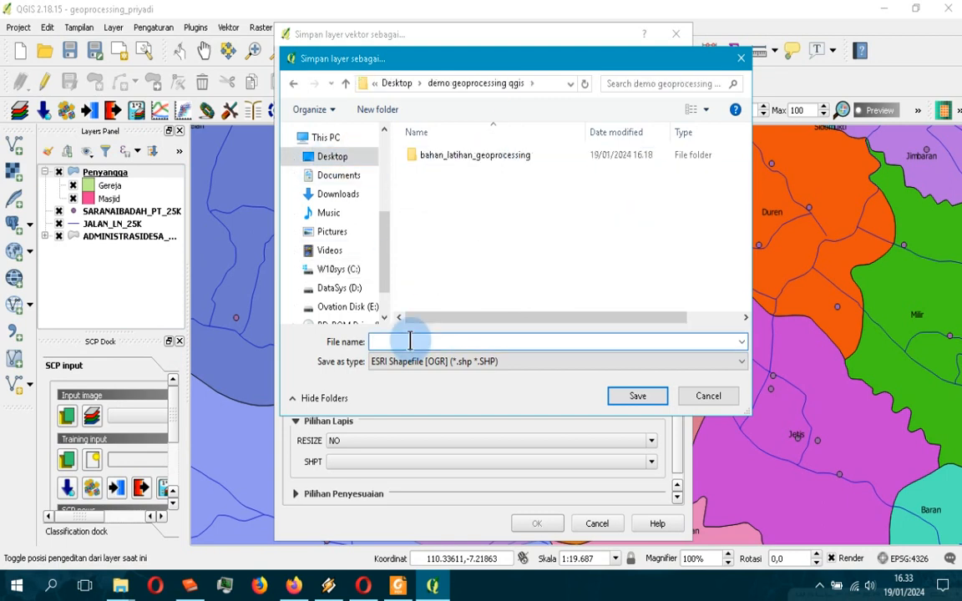
type("bfr_pengeras_suara_kenteng_fix")
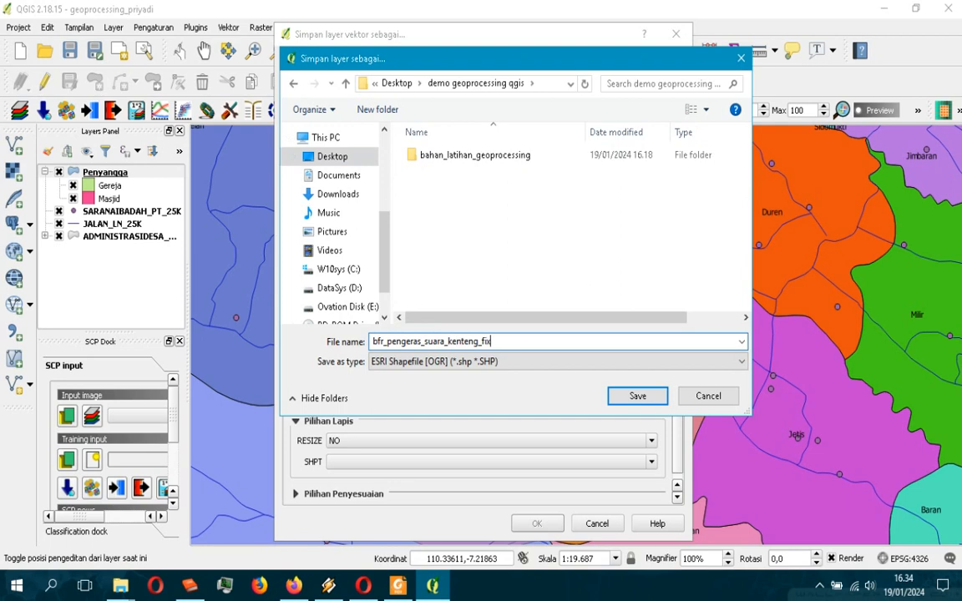
key("Return")
left_click(538, 524)
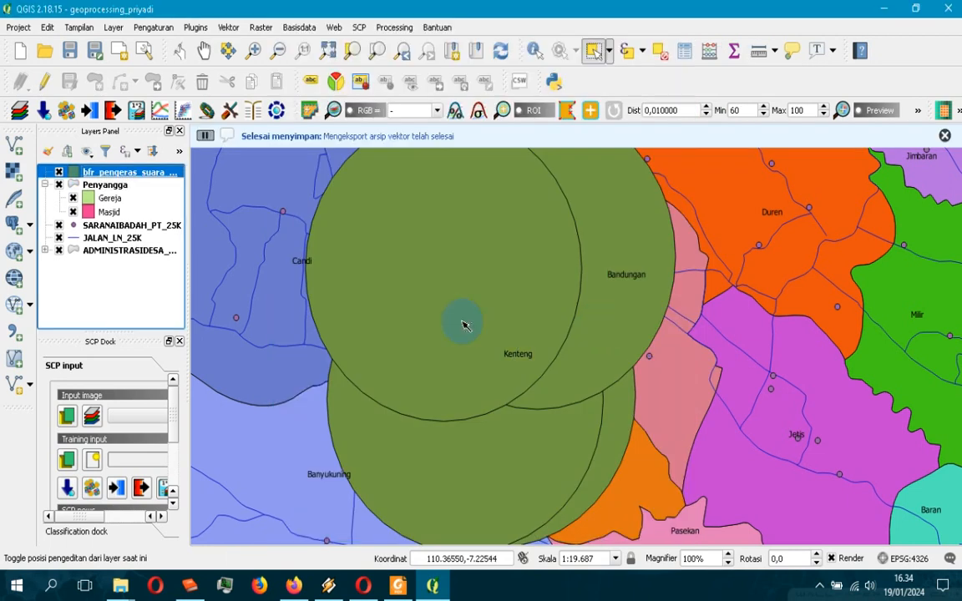
Remove the temporary Penyangga layer from the project.
right_click(105, 184)
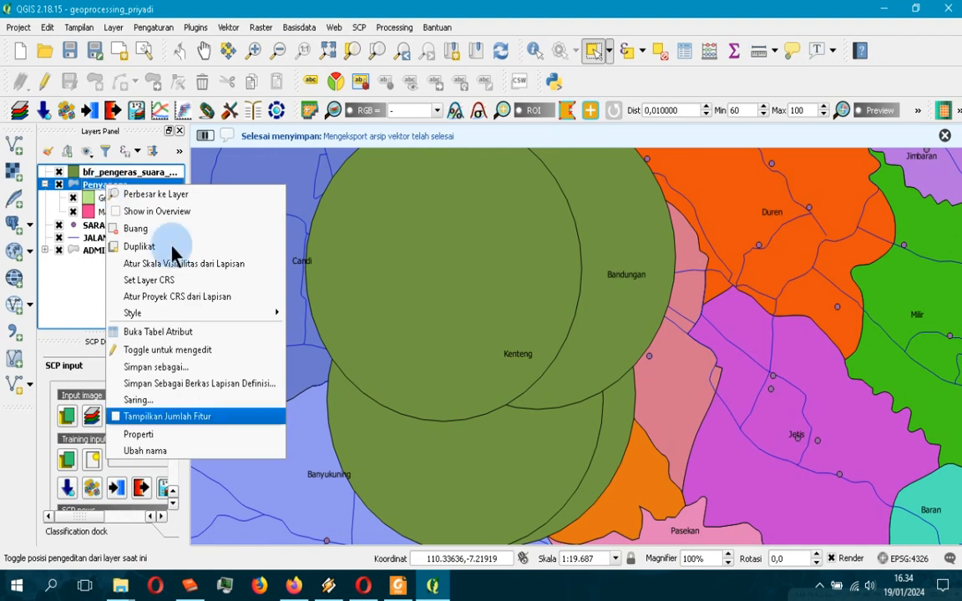
left_click(137, 227)
left_click(462, 312)
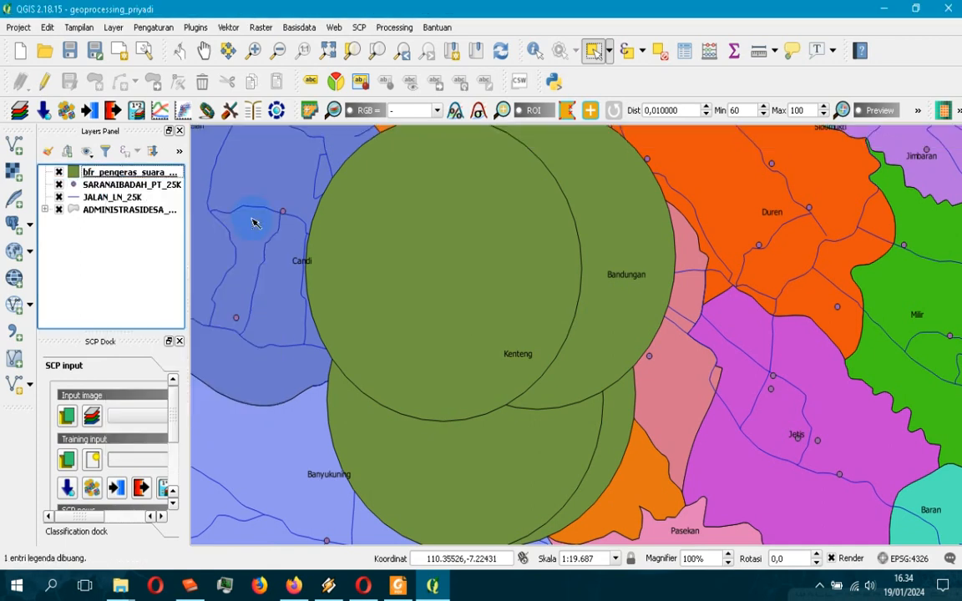
Examine the extent of the saved buffer layer around Kenteng, Bandungan and the neighbouring villages at different scales.
left_click(115, 174)
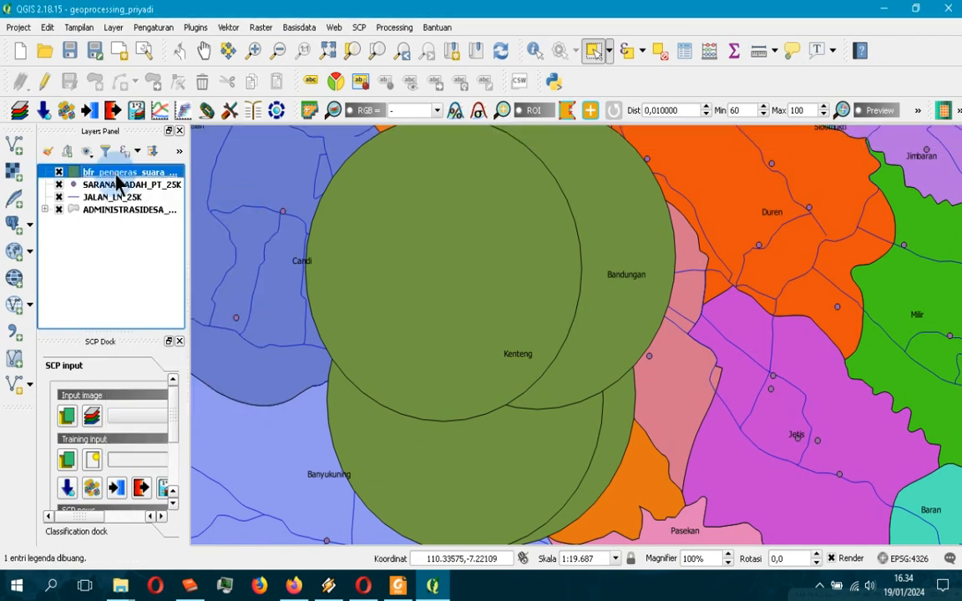
left_click(499, 307)
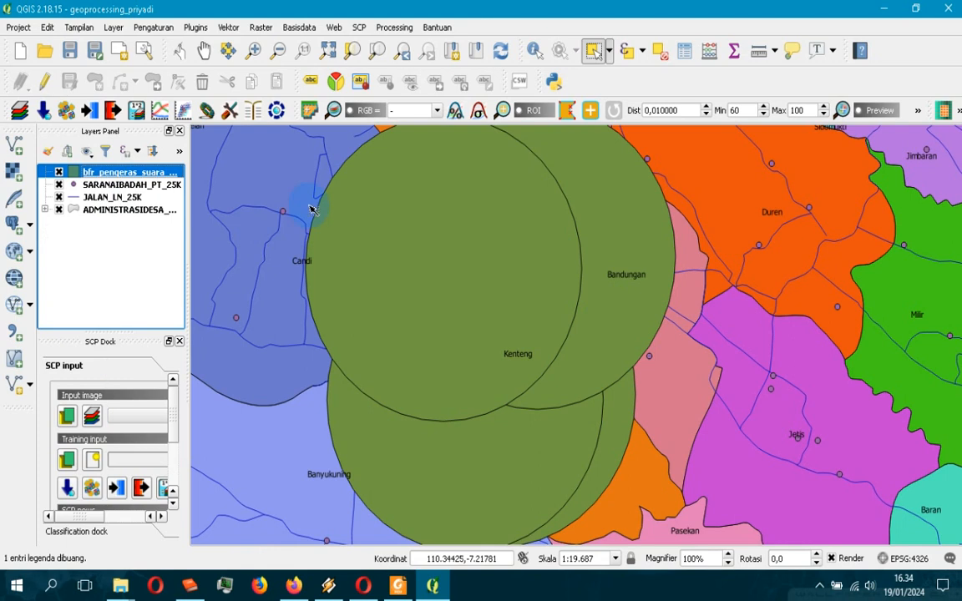
scroll(626, 319, "down", 1)
scroll(609, 316, "up", 1)
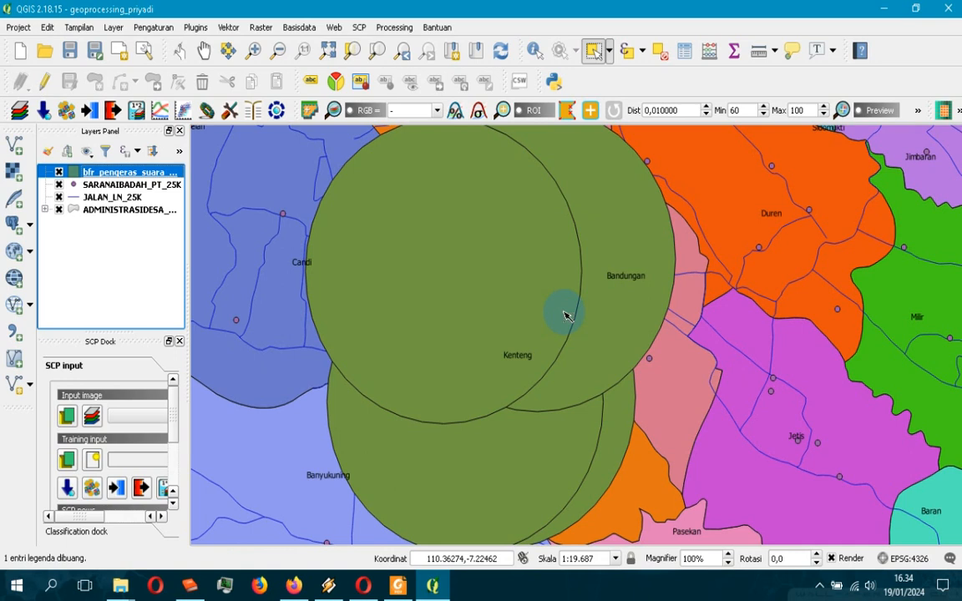
scroll(564, 316, "down", 1)
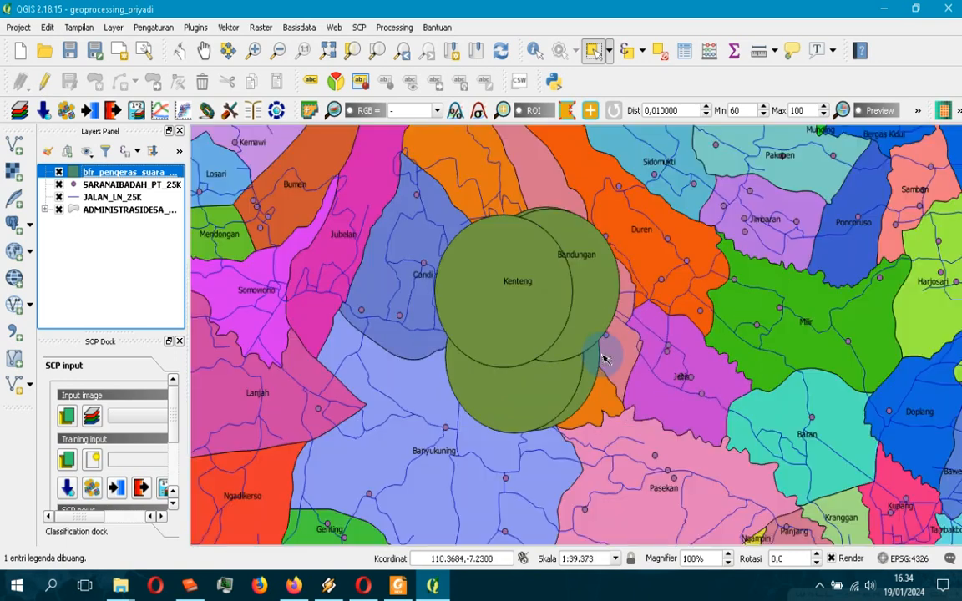
scroll(606, 359, "up", 1)
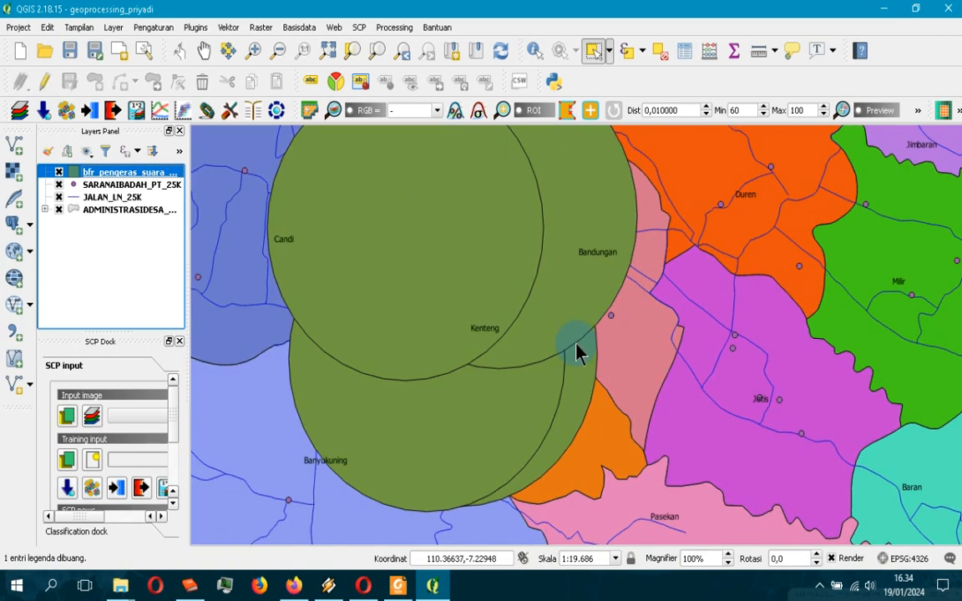
scroll(575, 349, "down", 1)
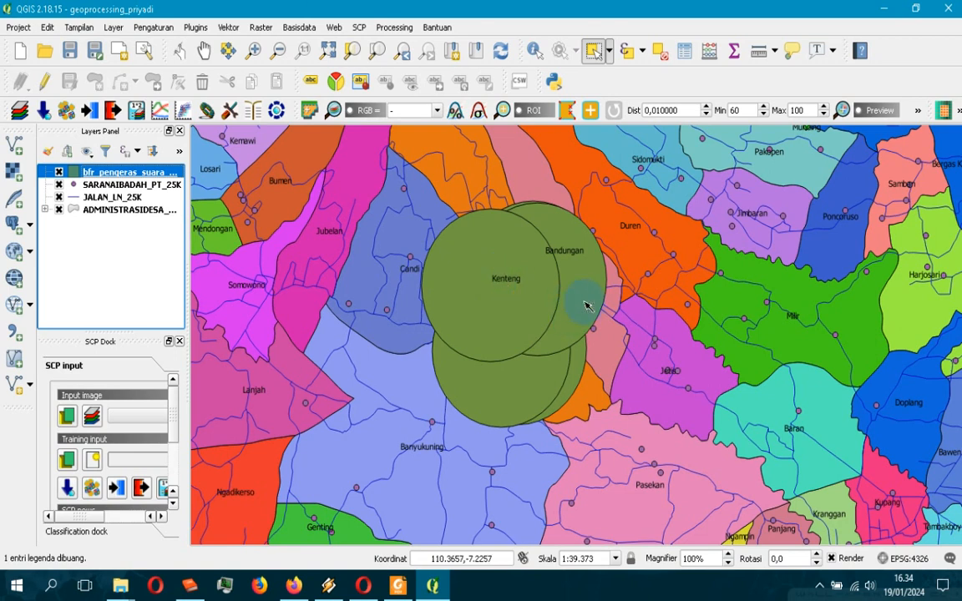
scroll(585, 309, "up", 3)
scroll(576, 334, "down", 3)
scroll(501, 309, "up", 1)
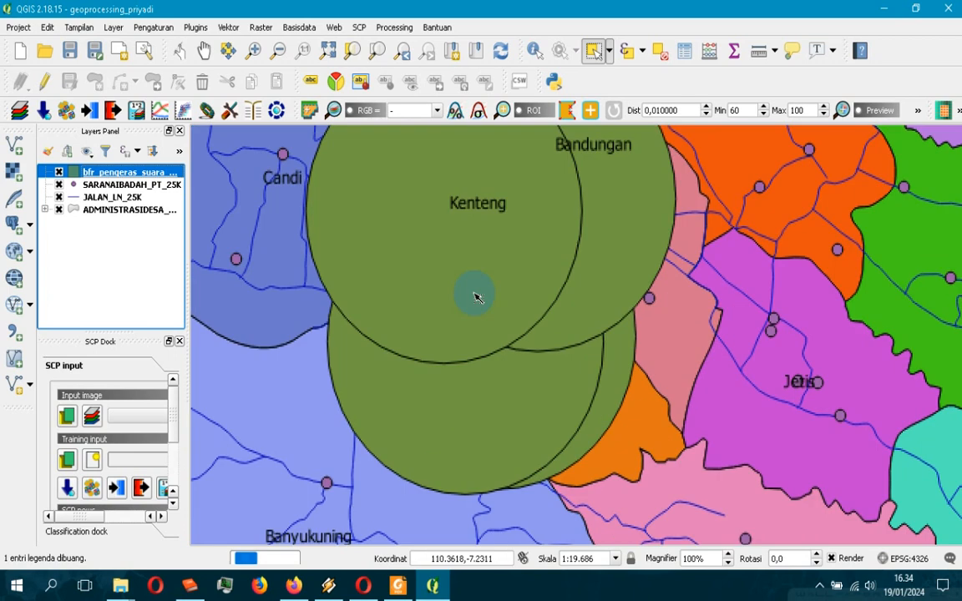
scroll(555, 221, "down", 1)
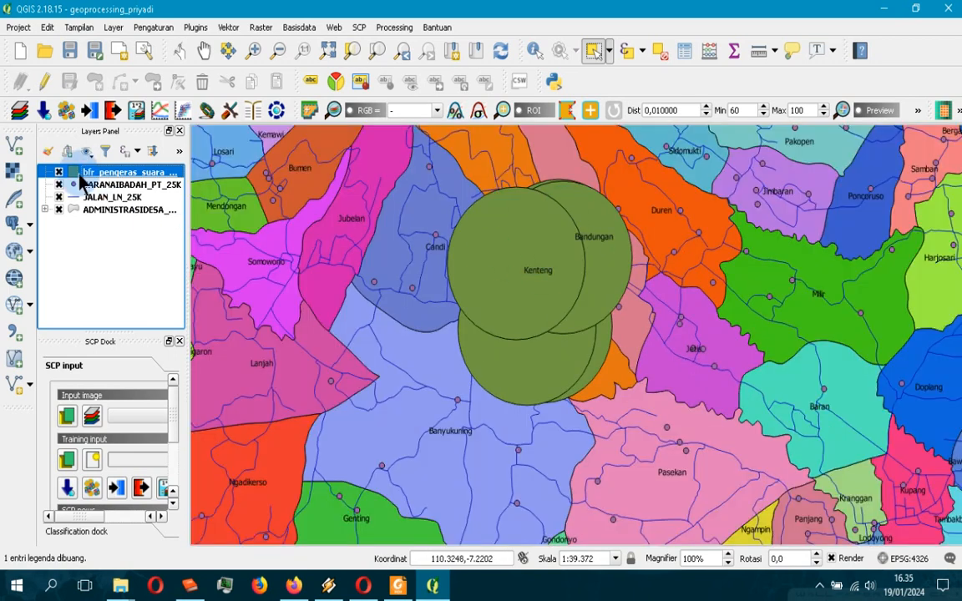
Consult the variable distance buffer slides in Foxit Reader about the new distance column and buffer settings, and return to QGIS.
left_click(398, 585)
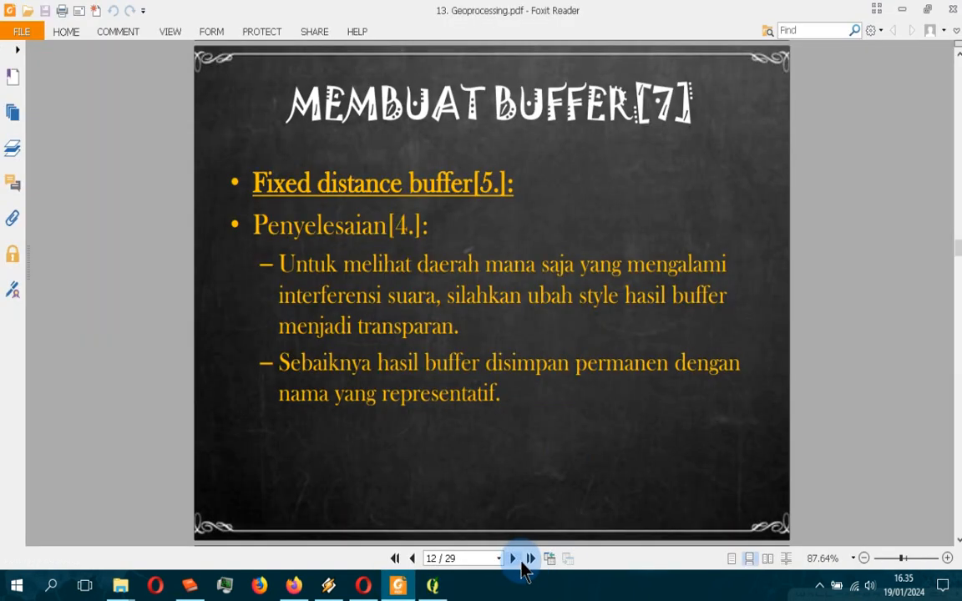
left_click(513, 558)
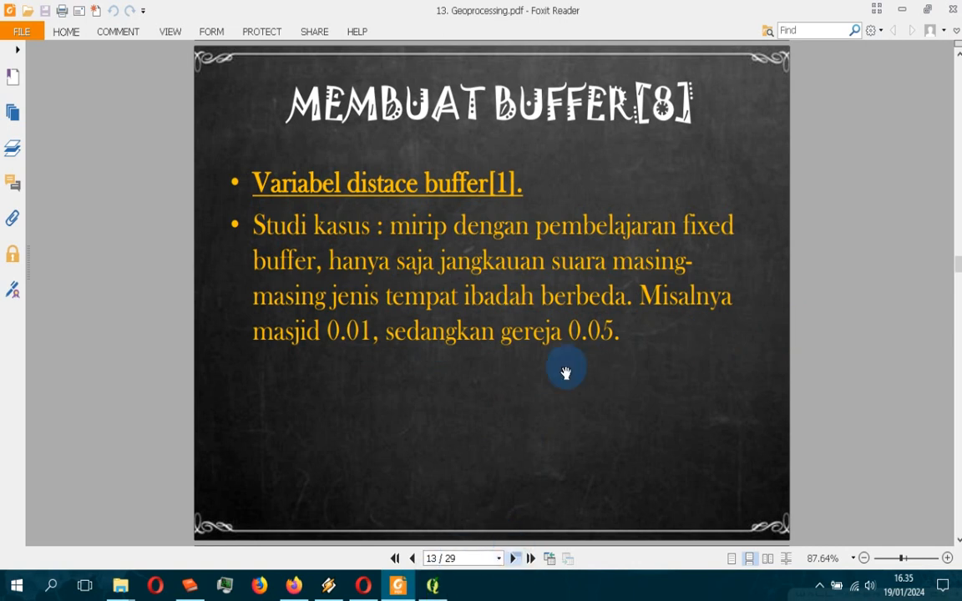
scroll(564, 371, "down", 2)
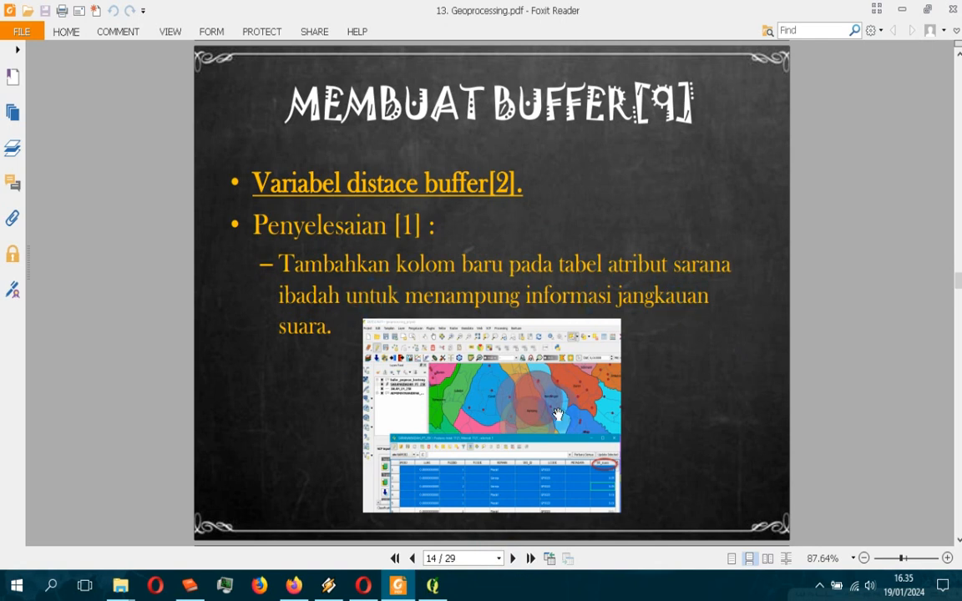
left_click(513, 558)
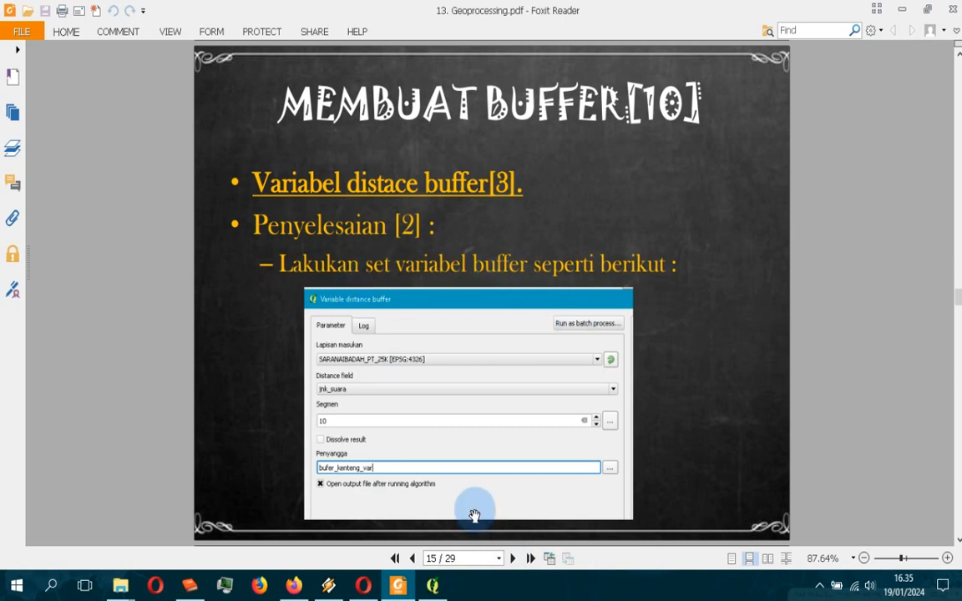
left_click(410, 557)
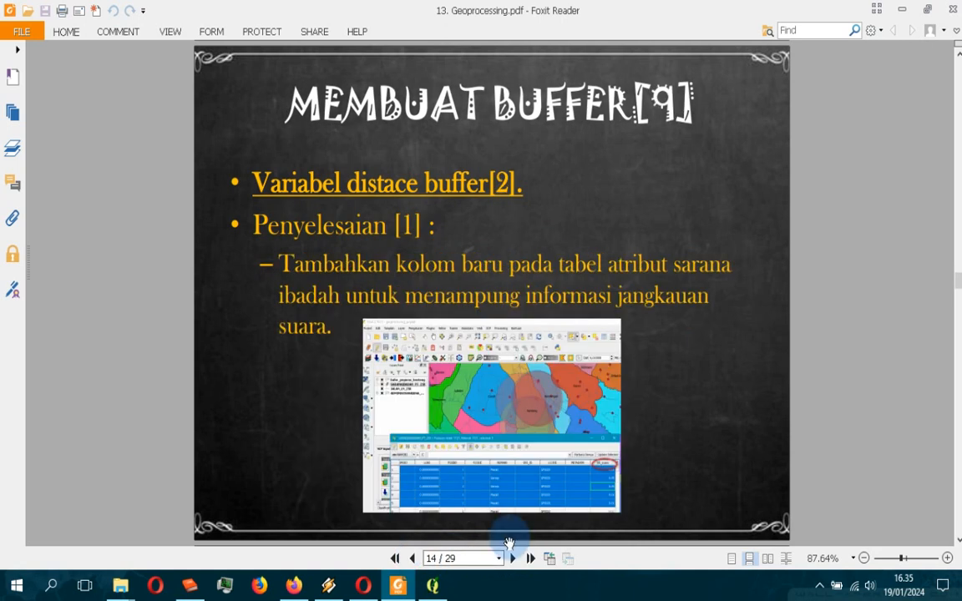
key("alt+Tab")
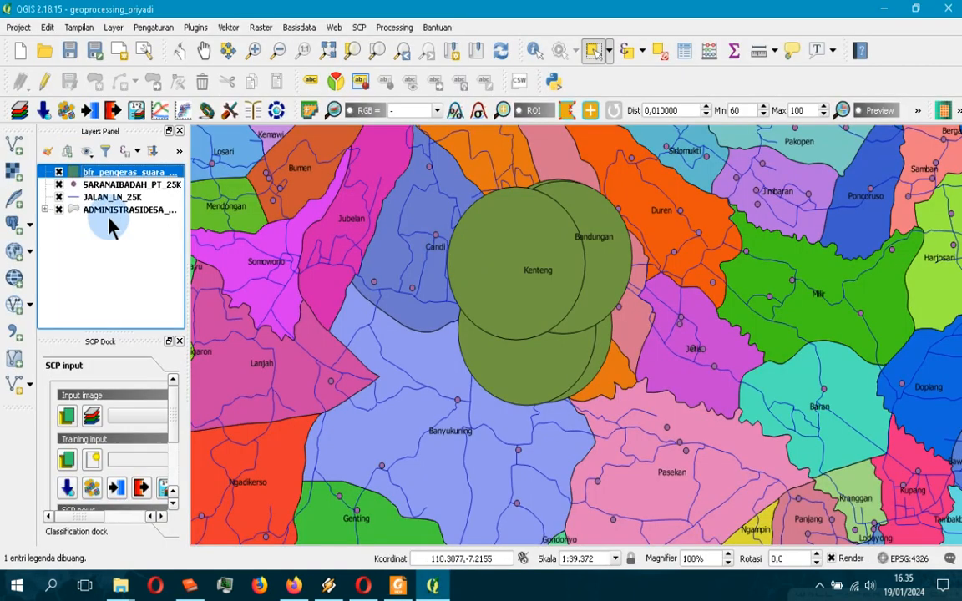
Check the attribute columns of the SARANAIBADAH_PT_25K layer and close its table.
left_click(114, 186)
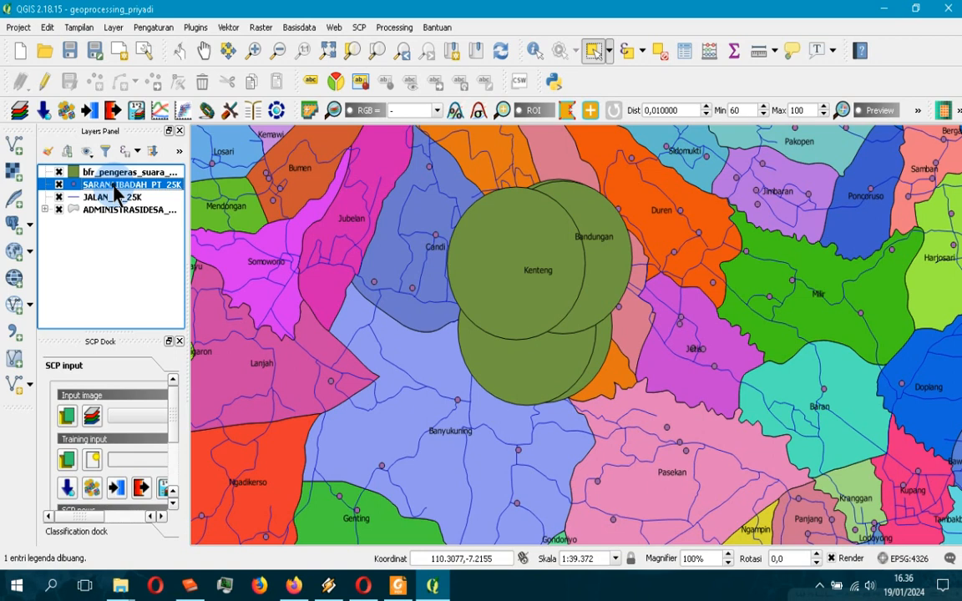
right_click(114, 188)
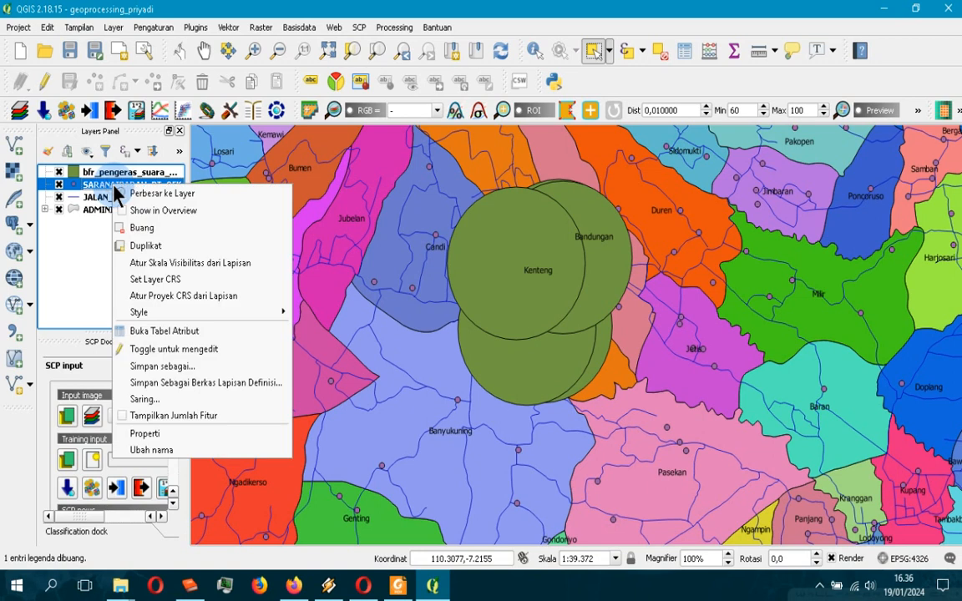
left_click(144, 332)
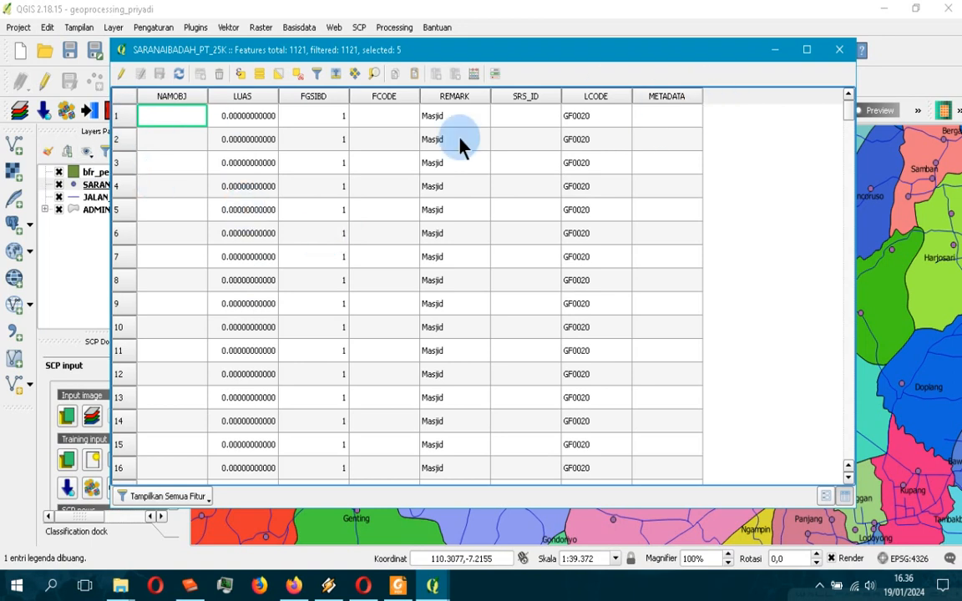
left_click(838, 50)
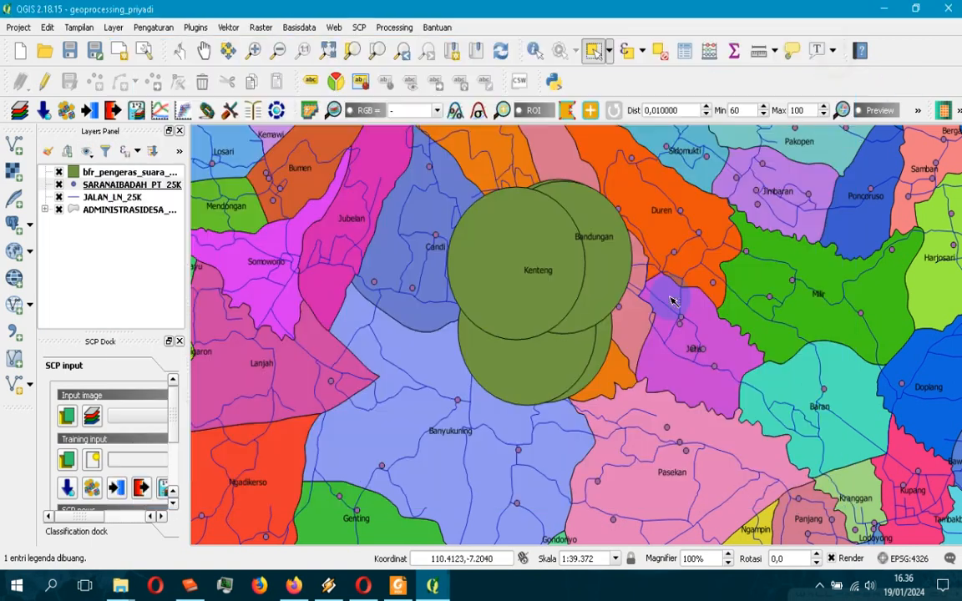
Hide the saved buffer layer and move the selected features to the top of the SARANAIBADAH_PT_25K attribute table.
left_click(59, 172)
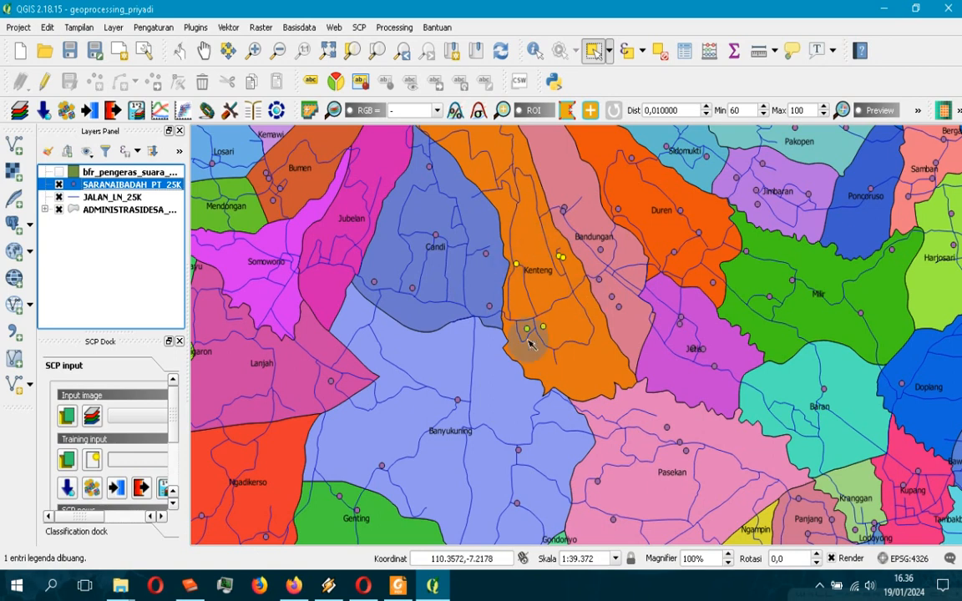
right_click(114, 187)
left_click(166, 333)
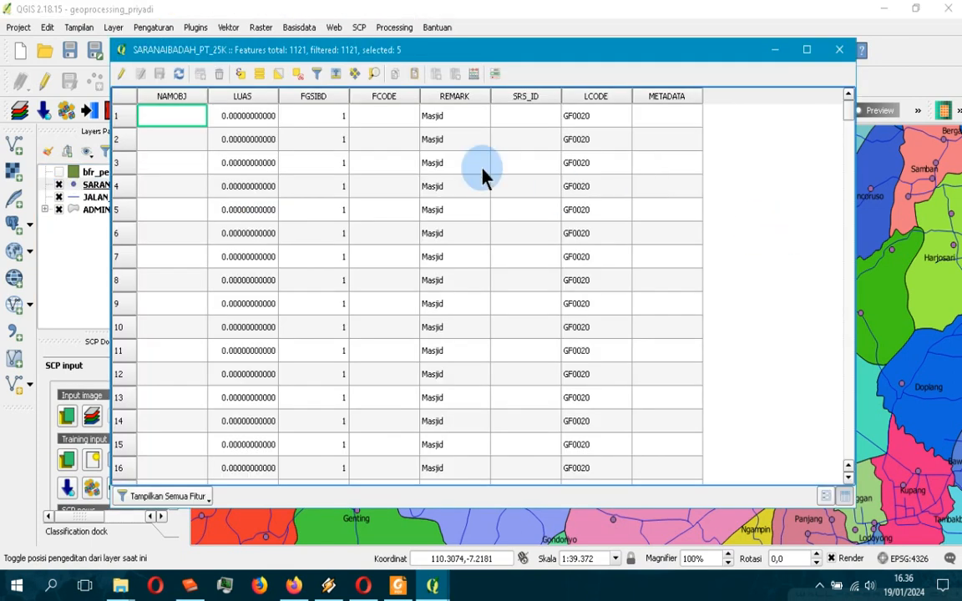
left_click(335, 74)
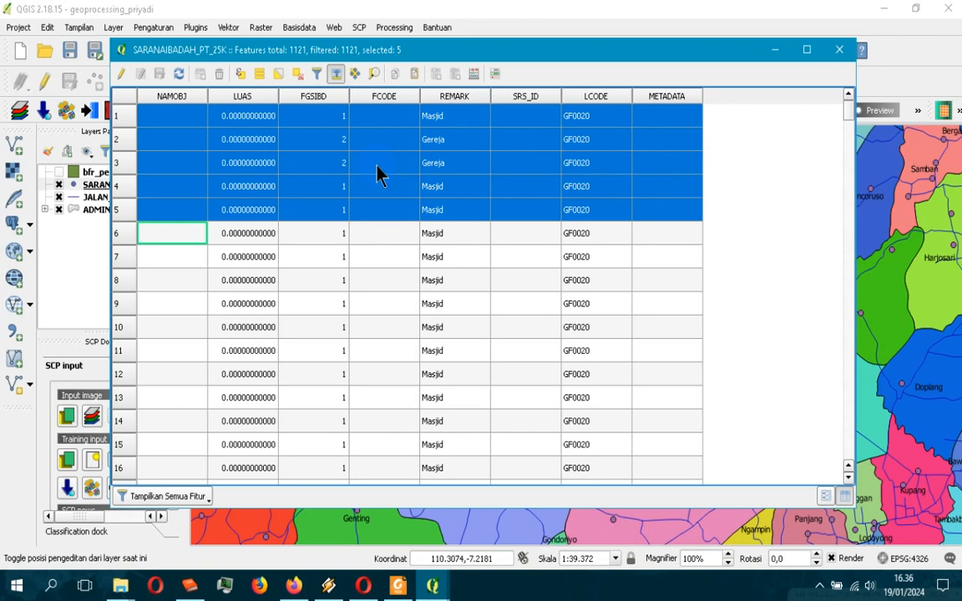
left_click_drag(631, 58, 618, 96)
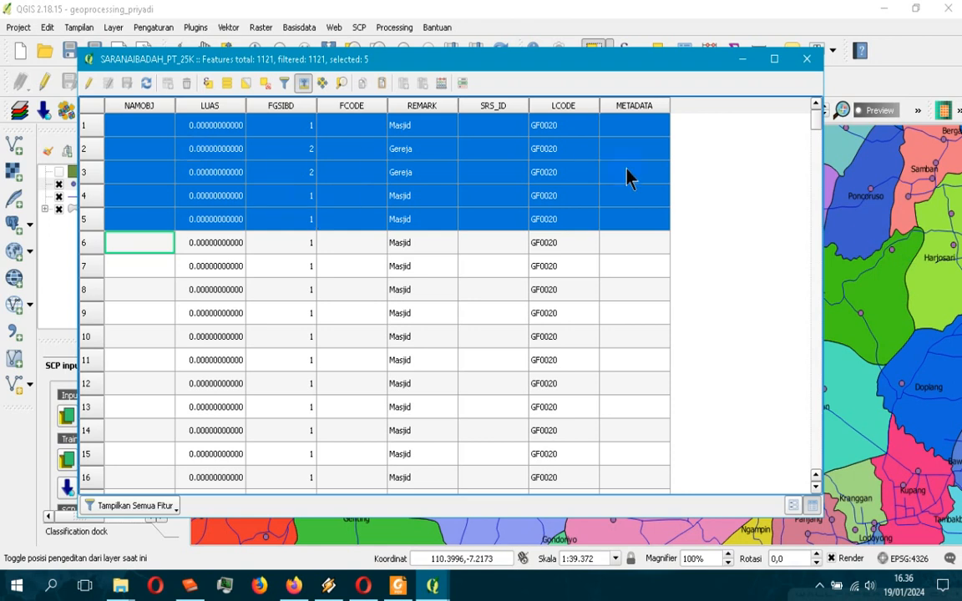
Enable editing on SARANAIBADAH_PT_25K and start a new field named jkg_pgrs.
left_click(89, 83)
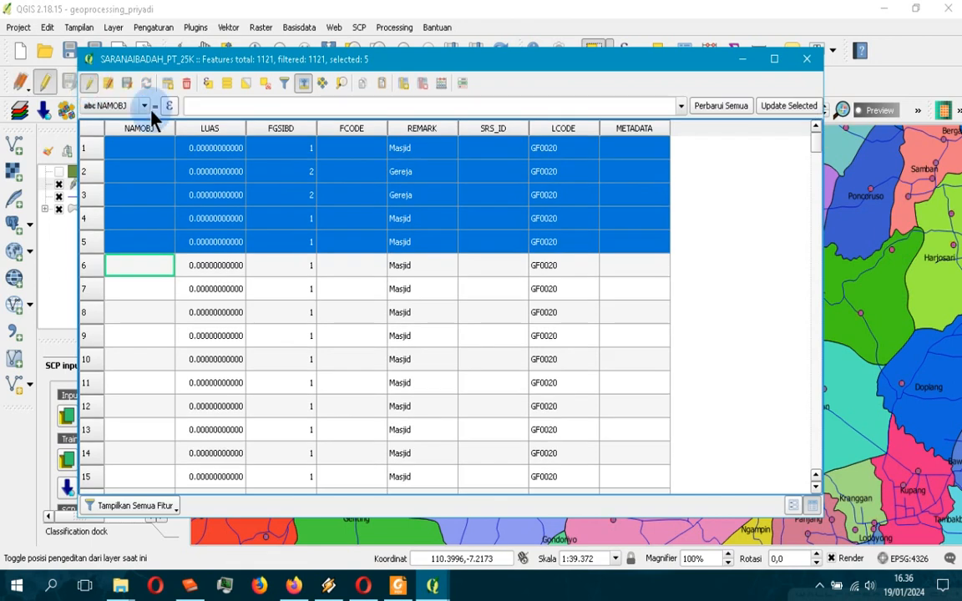
left_click(402, 85)
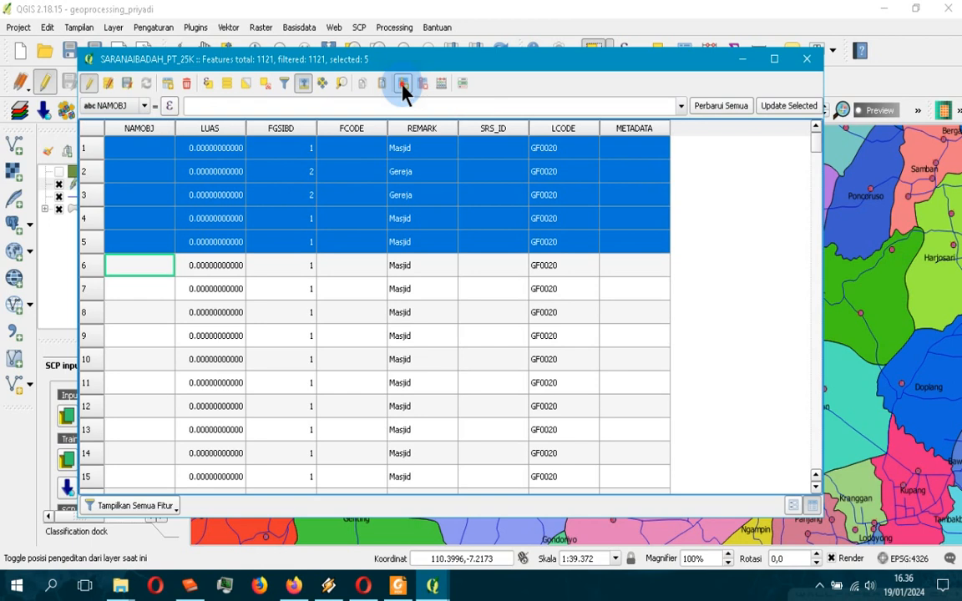
left_click(501, 233)
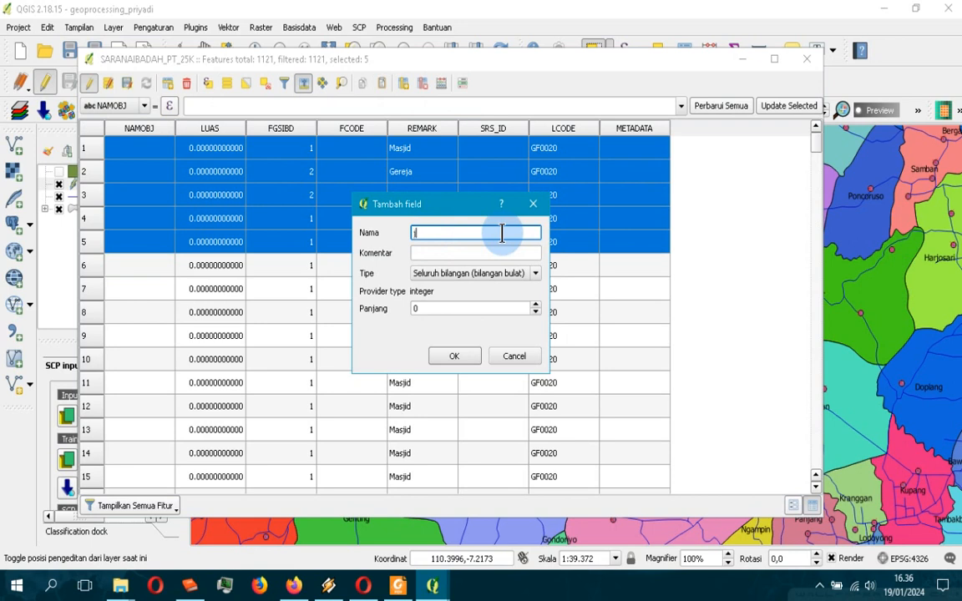
type("jkg_penger")
key("BackSpace")
key("BackSpace")
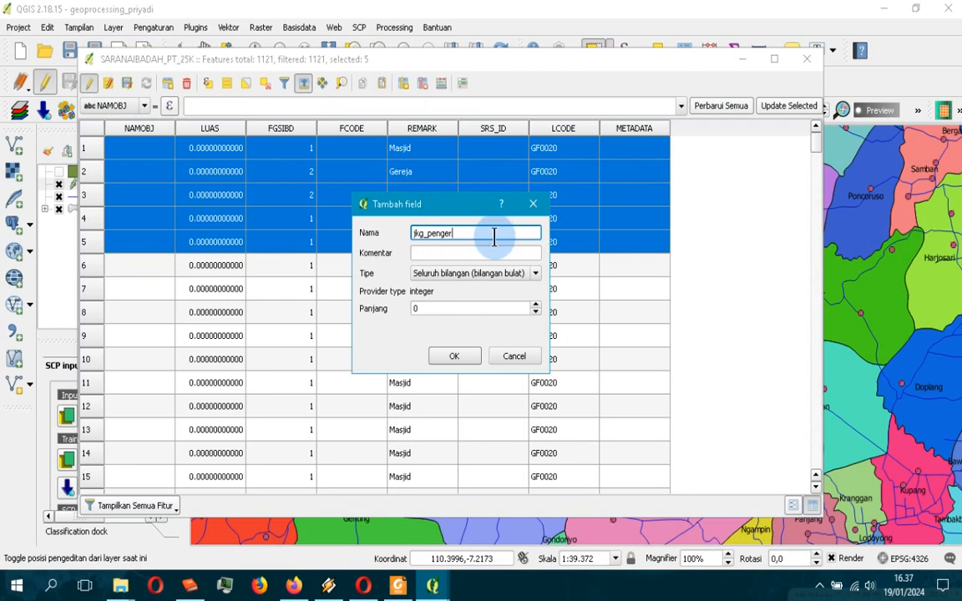
key("BackSpace")
key("BackSpace")
key("BackSpace")
type("g")
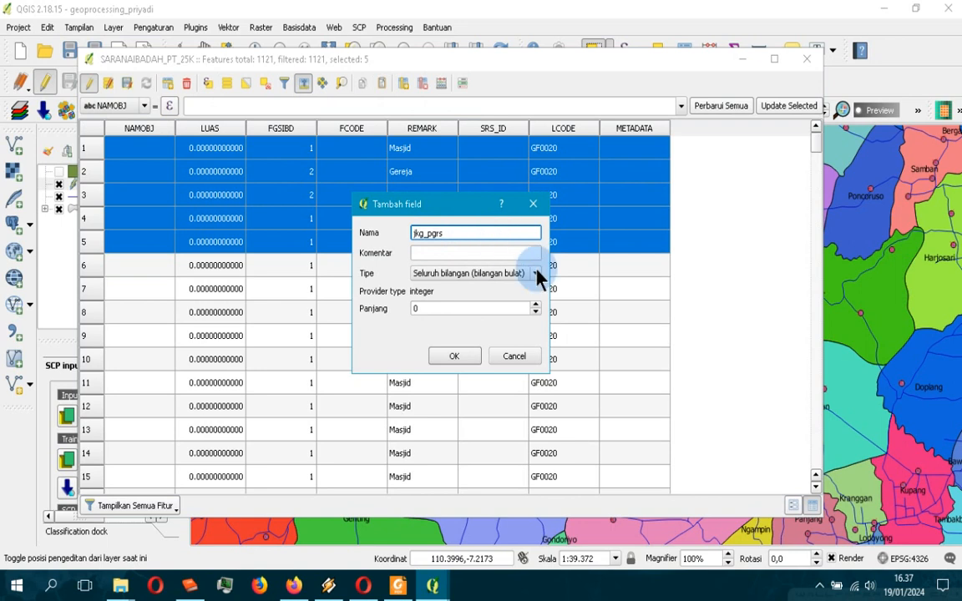
Set the new field's type to Bilangan desimal (real) and its length to 5.
left_click(506, 253)
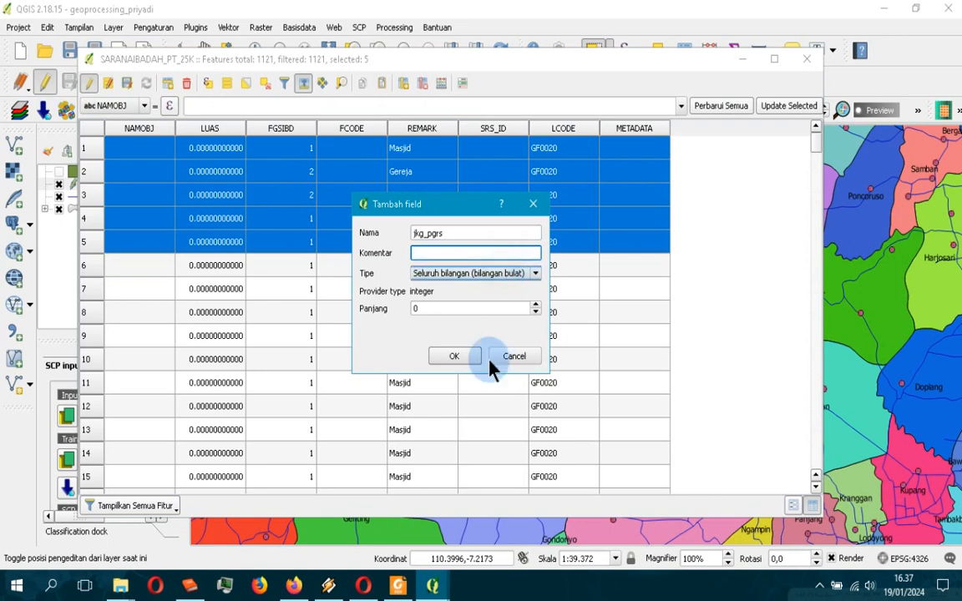
left_click(501, 274)
left_click(483, 308)
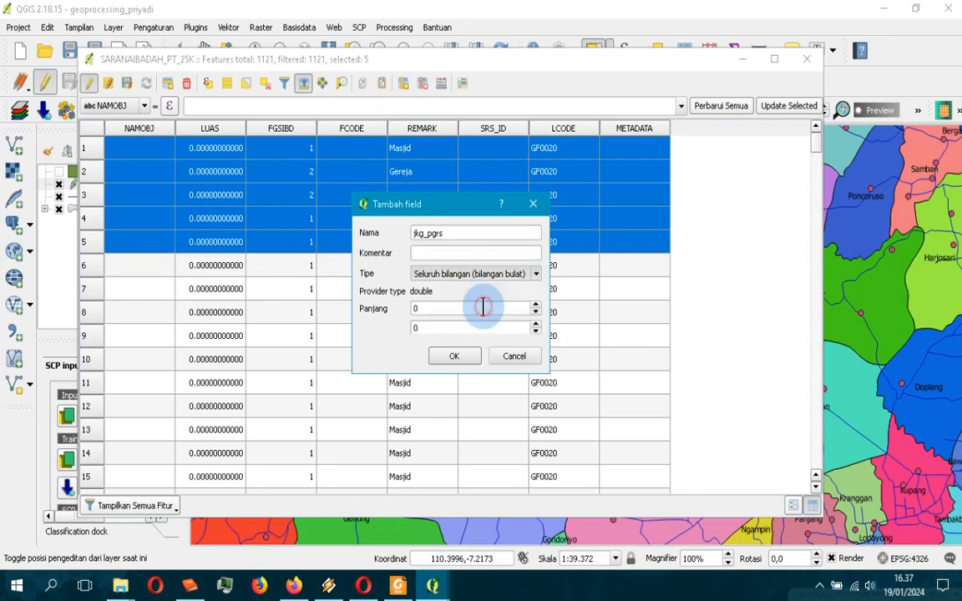
left_click(458, 309)
left_click_drag(457, 309, 407, 315)
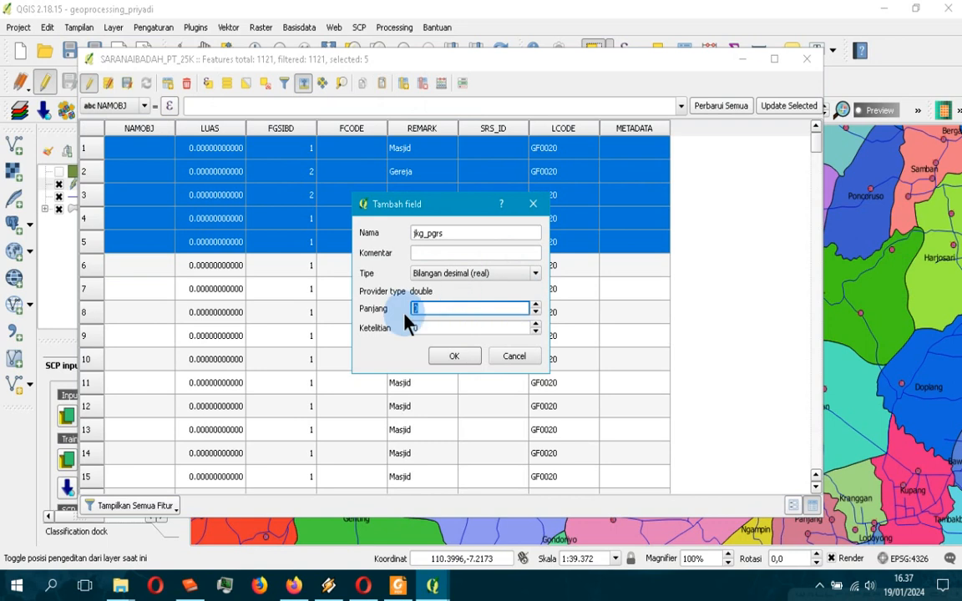
type("5")
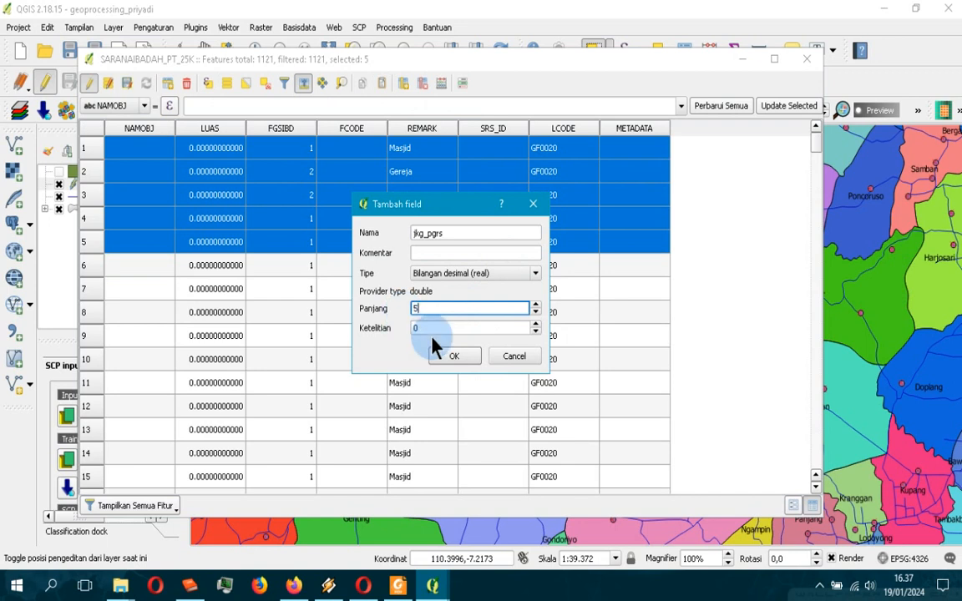
key("Tab")
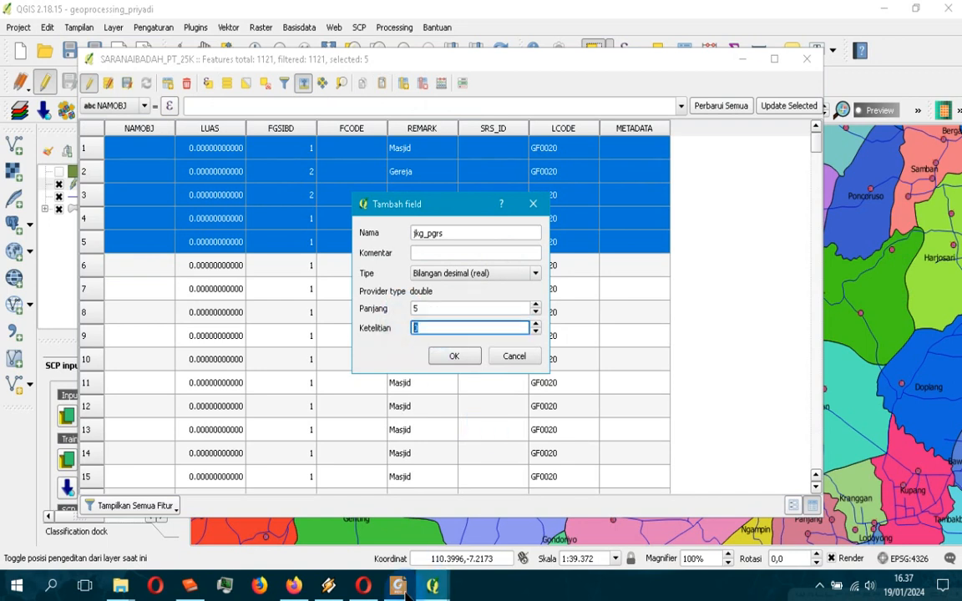
Consult the new-column slide in Foxit Reader, return to the QGIS field dialog, and create the field with a precision of 3.
left_click(397, 584)
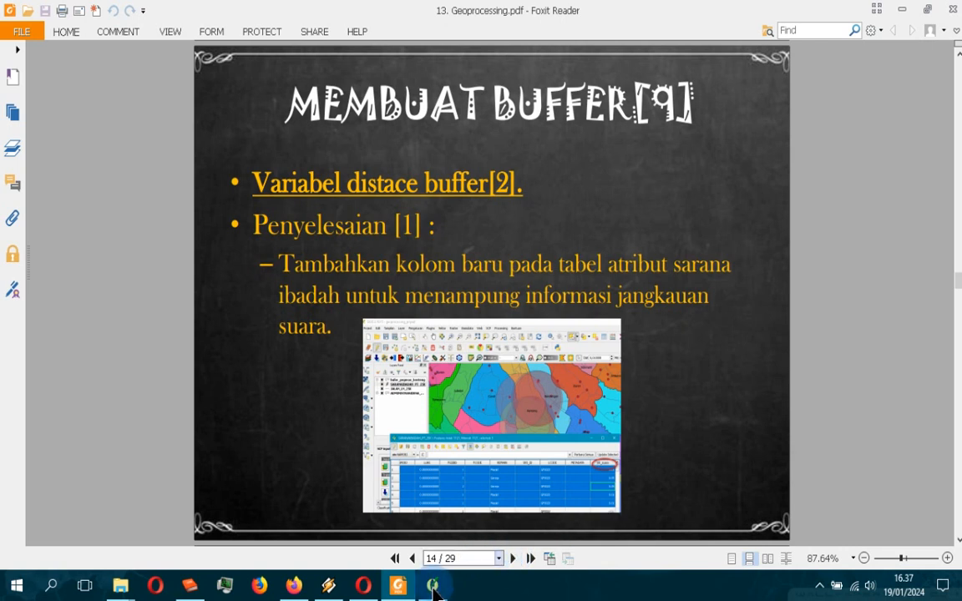
mouse_move(434, 587)
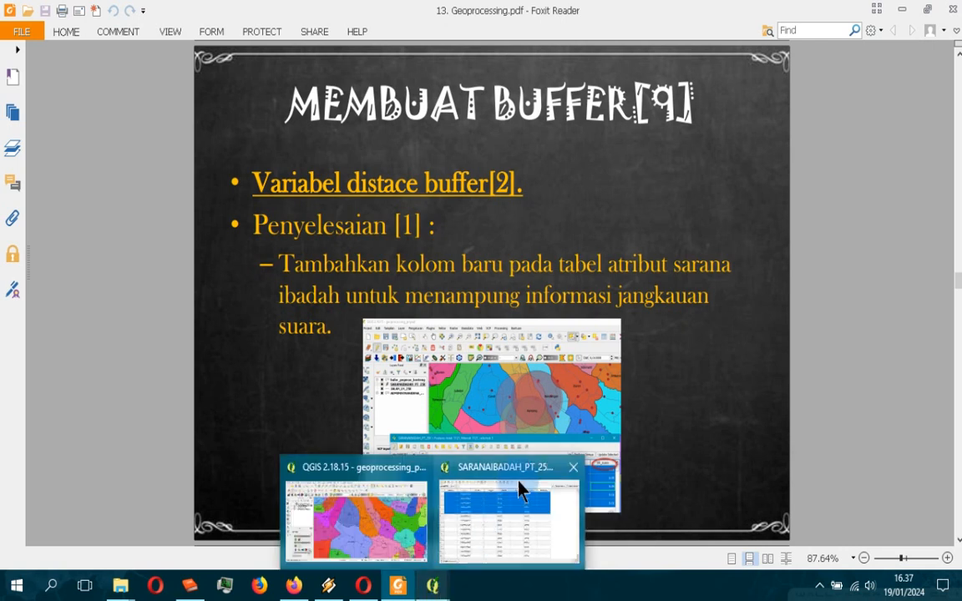
left_click(510, 517)
left_click(468, 328)
left_click_drag(456, 333, 399, 329)
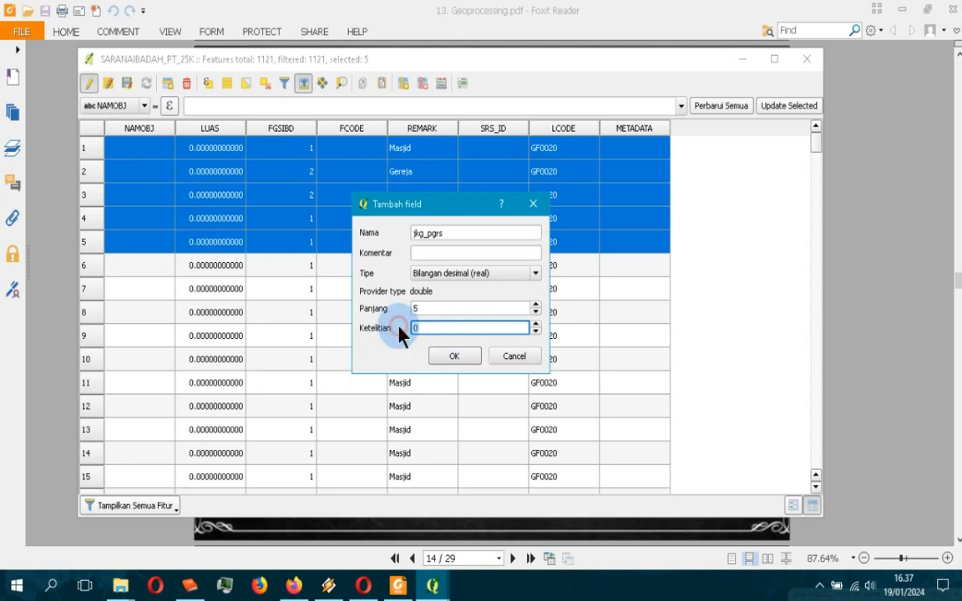
type("3")
left_click(467, 358)
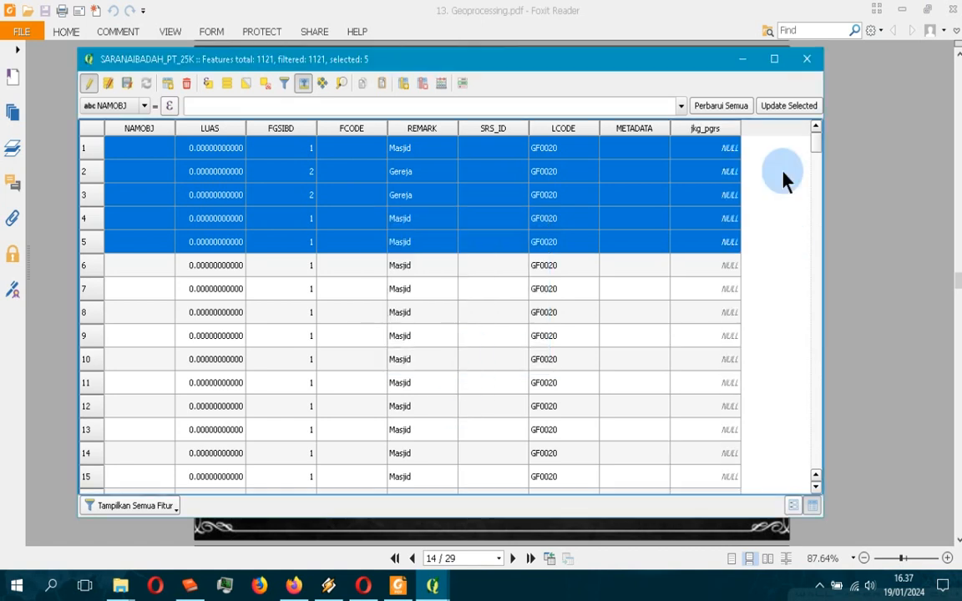
Enter 0.05 in jkg_pgrs for the three selected Masjid features in rows 1, 4 and 5.
double_click(707, 148)
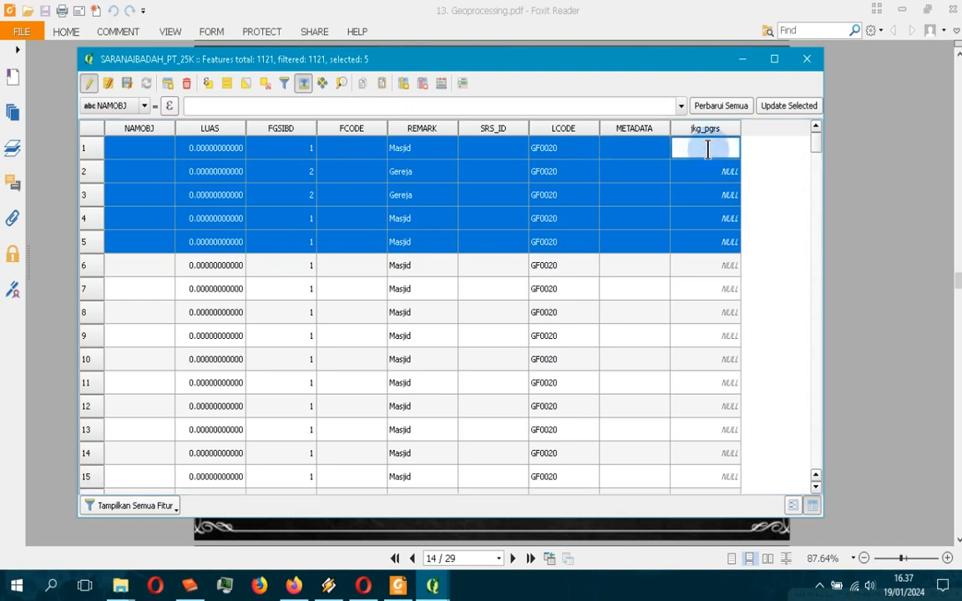
type("0.05")
double_click(684, 148)
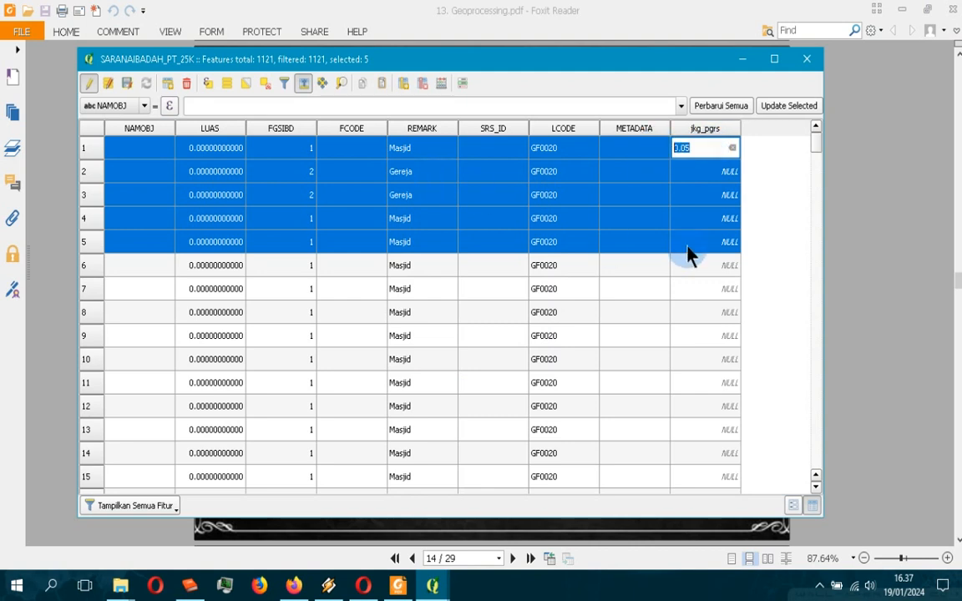
double_click(701, 219)
type("0.05")
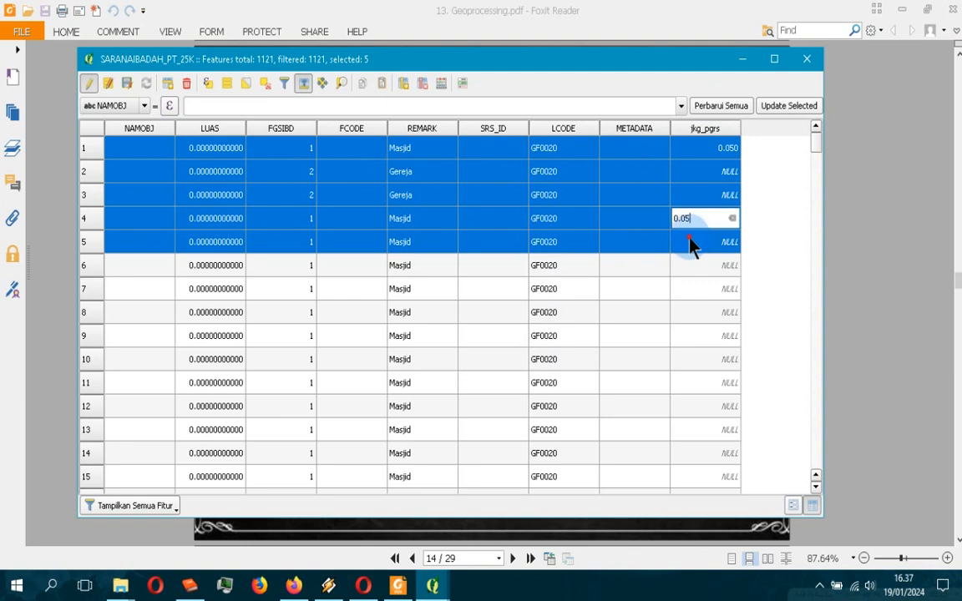
double_click(690, 242)
type("0.05")
key("Return")
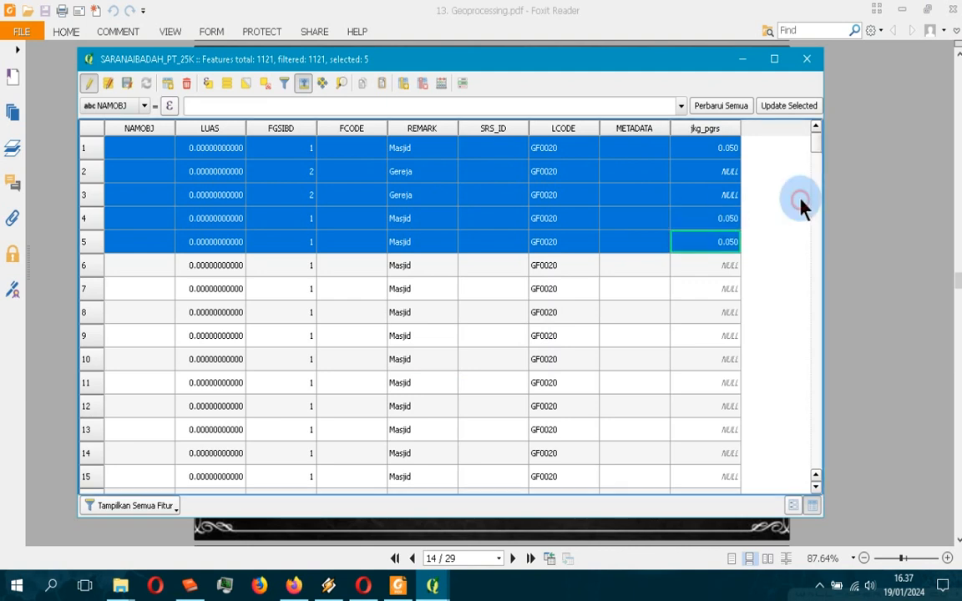
Enter 0.01 in jkg_pgrs for the two selected Gereja features in rows 2 and 3.
double_click(715, 172)
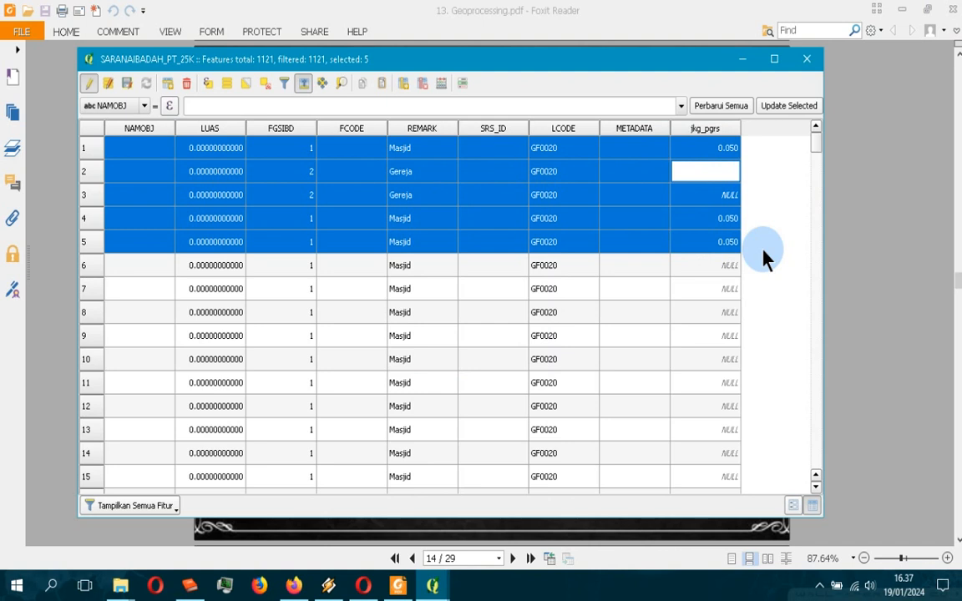
type("0.01")
key("ctrl+a")
key("ctrl+c")
double_click(697, 194)
key("ctrl+v")
left_click(761, 236)
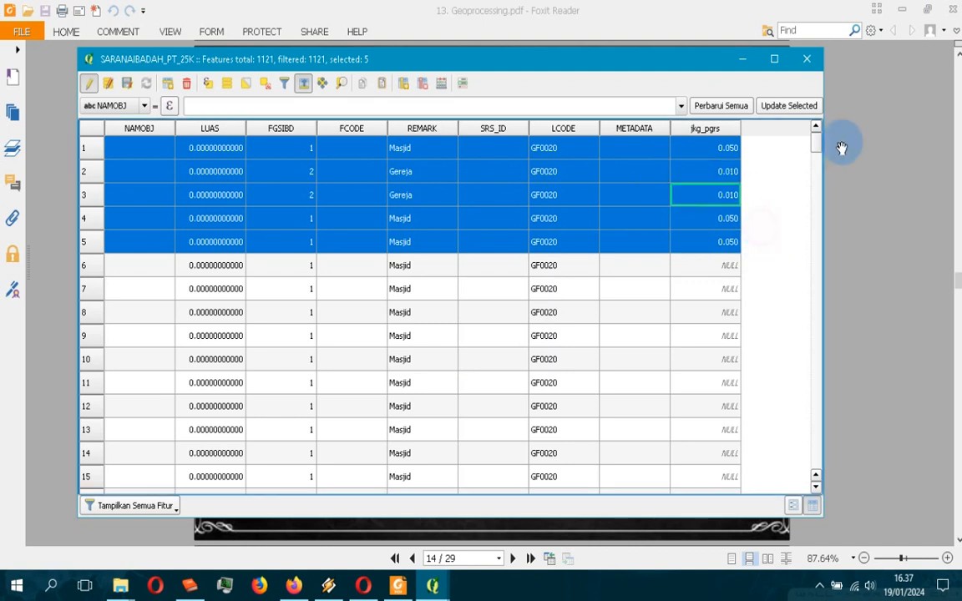
Stop editing SARANAIBADAH_PT_25K, save the changes, and close its attribute table.
left_click(89, 87)
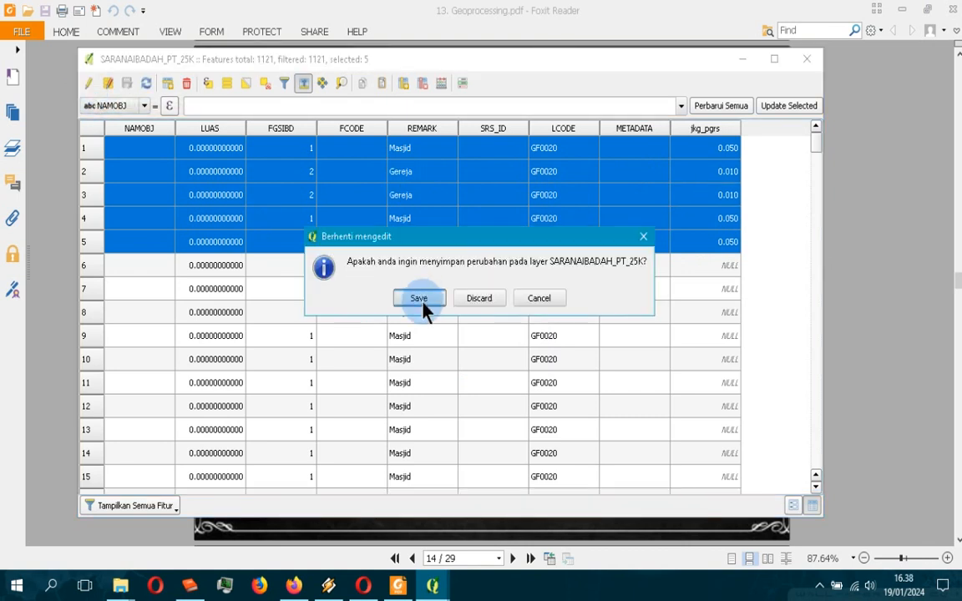
left_click(419, 298)
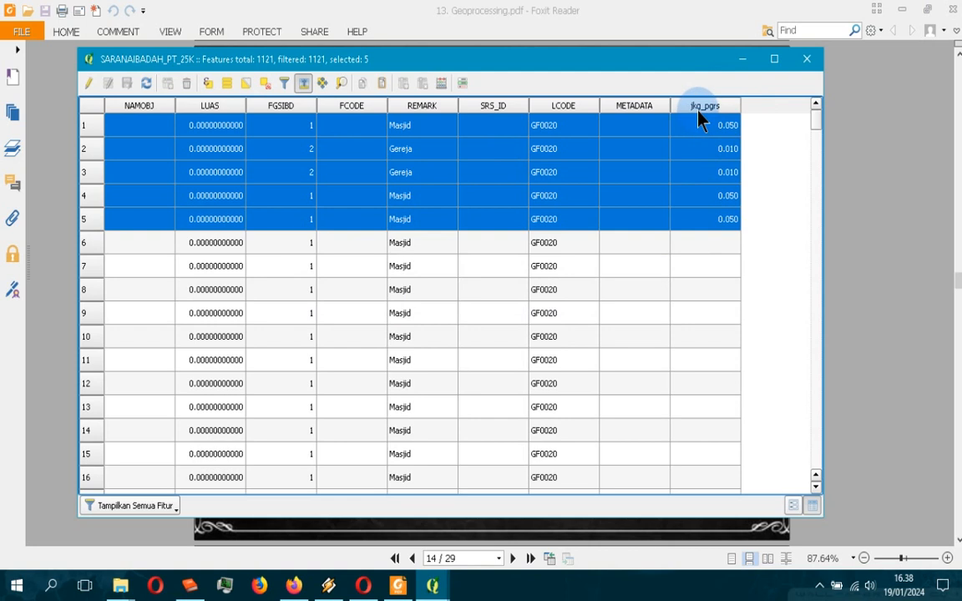
left_click(807, 59)
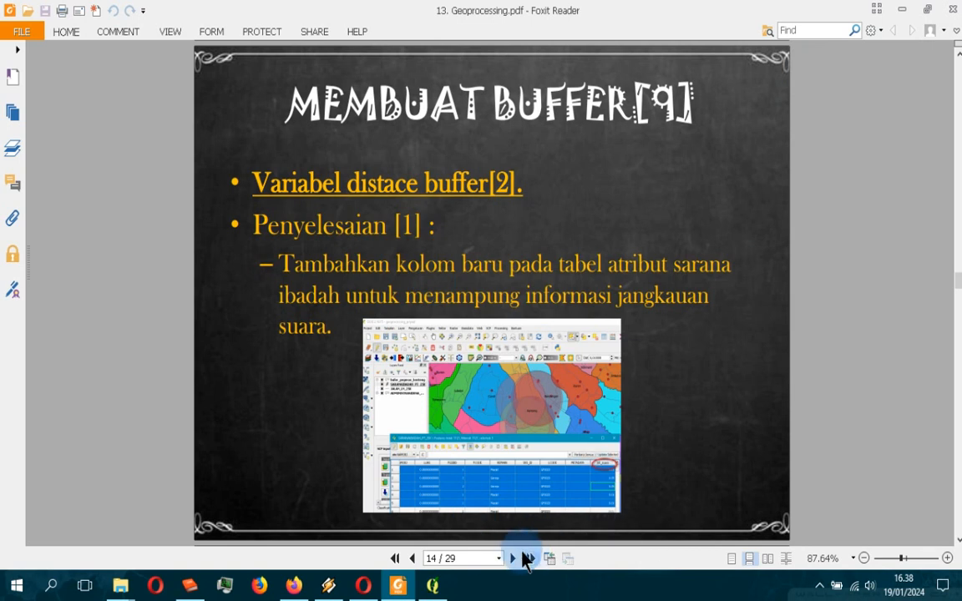
Consult the next slide on the variable buffer settings and open the Variable distance buffer tool in QGIS.
left_click(512, 557)
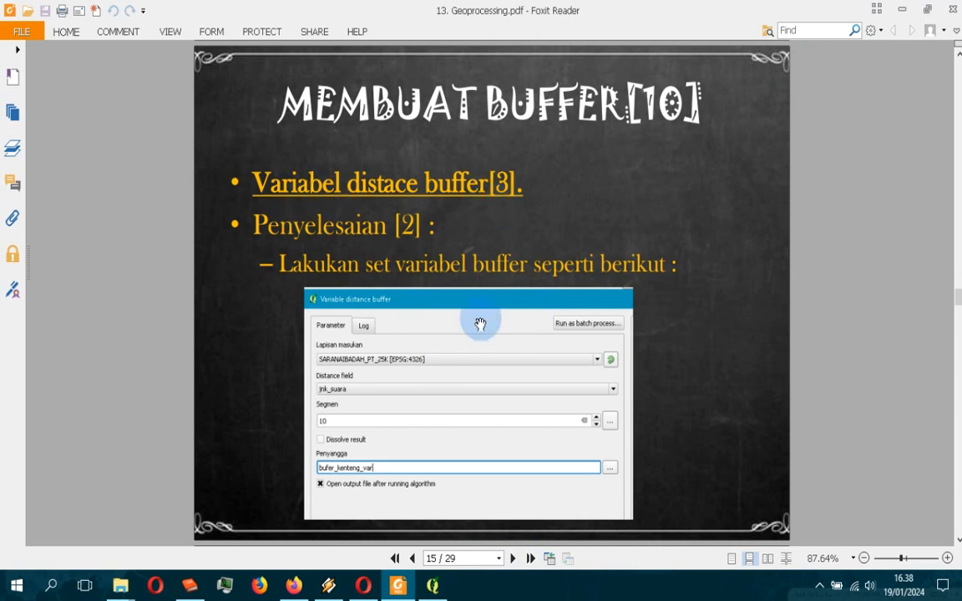
left_click(432, 584)
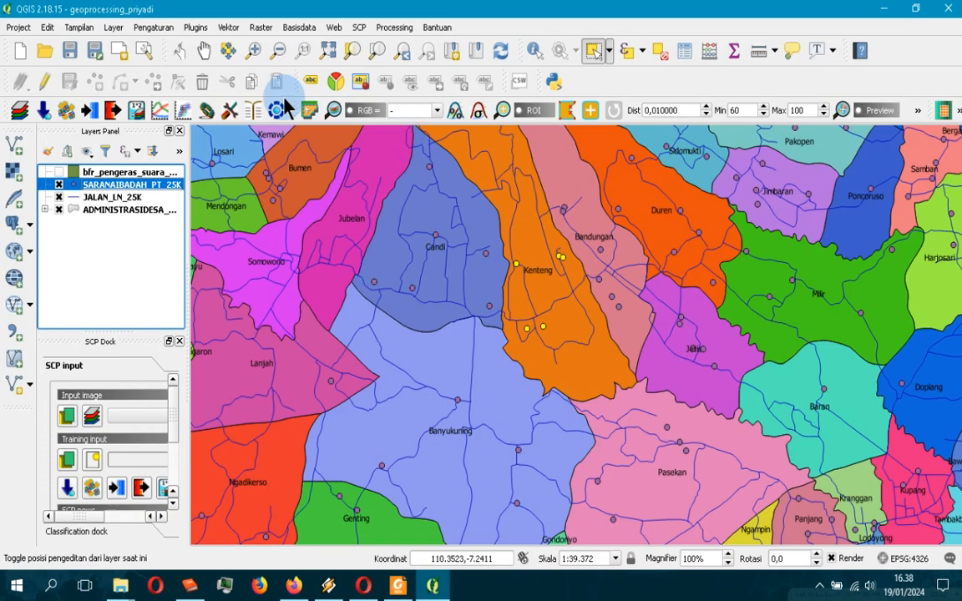
left_click(235, 29)
mouse_move(267, 87)
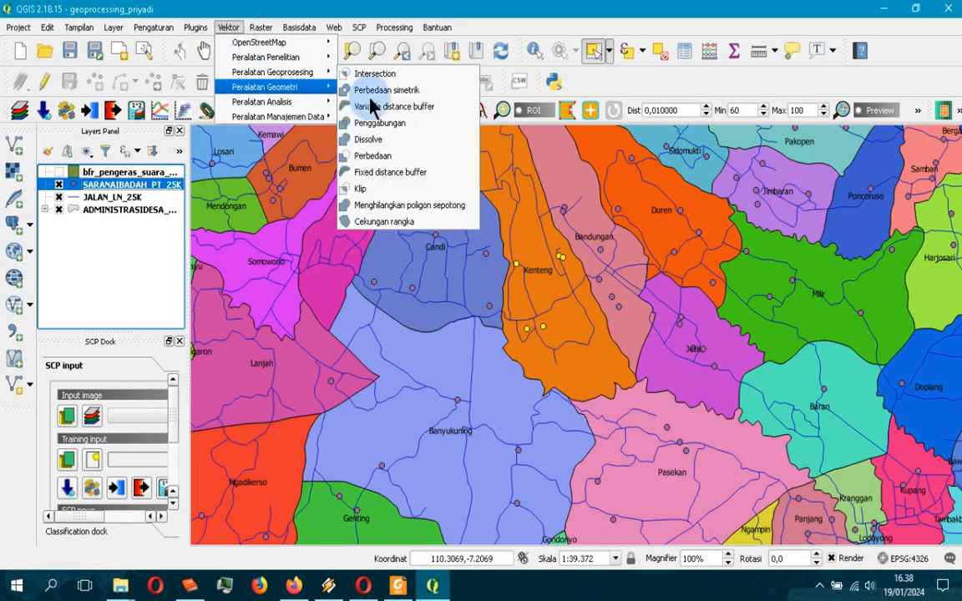
mouse_move(332, 86)
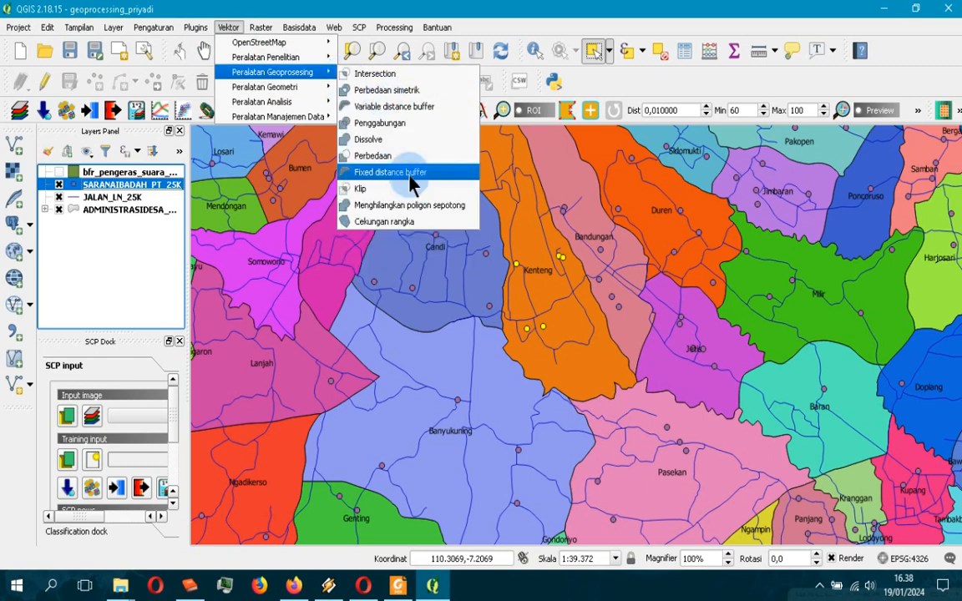
left_click(397, 108)
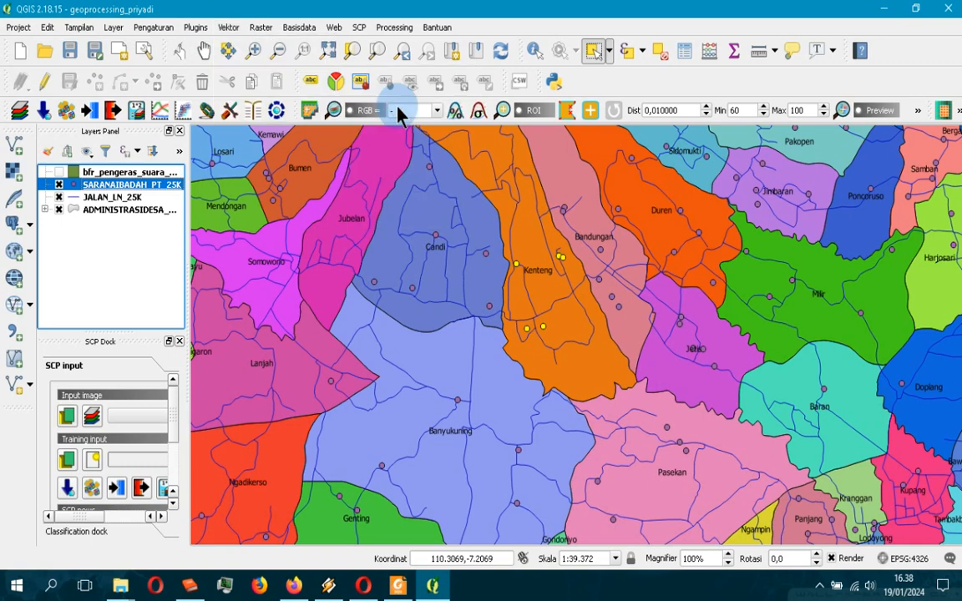
Set the buffer's input layer to SARANAIBADAH_PT_25K, the distance field to jkg_pgrs and the segments to 10.
left_click(353, 157)
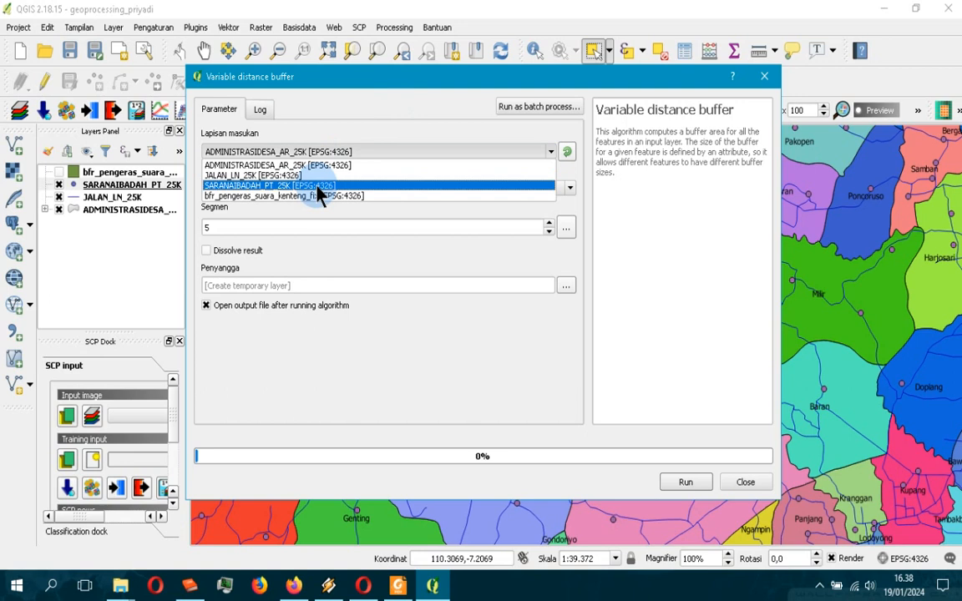
left_click(278, 186)
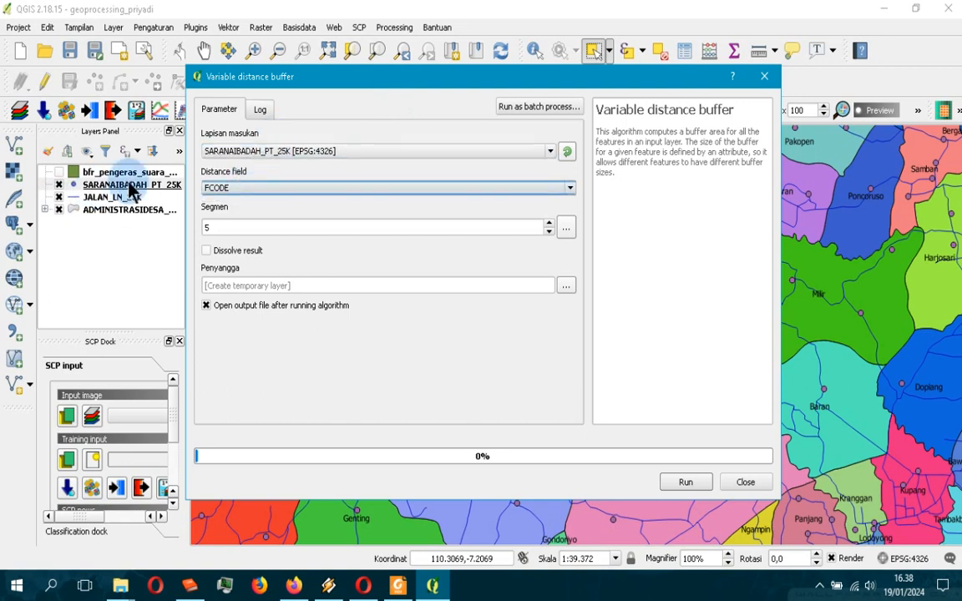
left_click(277, 189)
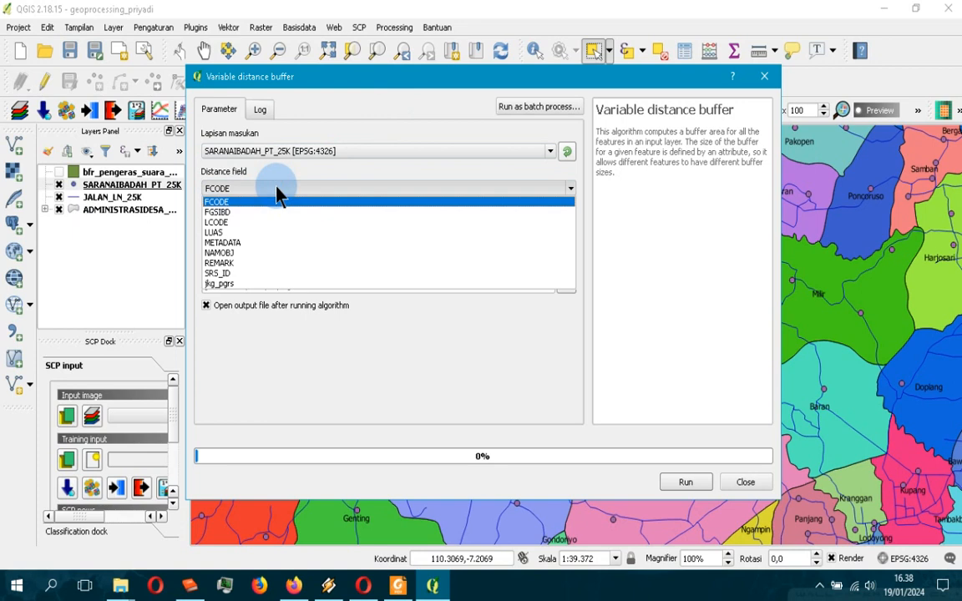
left_click(228, 285)
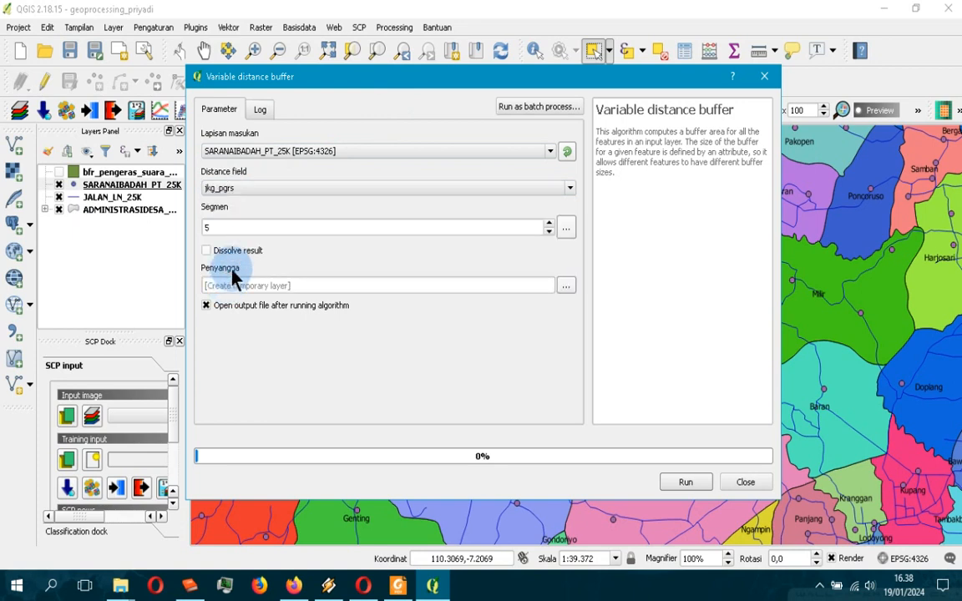
left_click(209, 227)
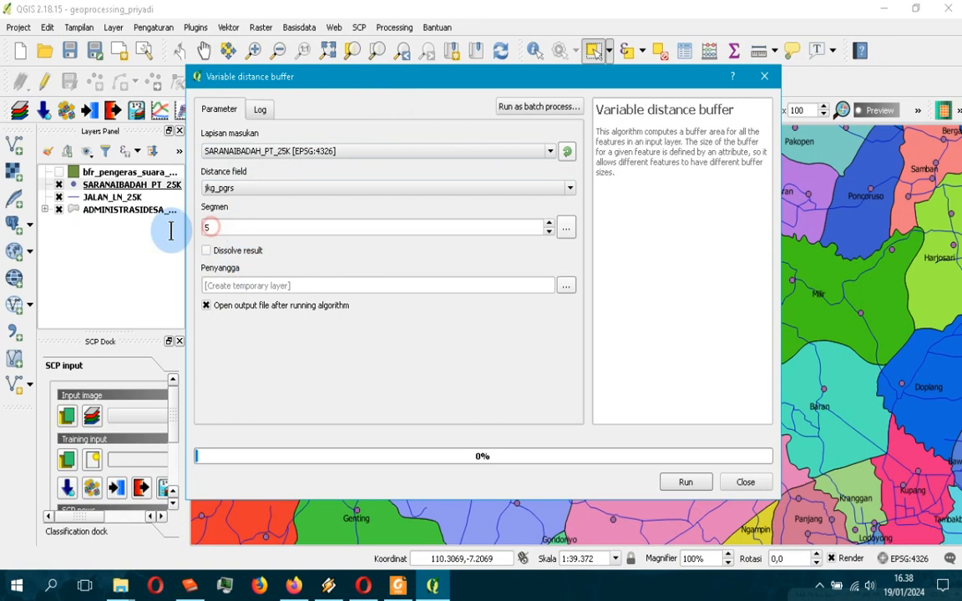
type("10")
Name the buffer output fix_bfr_pengeras and run the variable distance buffer.
left_click(322, 284)
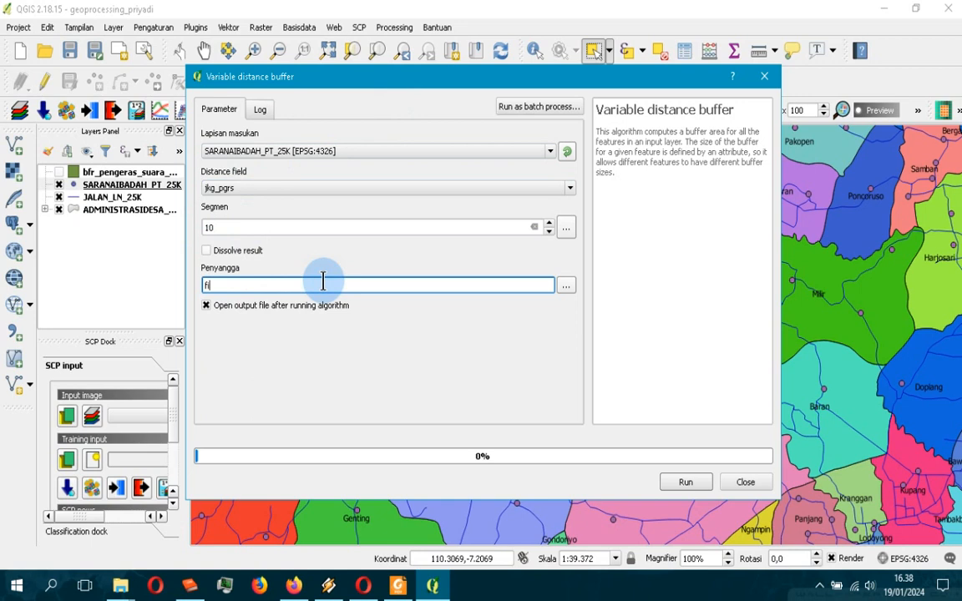
type("fix_bfr_pn")
type("ngeras")
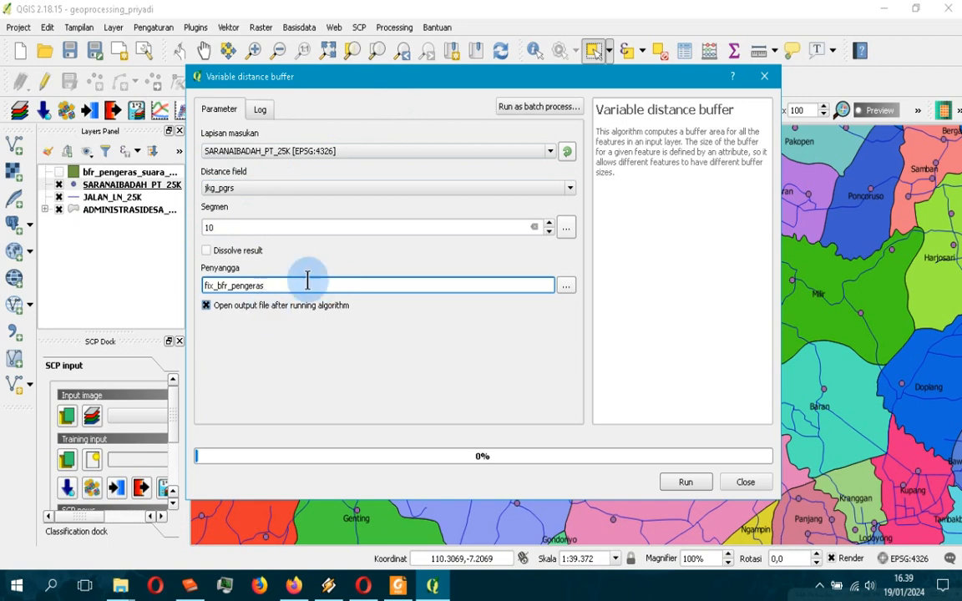
left_click(683, 483)
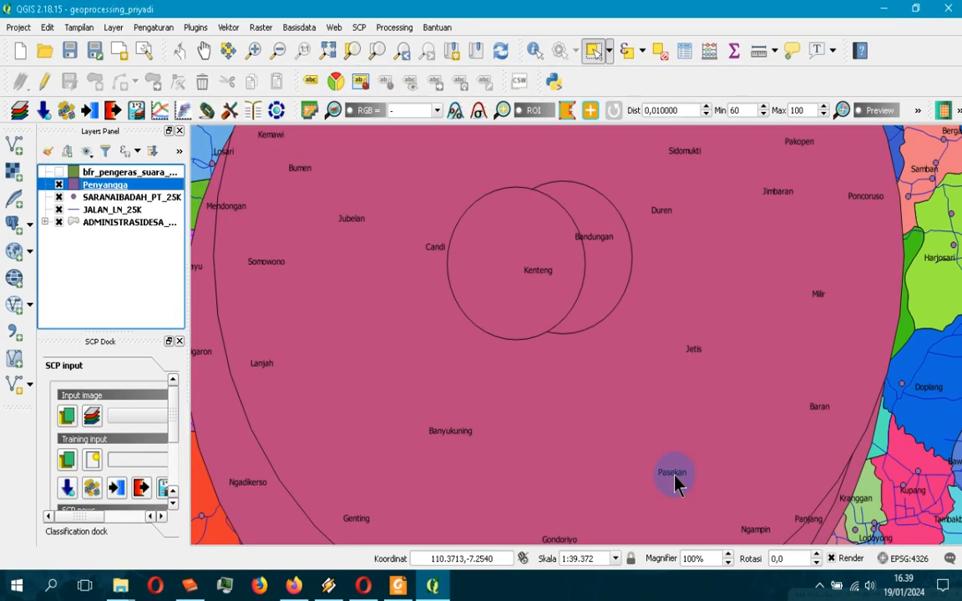
scroll(610, 394, "down", 1)
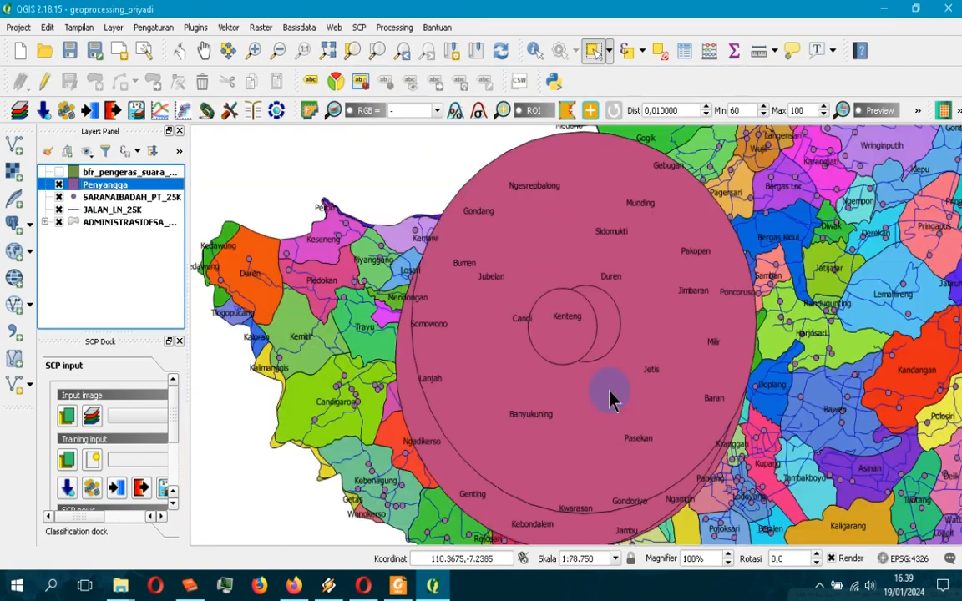
Review the attribute table of the Penyangga buffer layer, including its REMARK and jkg_pgrs fields, and close it.
right_click(107, 192)
left_click(144, 344)
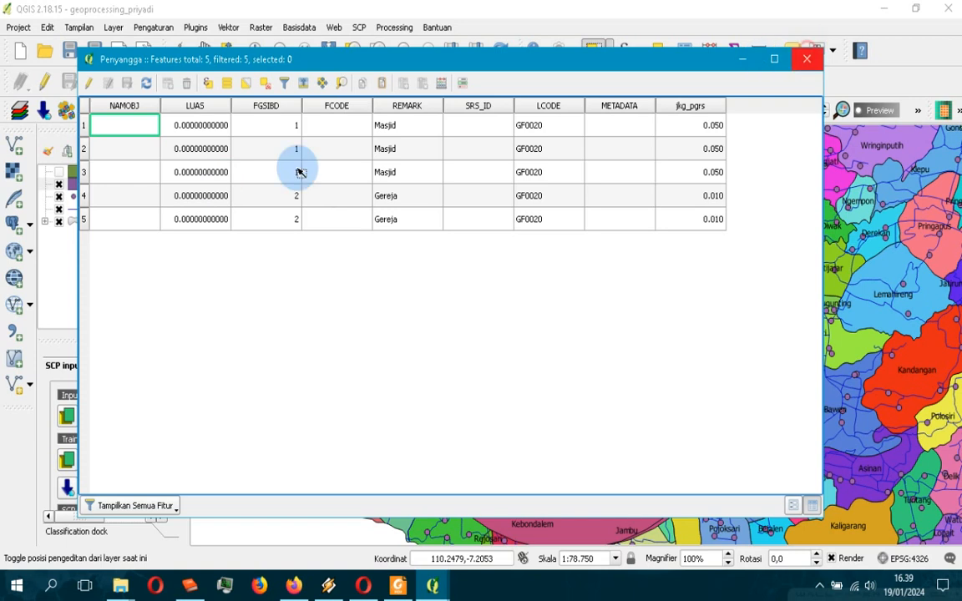
left_click(76, 185)
right_click(83, 187)
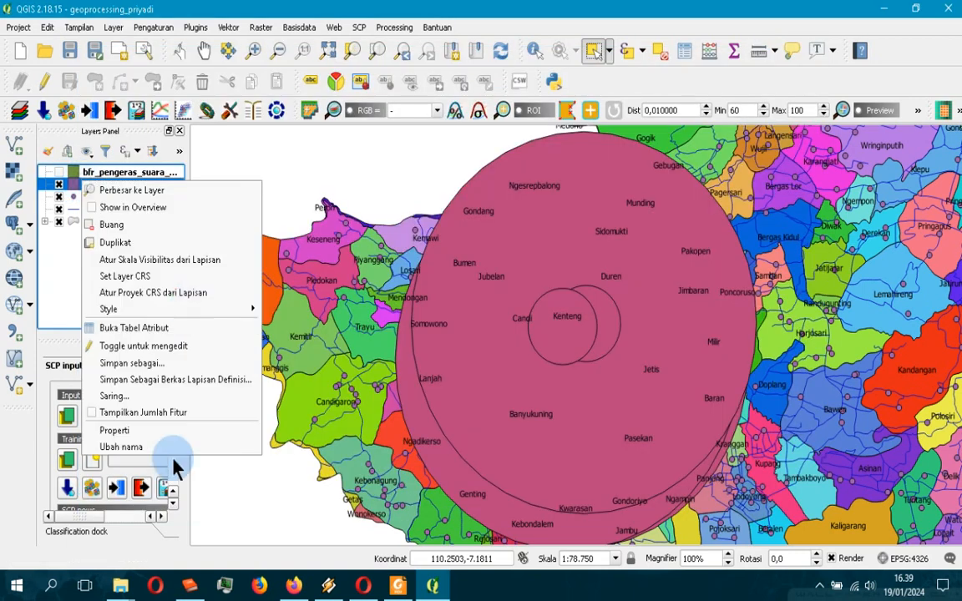
left_click(167, 349)
key("alt+Tab")
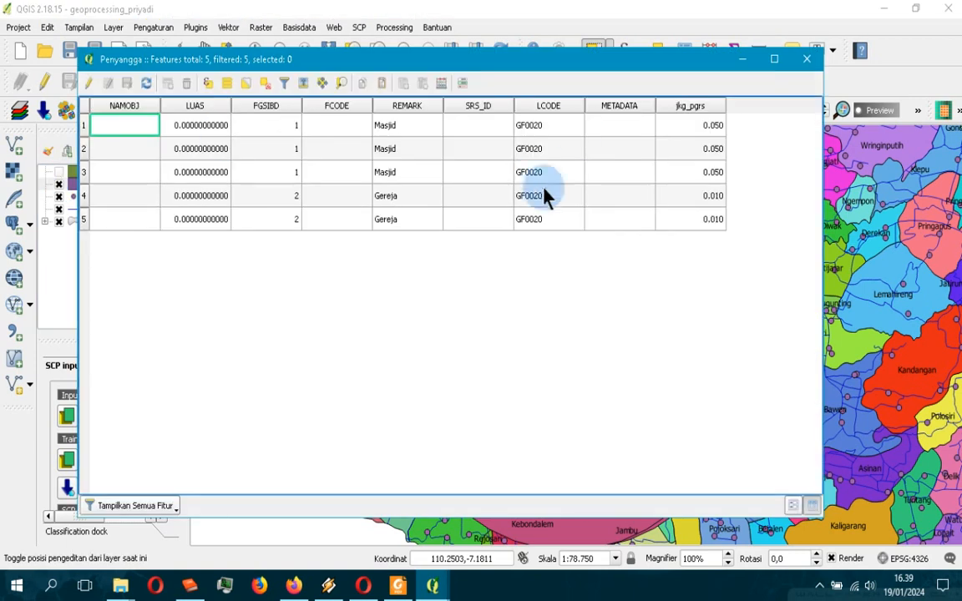
left_click(807, 59)
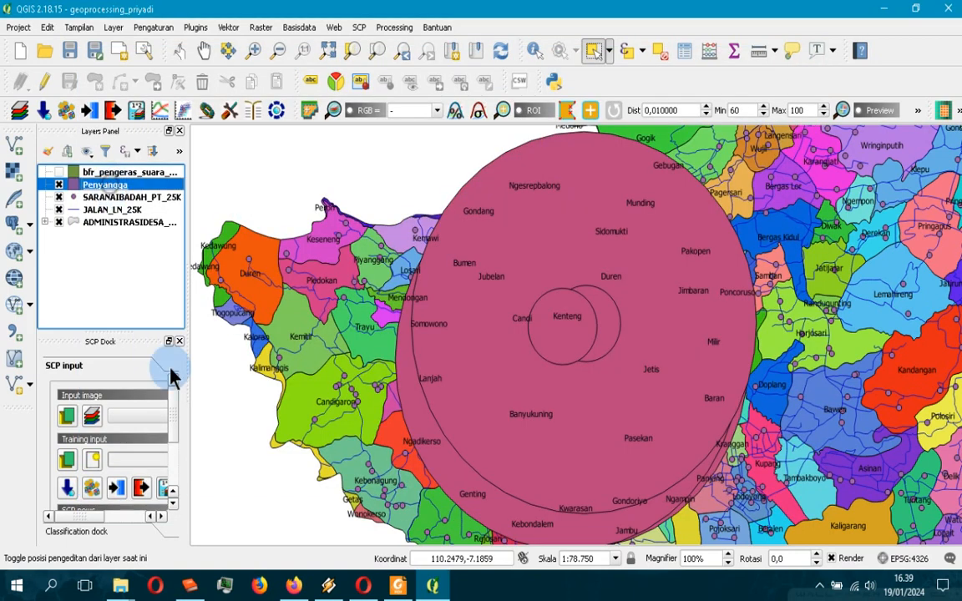
Style the Penyangga layer as categorized (Dikategorikan) by jkg_pgrs with random colours, keeping only the 0.01 and 0.05 classes.
right_click(107, 185)
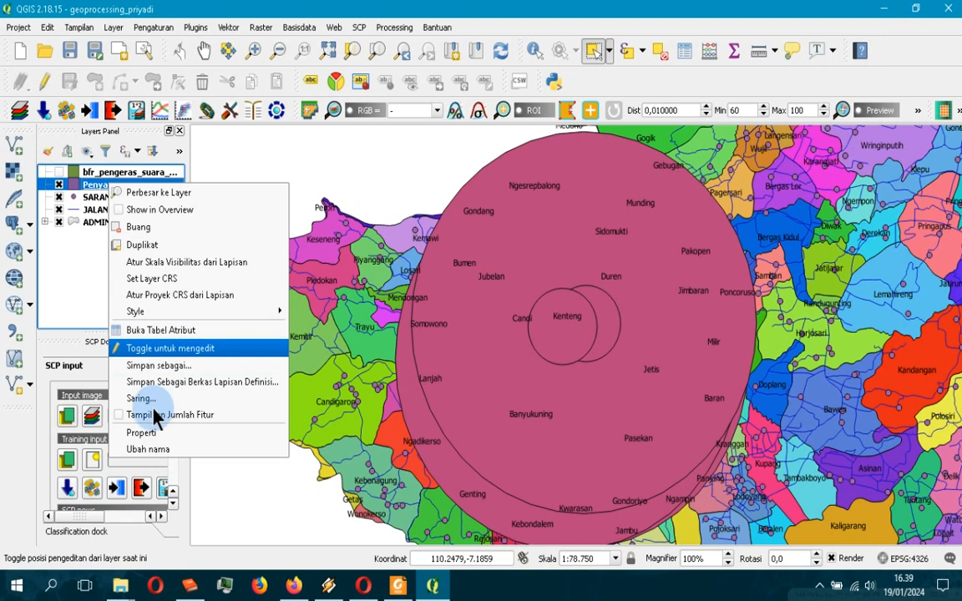
left_click(142, 432)
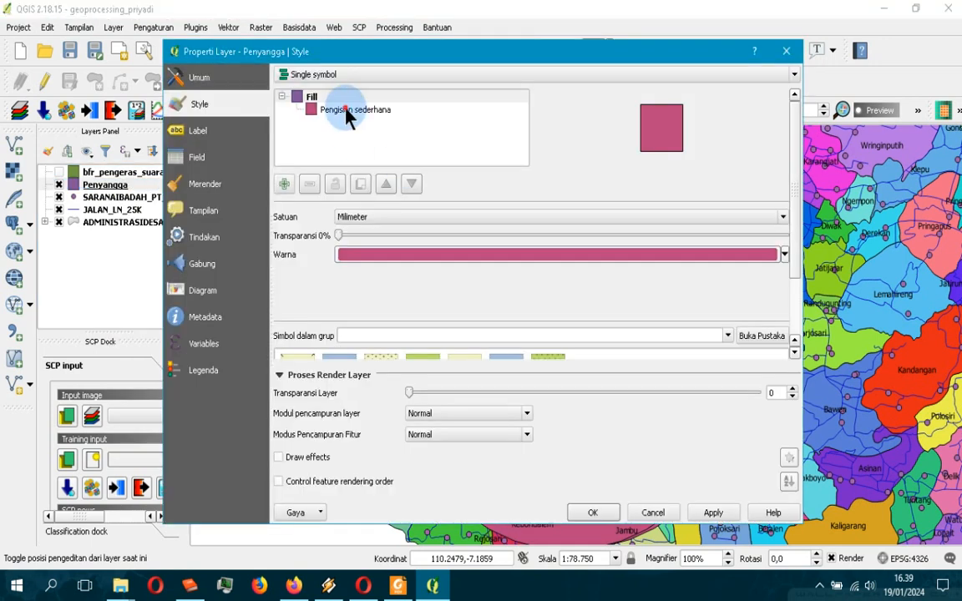
left_click(351, 111)
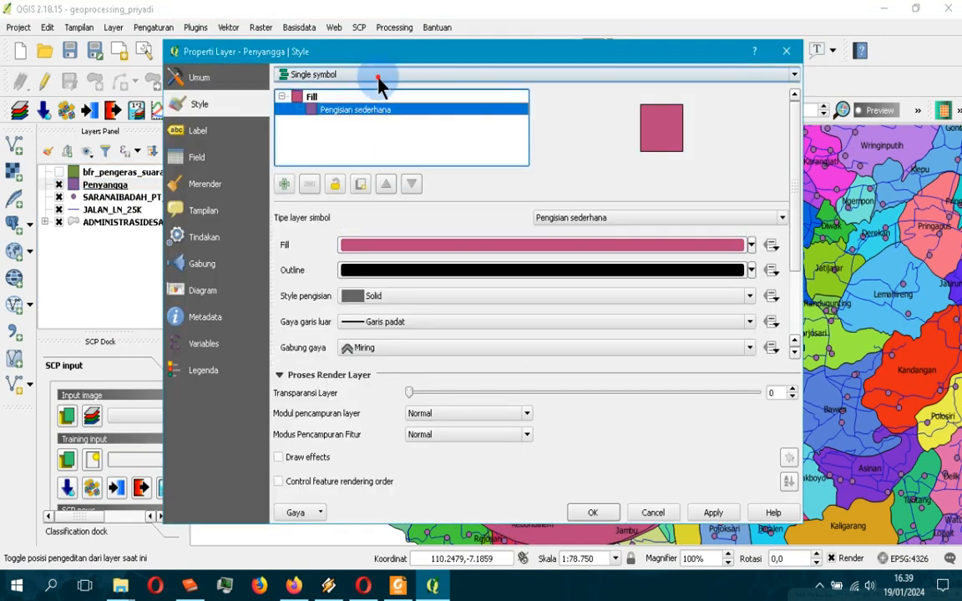
left_click(378, 79)
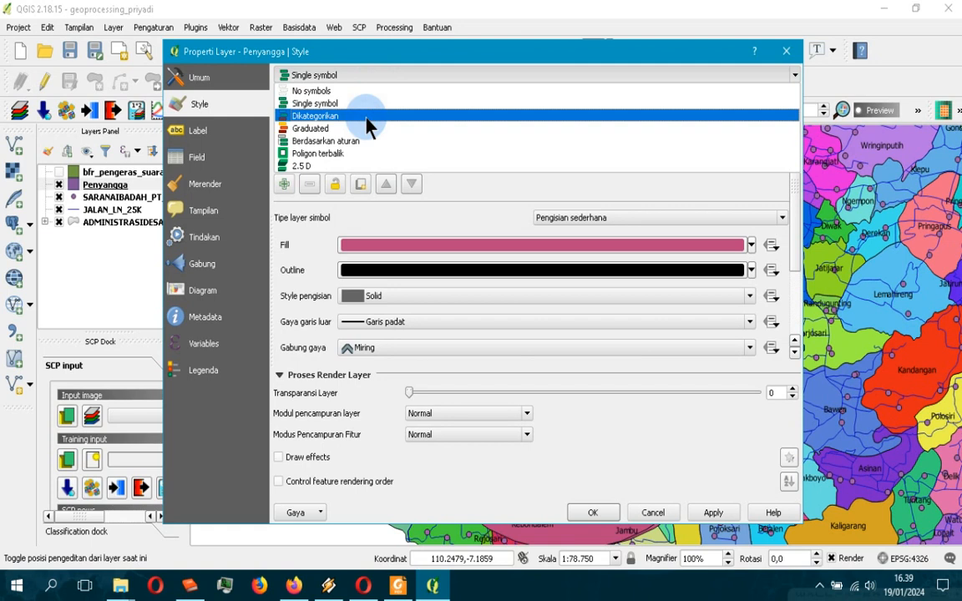
left_click(367, 125)
left_click(668, 104)
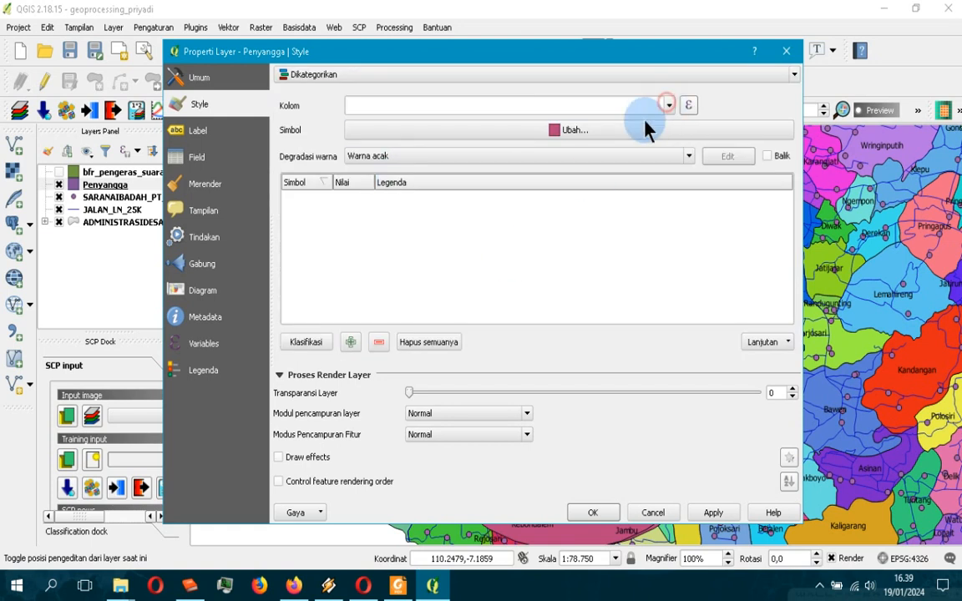
left_click(451, 220)
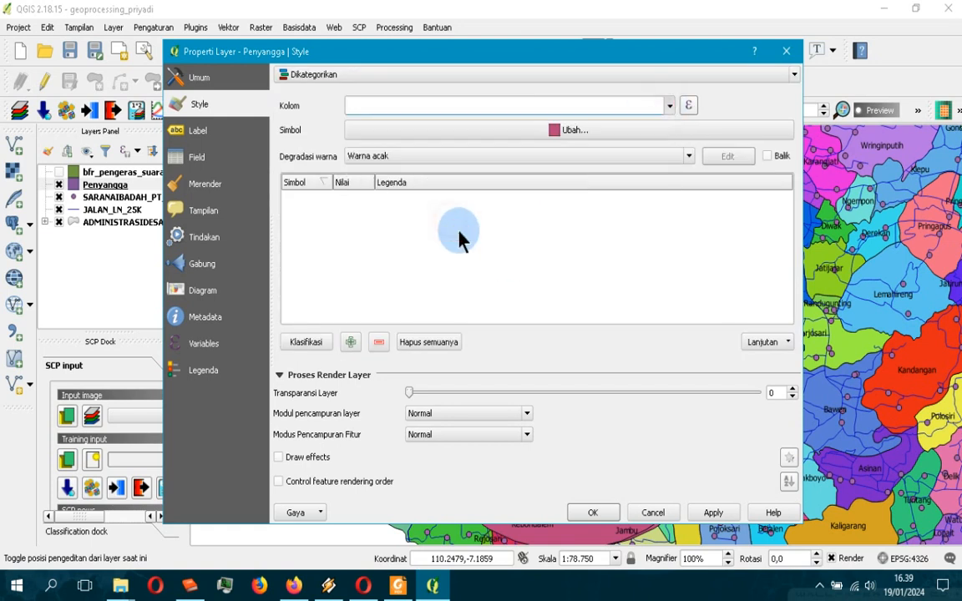
left_click(315, 351)
left_click(304, 222)
left_click(377, 342)
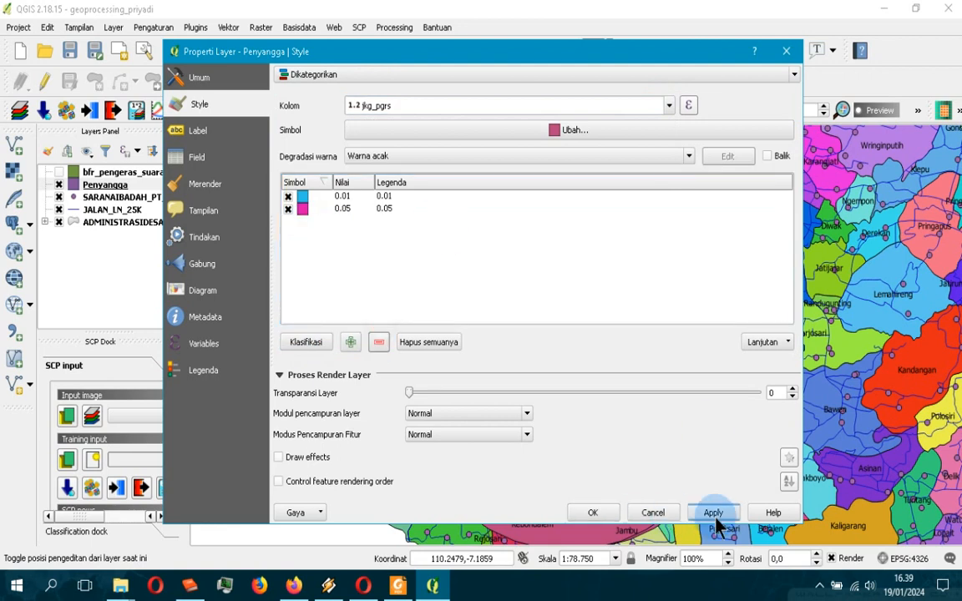
Set the Penyangga layer transparency to 35 and apply the style.
left_click_drag(409, 399, 530, 399)
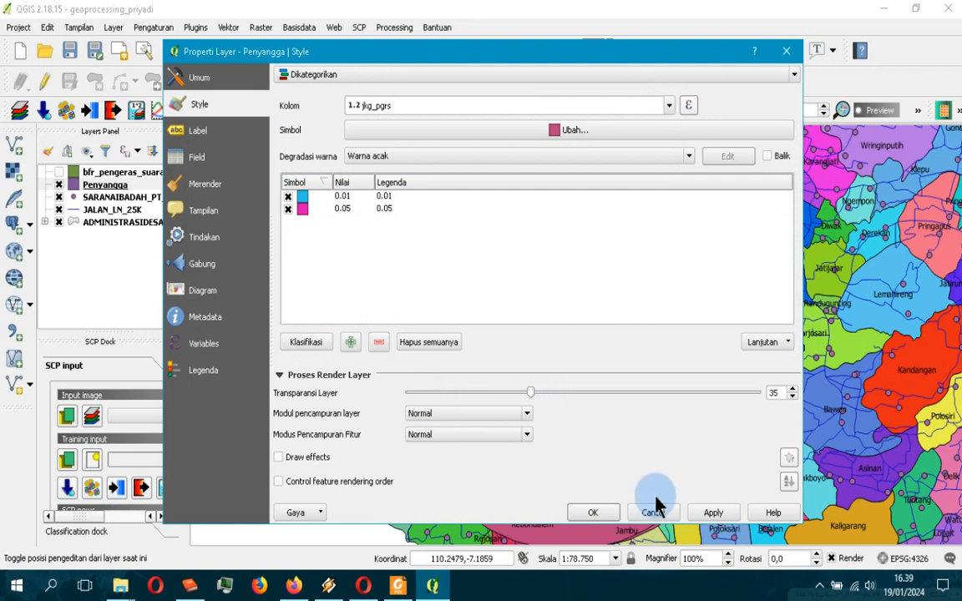
left_click(714, 514)
left_click(606, 516)
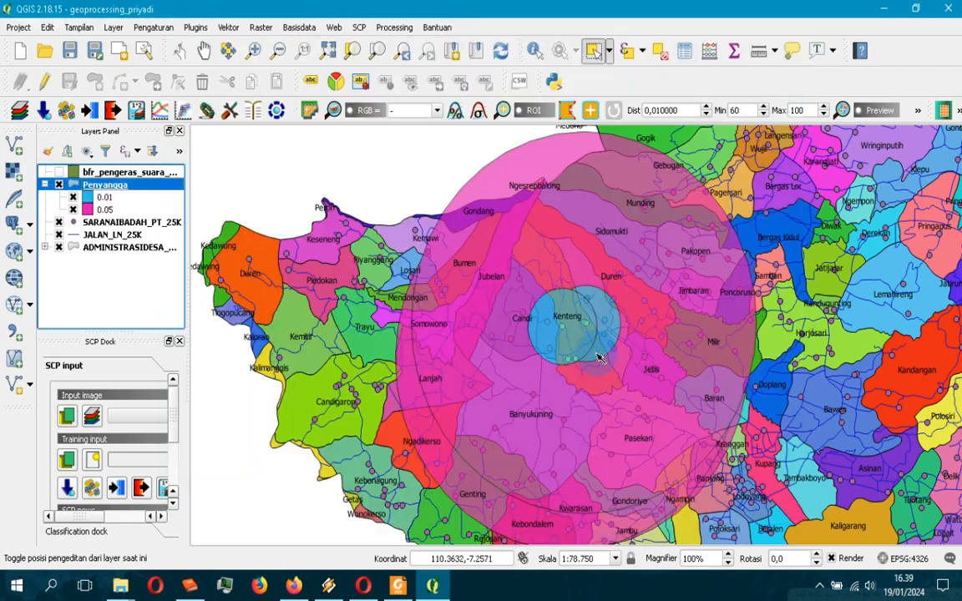
Toggle the 0.01 and 0.05 classes of Penyangga off and back on to compare their buffer coverage around Kenteng.
scroll(597, 357, "up", 1)
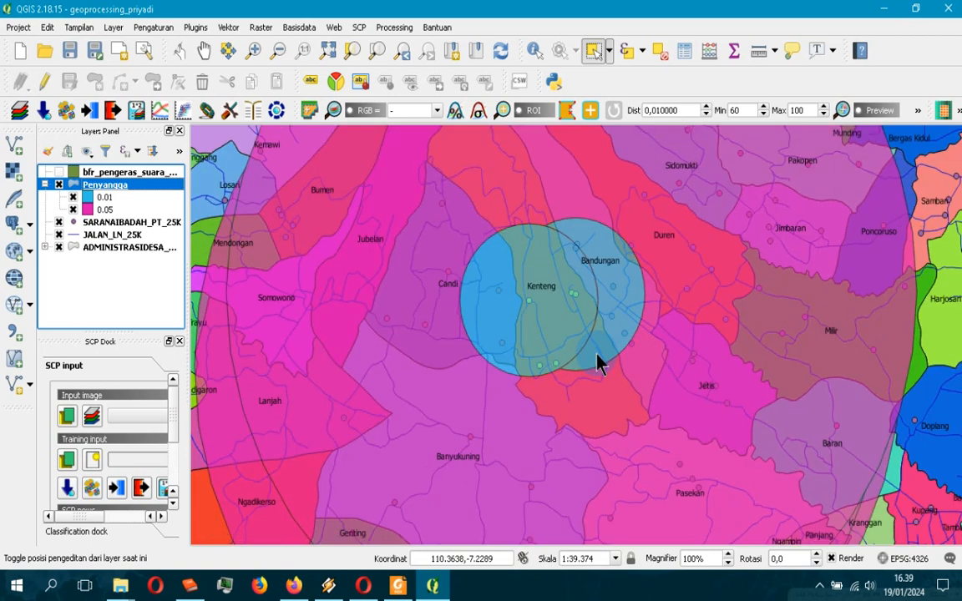
left_click(73, 198)
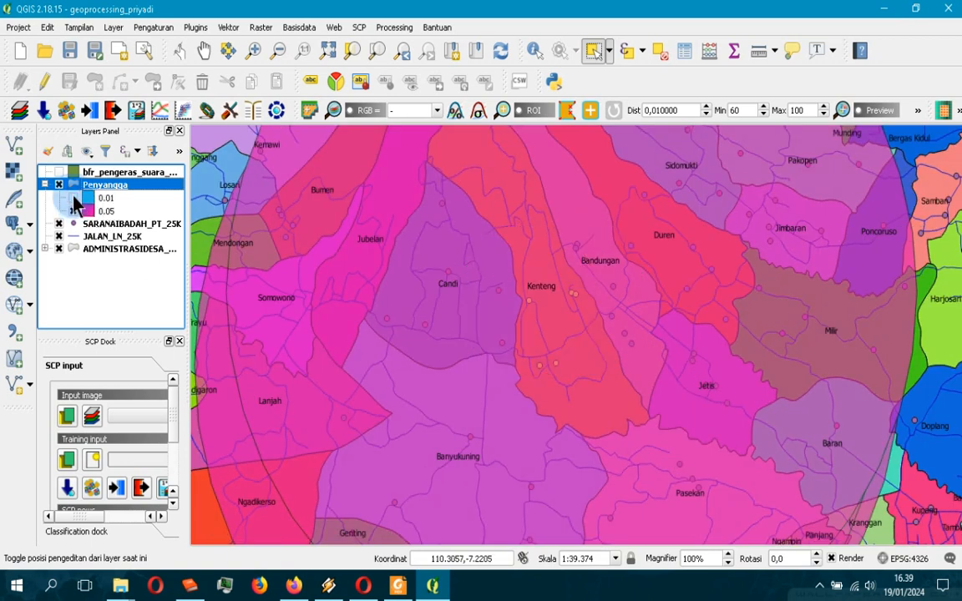
left_click(72, 198)
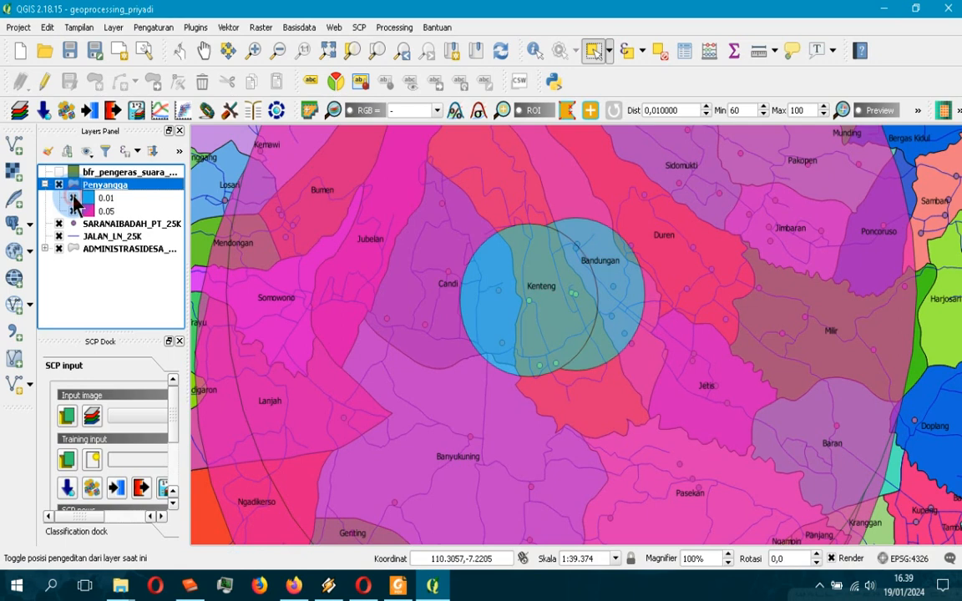
left_click(72, 198)
left_click(72, 198)
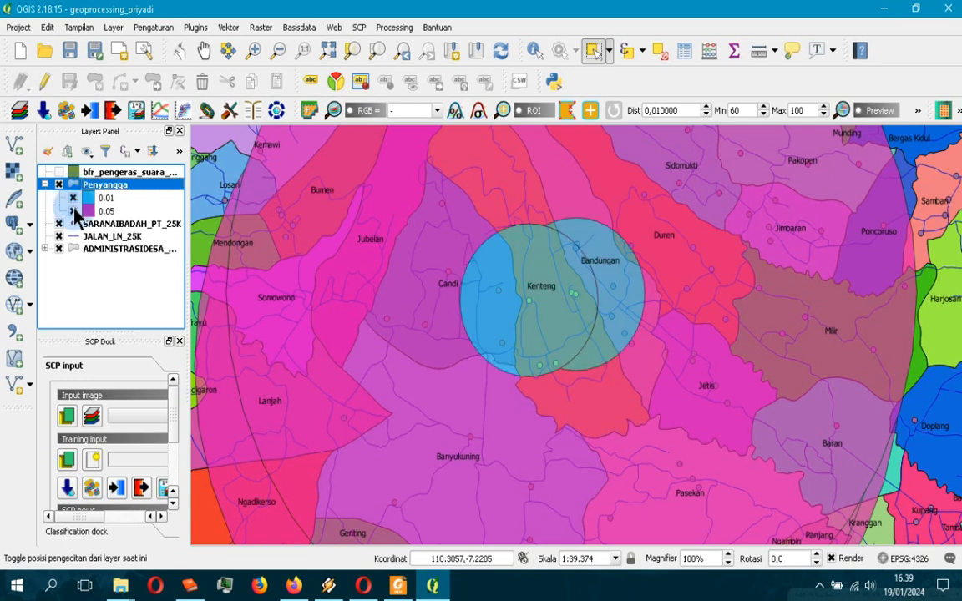
left_click(73, 211)
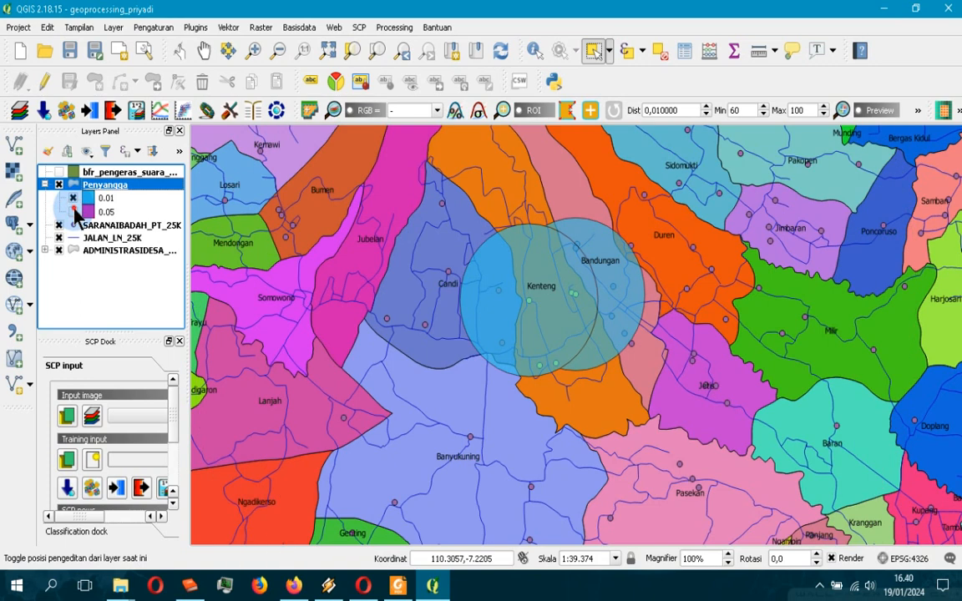
left_click(73, 211)
scroll(576, 266, "down", 1)
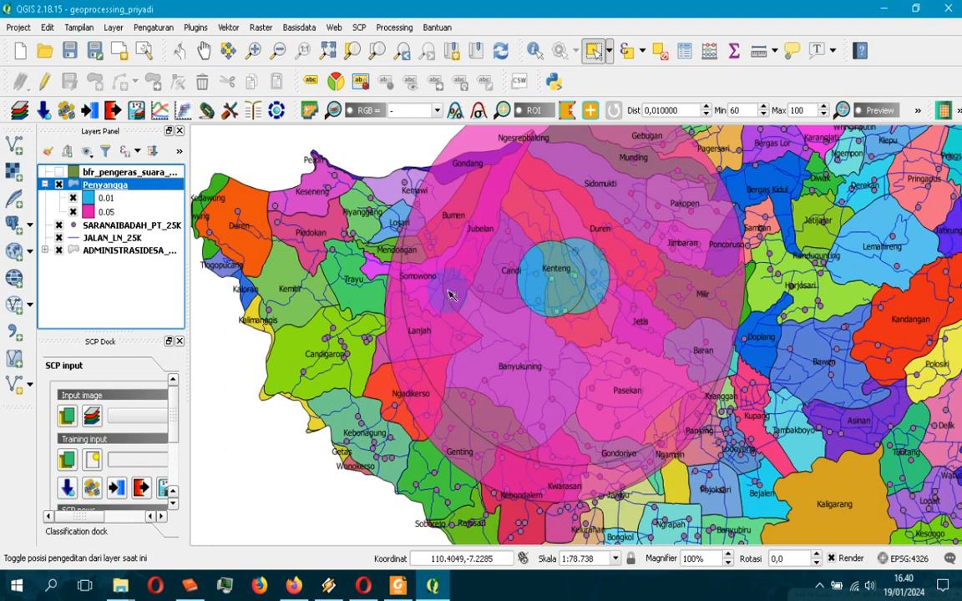
Compare the variable buffer result slide in Foxit Reader with the QGIS map, and advance to the Difference / Menghapus slide.
left_click(397, 585)
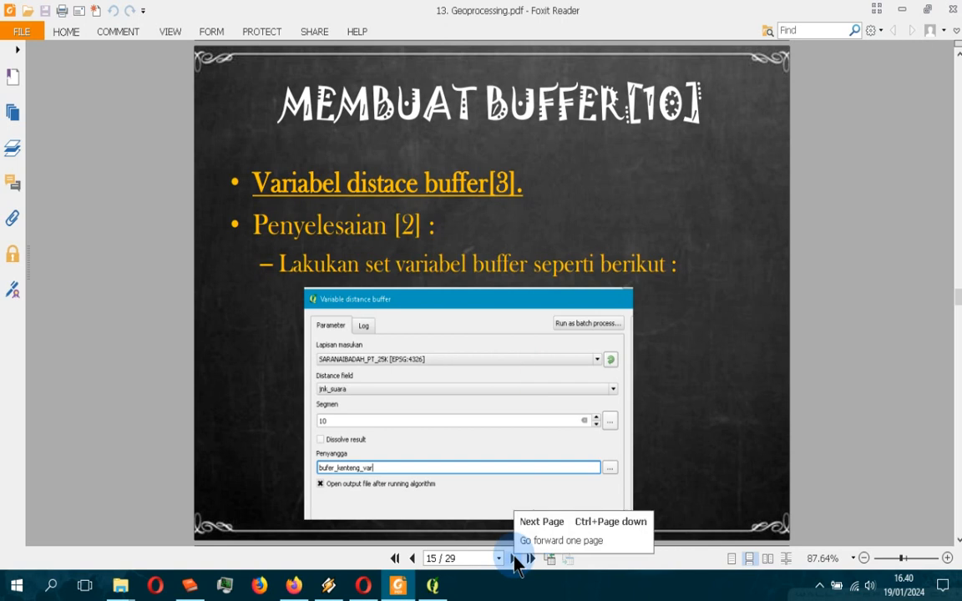
left_click(514, 559)
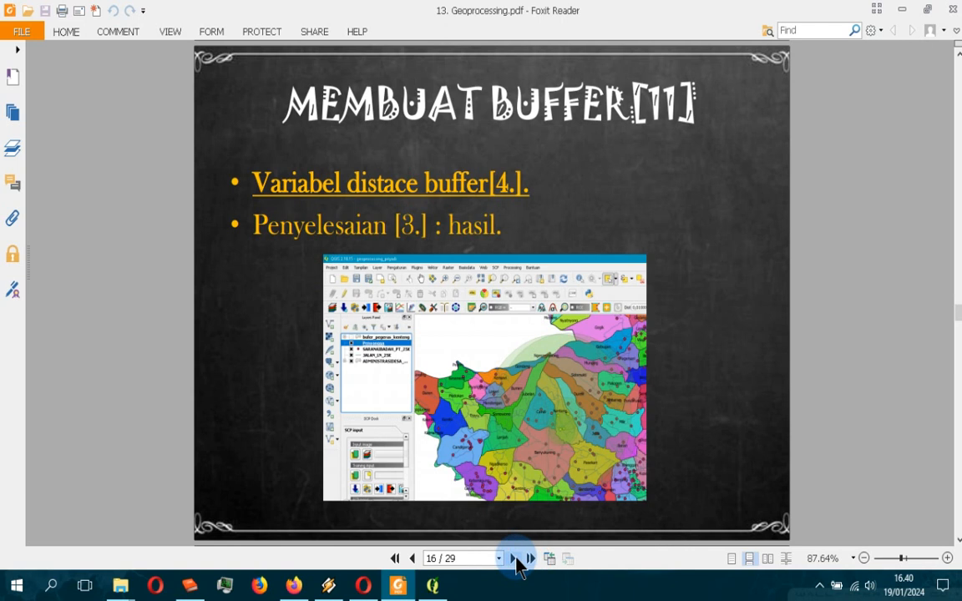
left_click(516, 558)
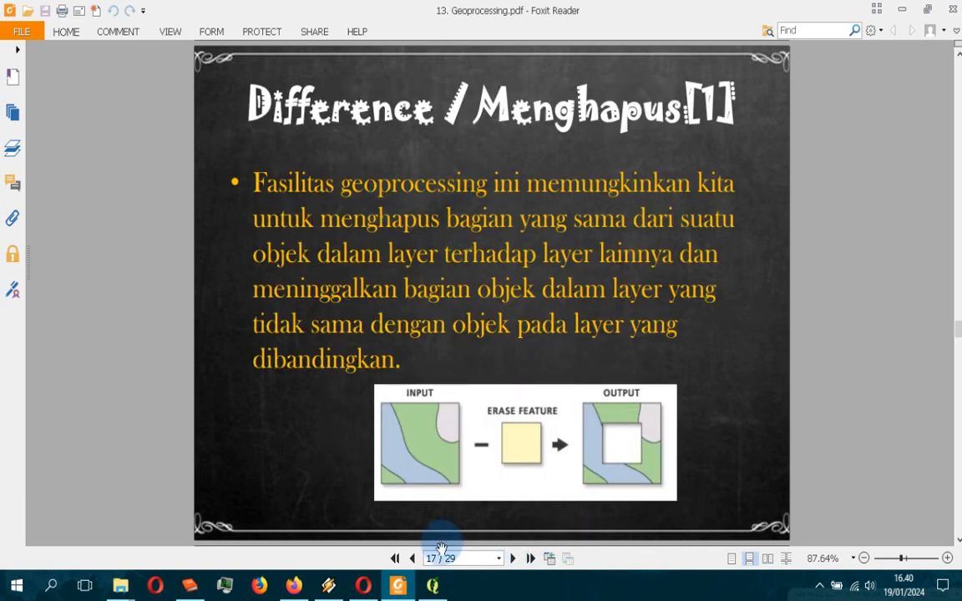
left_click(413, 557)
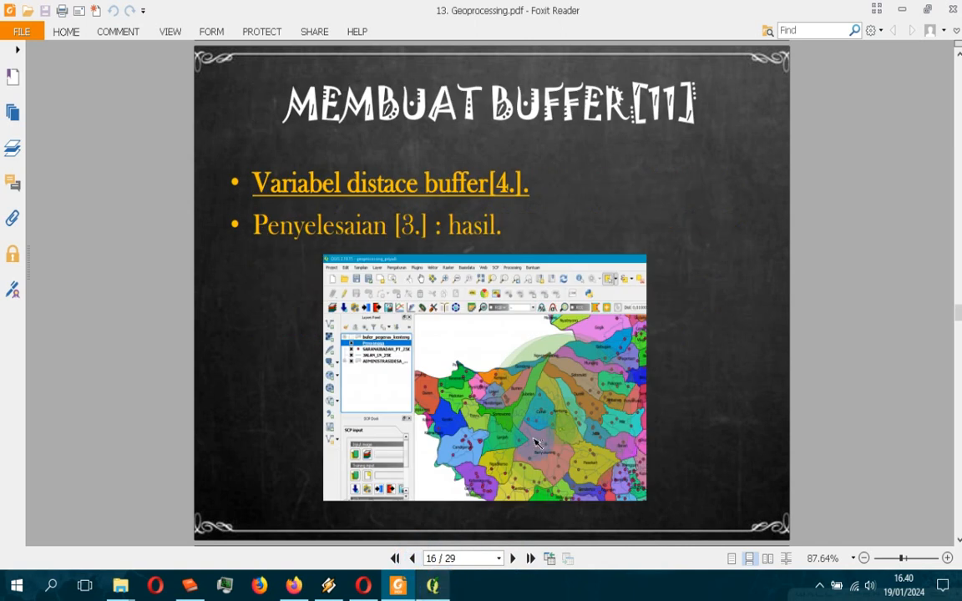
left_click(433, 585)
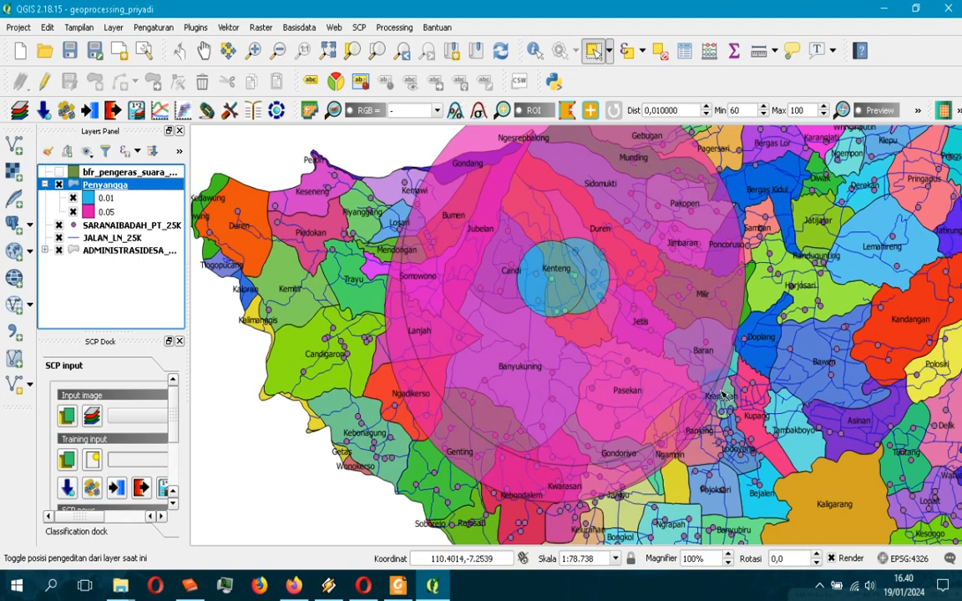
left_click(409, 587)
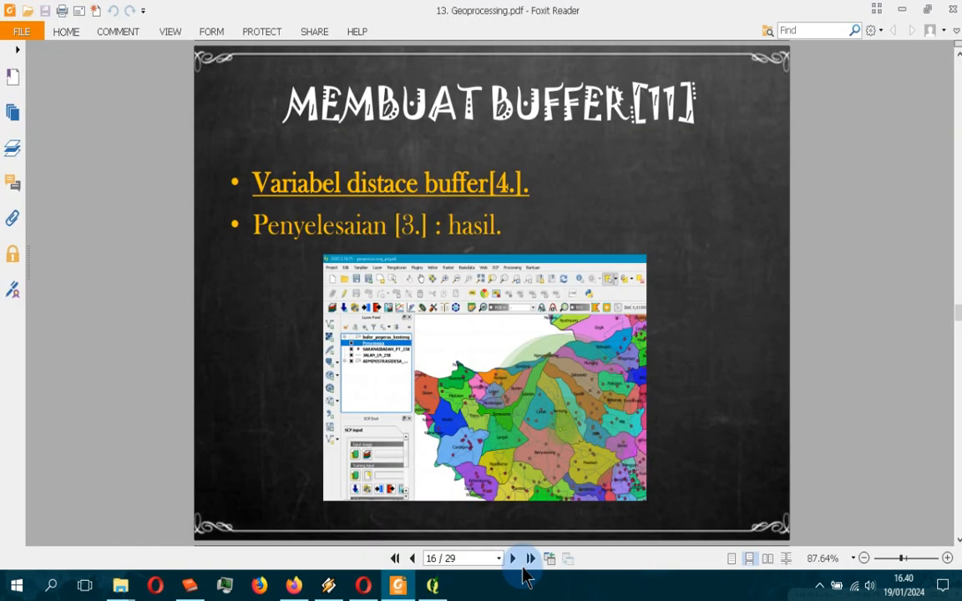
left_click(513, 558)
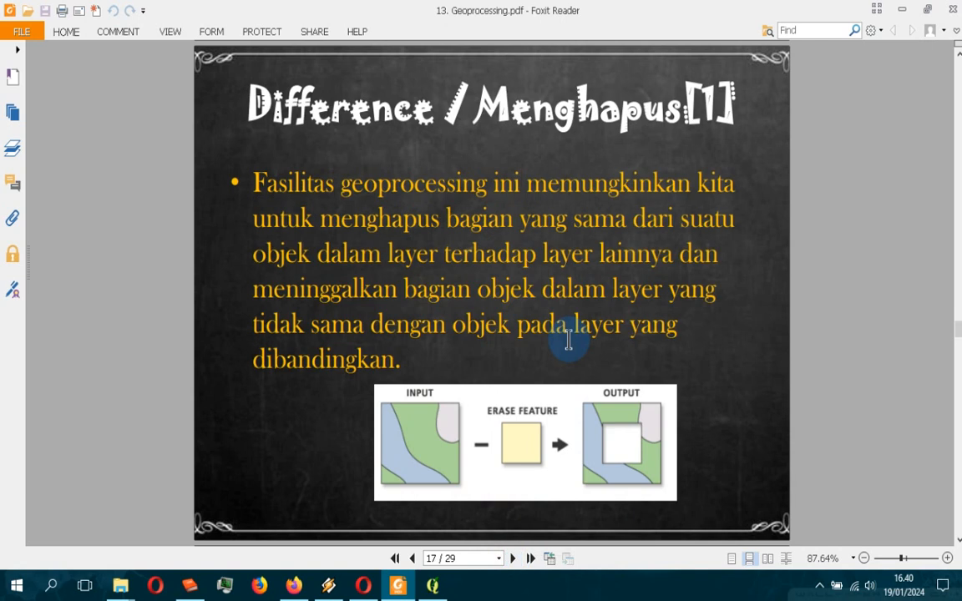
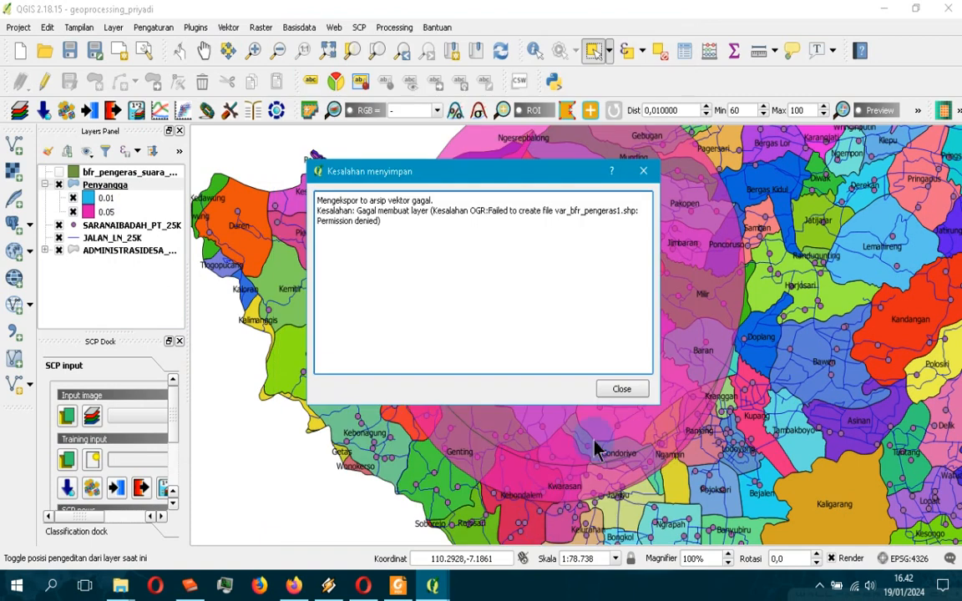
Dismiss the export error and start saving the Penyangga layer as a shapefile named bfr_var_pengeras_kenteng, declining the alternative save location.
left_click(620, 392)
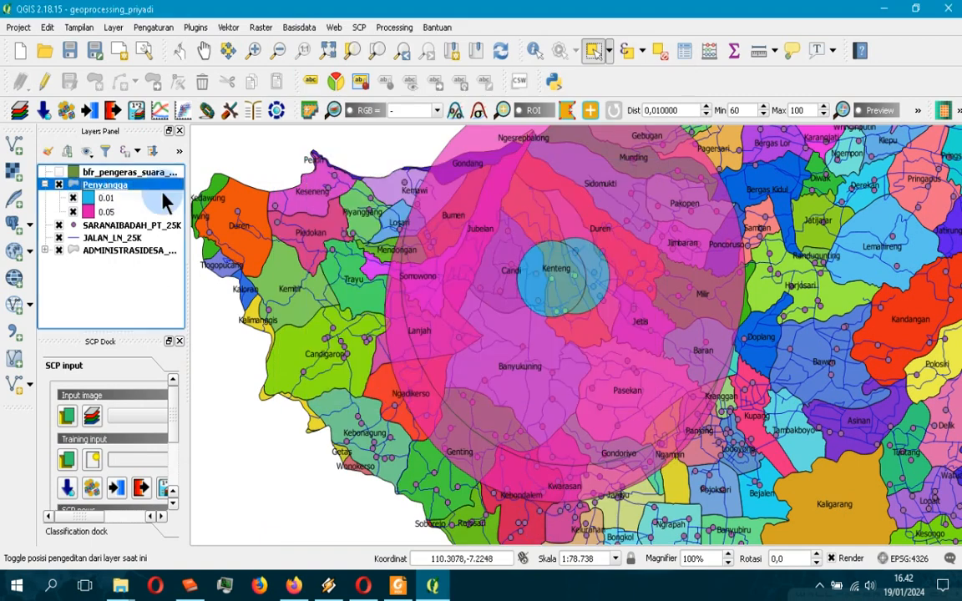
right_click(120, 185)
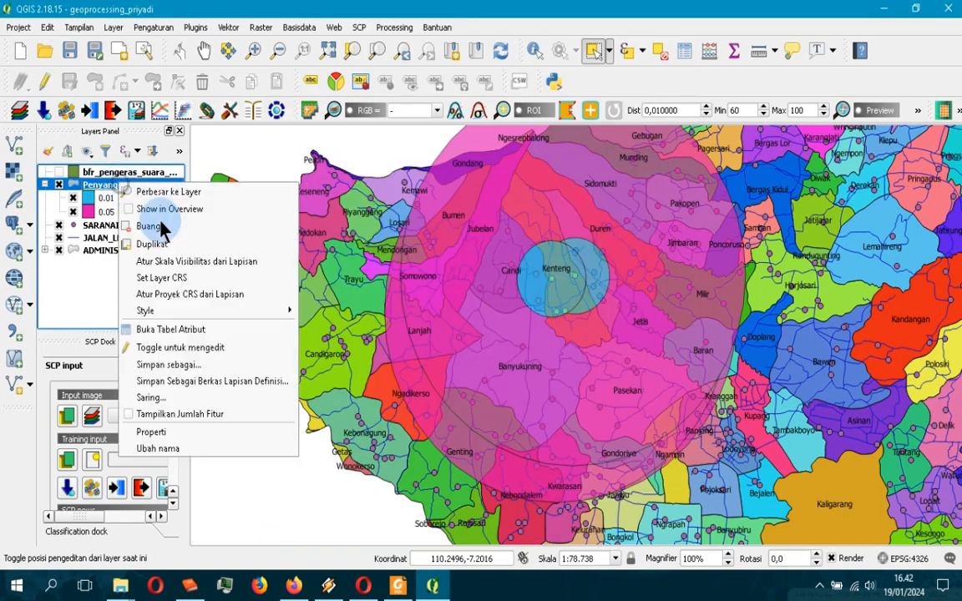
left_click(200, 365)
left_click(665, 101)
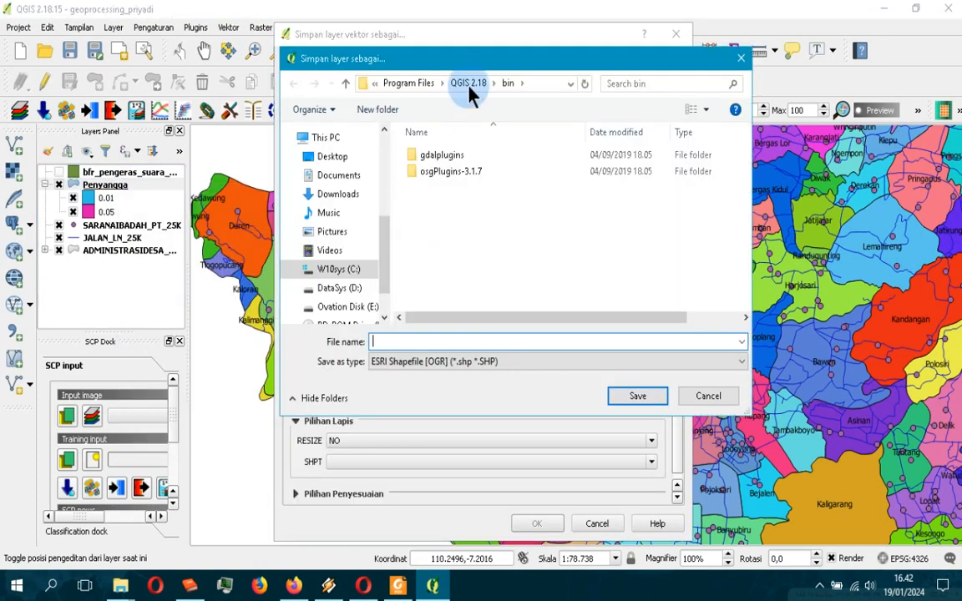
left_click(493, 340)
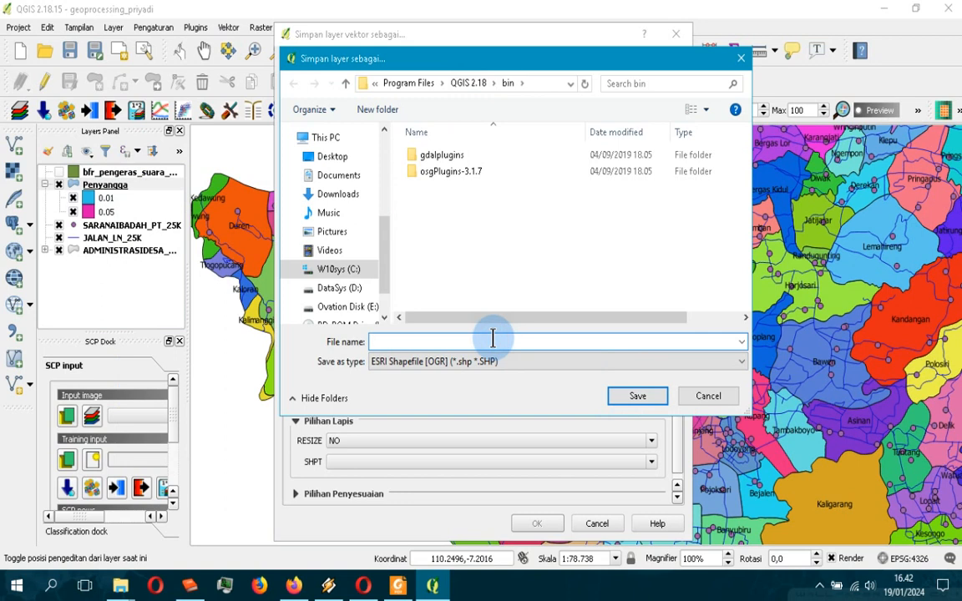
type("bfr_var_pengeras_kenteng")
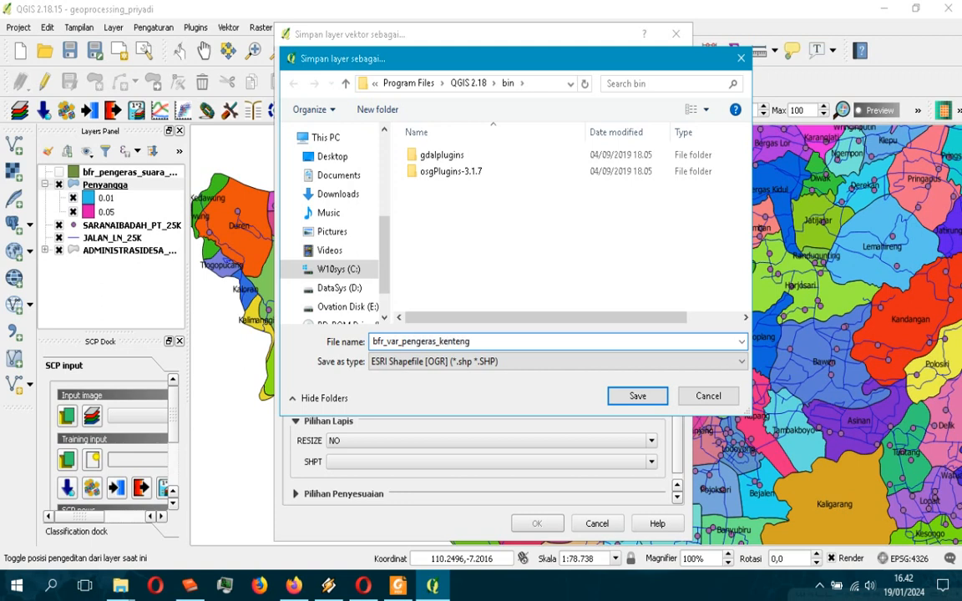
key("Return")
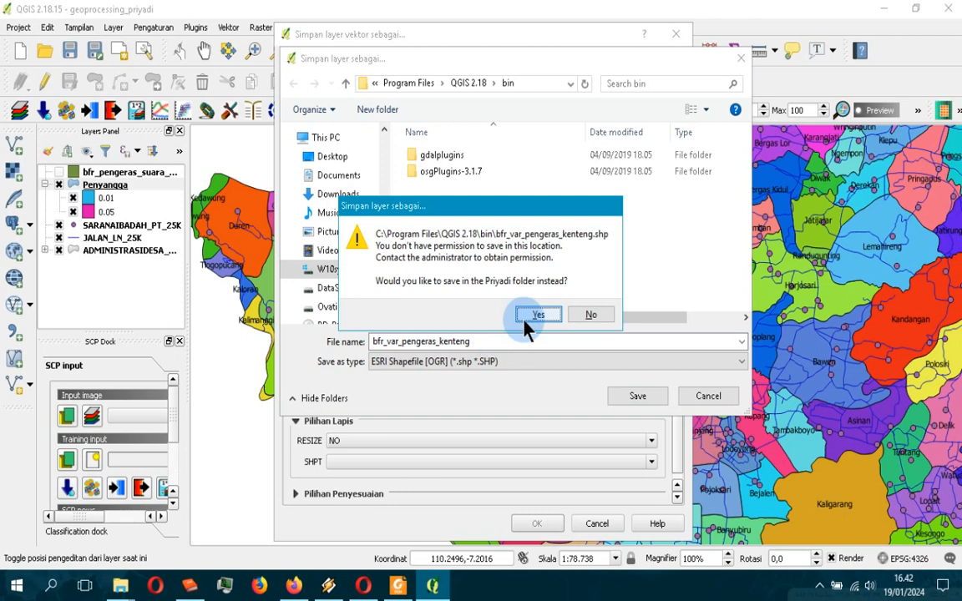
left_click(585, 316)
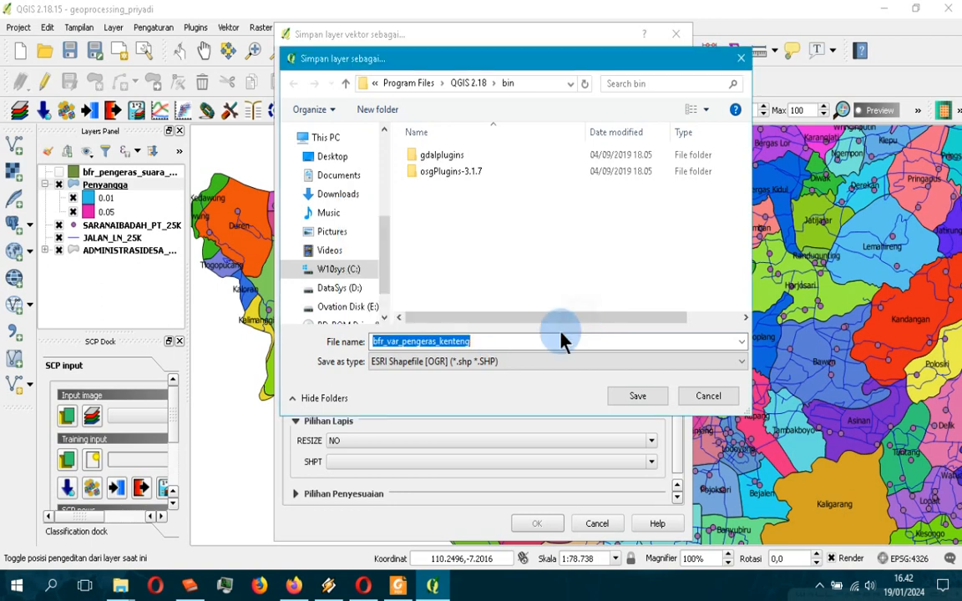
Choose the Desktop folder demo geoprocessing qgis as the destination for bfr_var_pengeras_kenteng and complete the export.
left_click(325, 157)
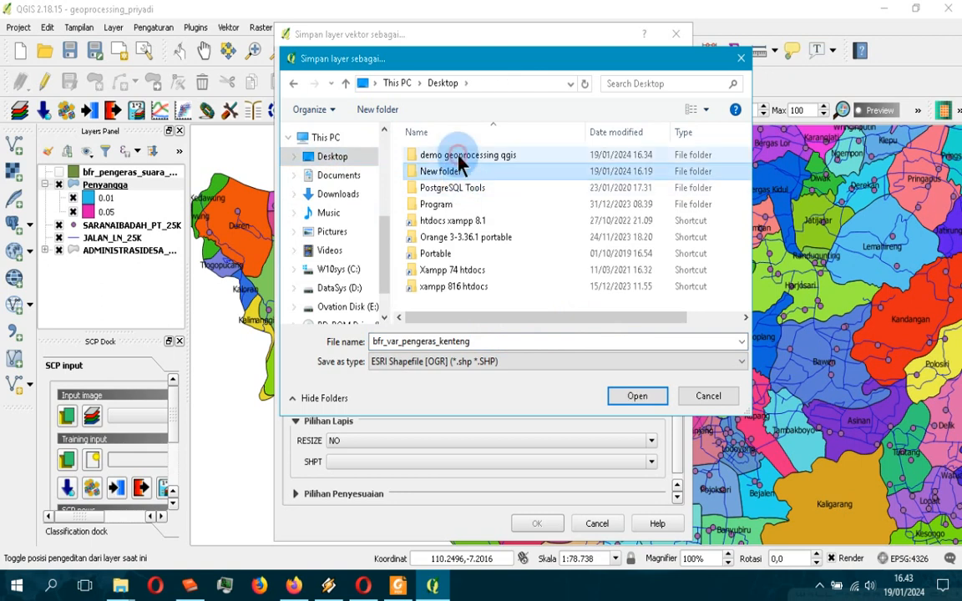
double_click(455, 156)
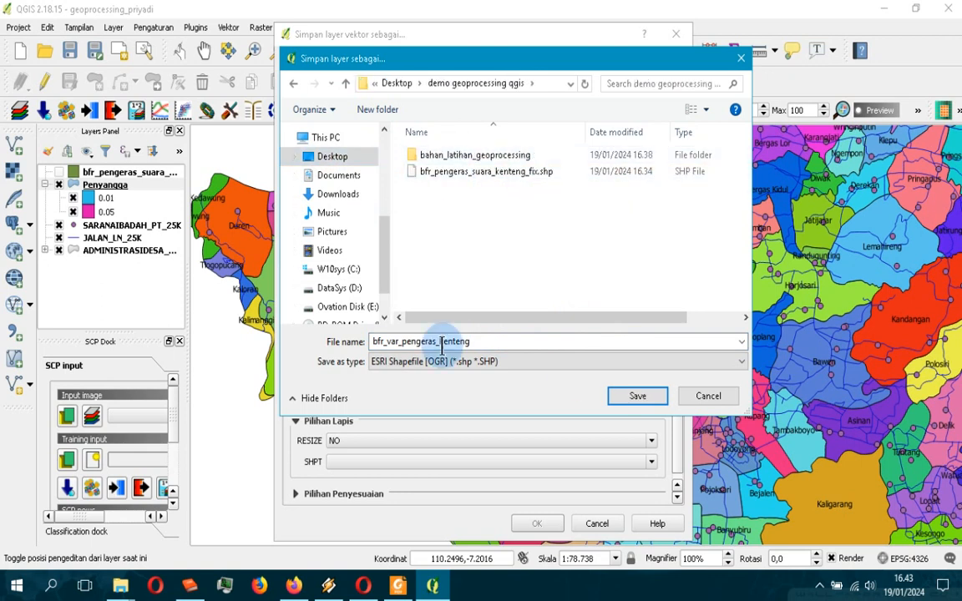
left_click(386, 343)
left_click(529, 207)
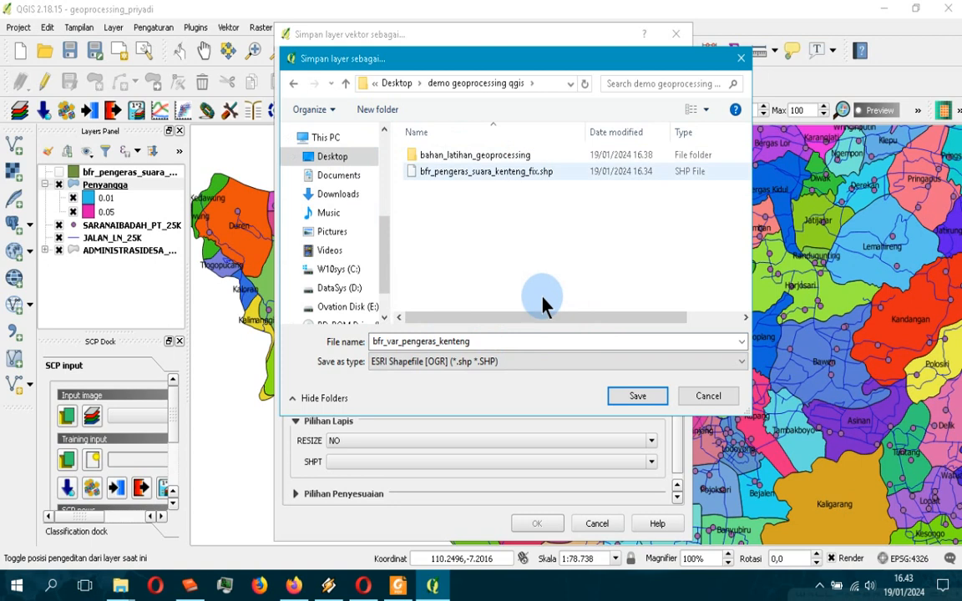
left_click(631, 401)
left_click(542, 523)
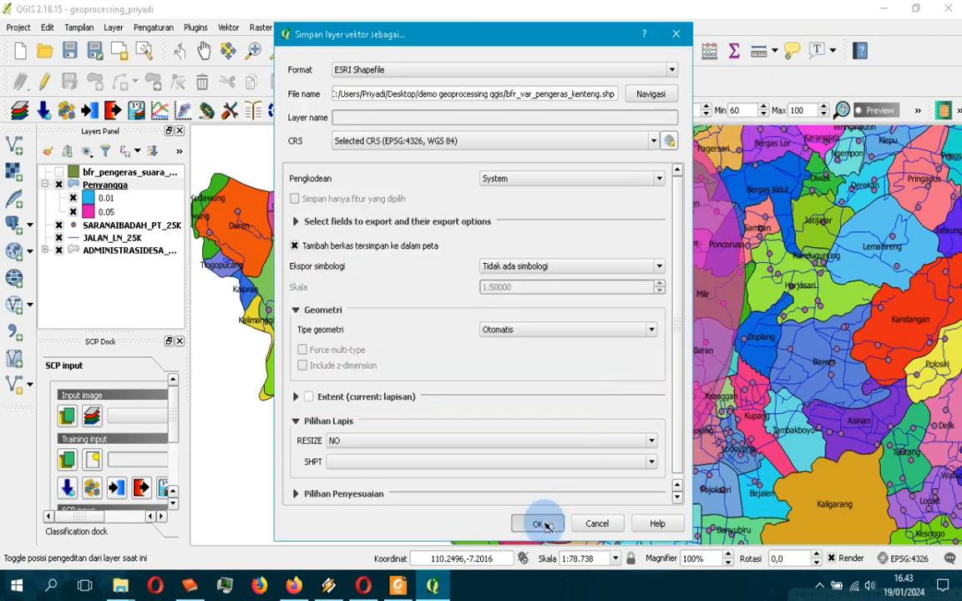
scroll(488, 337, "down", 1)
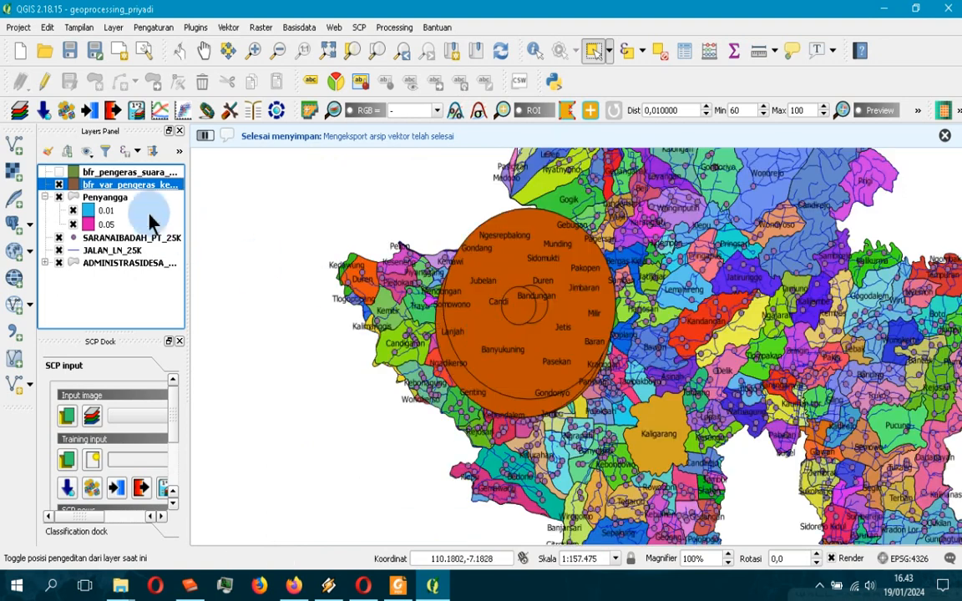
Export the Penyangga layer again as bfr_var_pengeras_kenteng2.shp in the demo geoprocessing qgis folder.
left_click(107, 199)
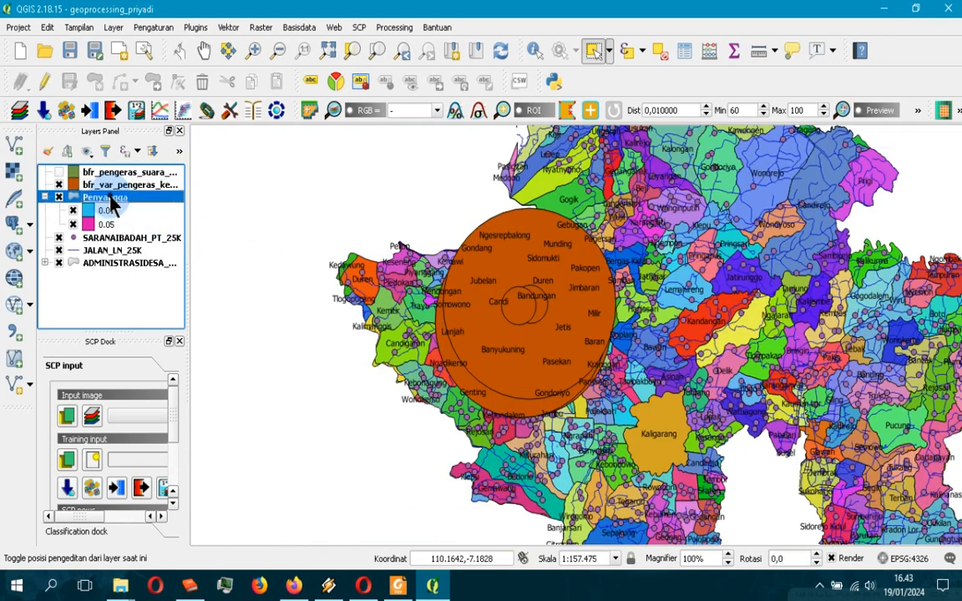
right_click(110, 200)
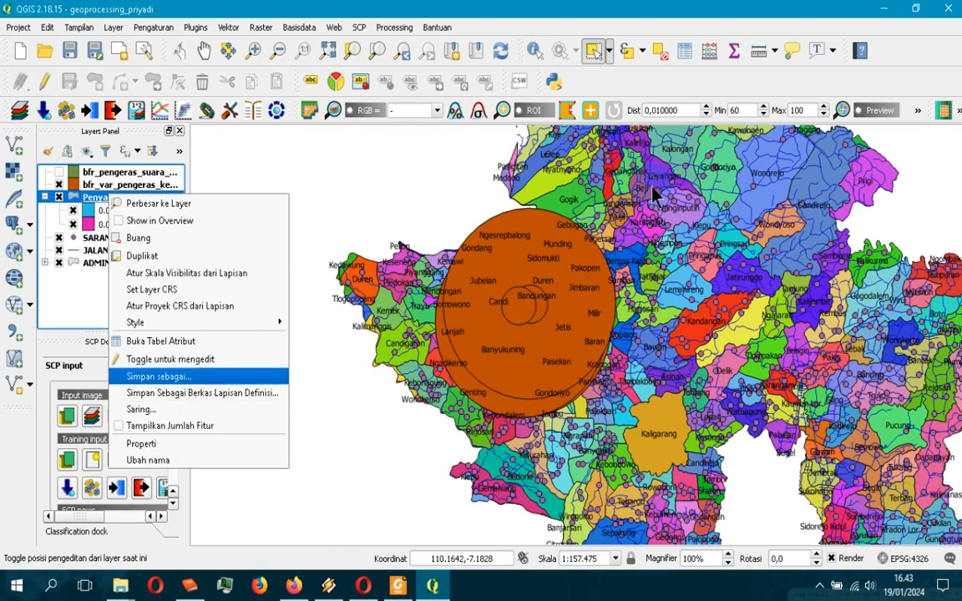
left_click(159, 377)
left_click(649, 93)
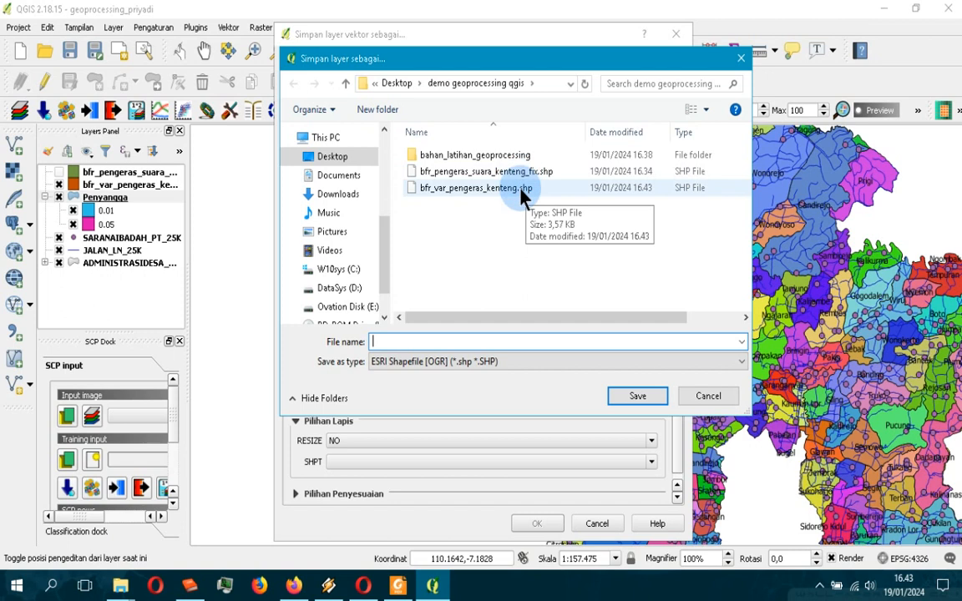
left_click(518, 188)
left_click(469, 342)
double_click(469, 341)
key("End")
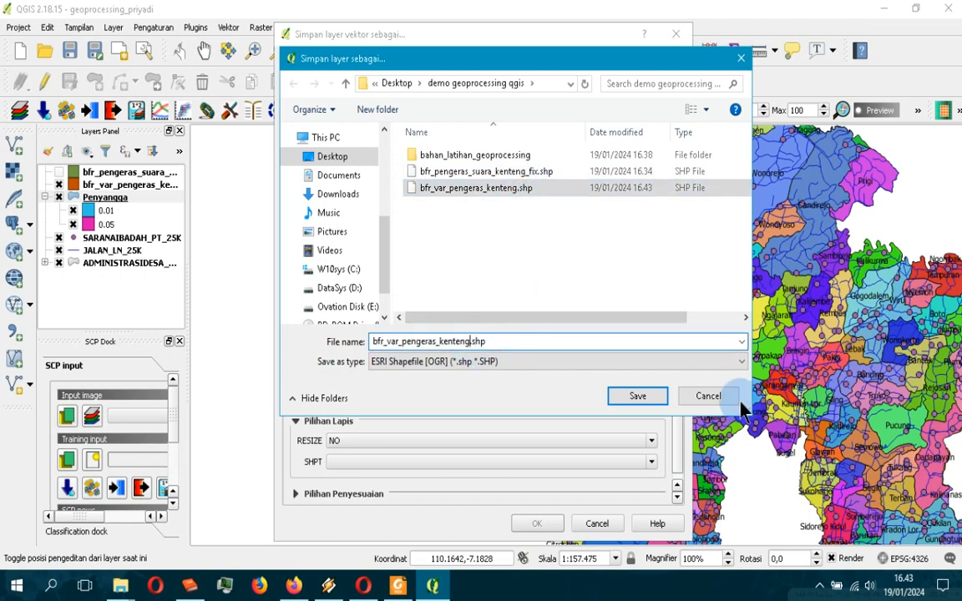
key("Return")
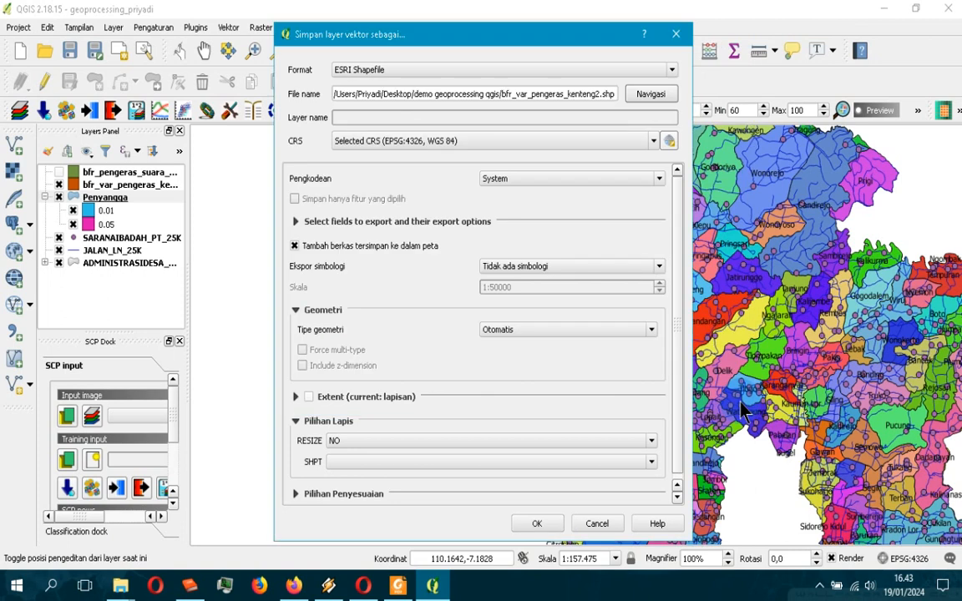
left_click(536, 523)
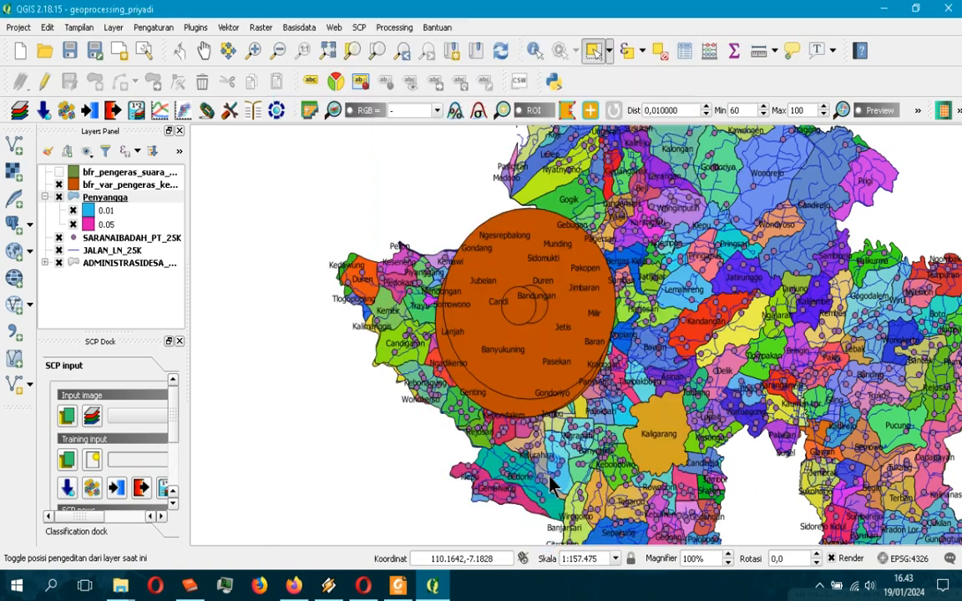
Remove the temporary Penyangga layer from the project.
left_click(115, 212)
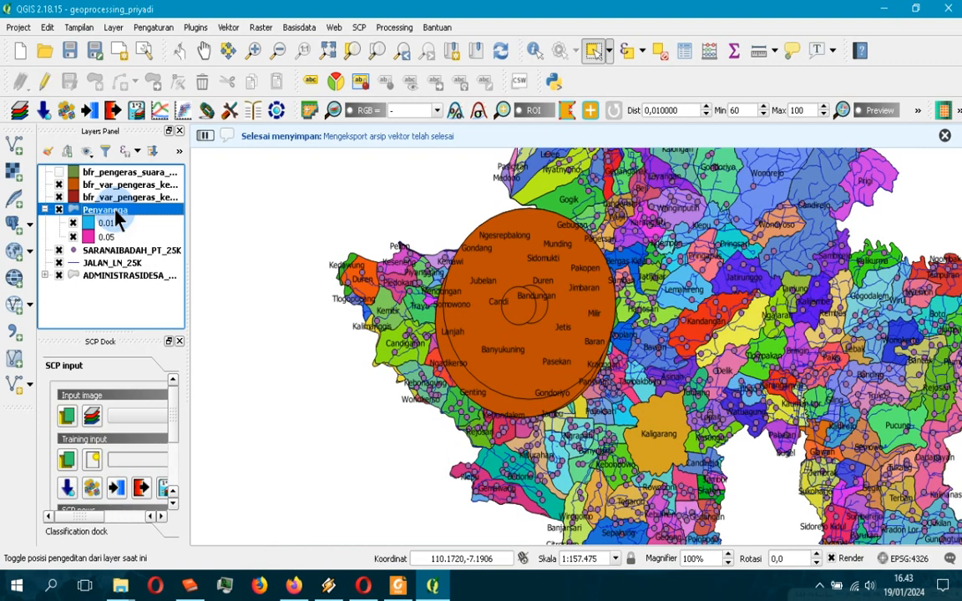
right_click(115, 215)
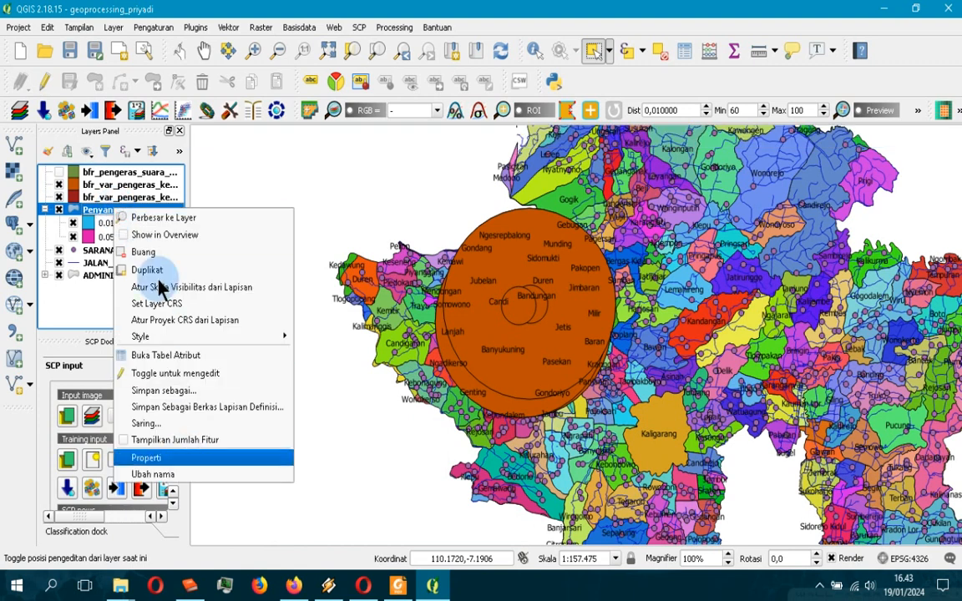
left_click(146, 252)
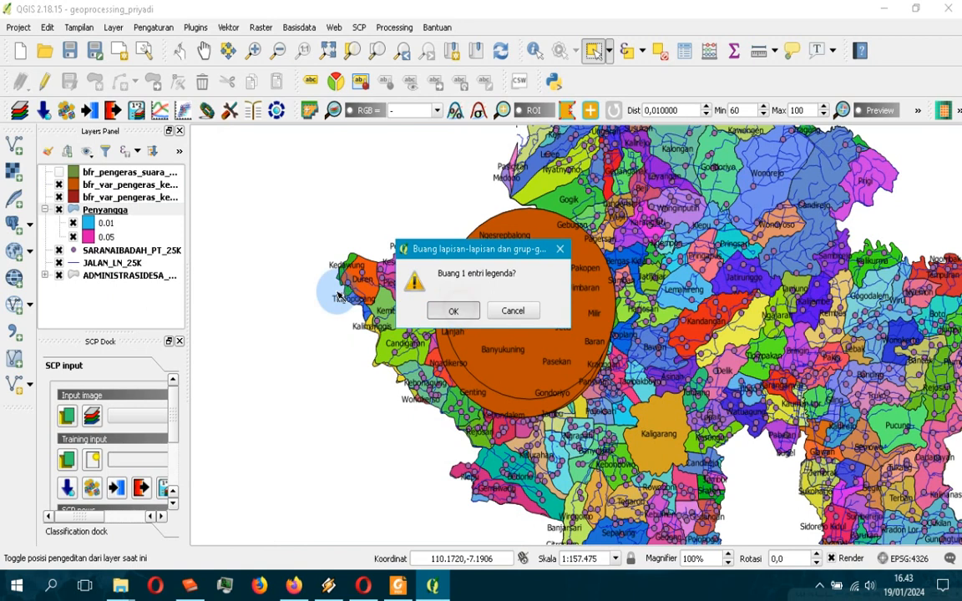
left_click(449, 310)
Enable editing on bfr_var_pengeras_kenteng and delete its two Gereja features from the attribute table.
left_click(134, 188)
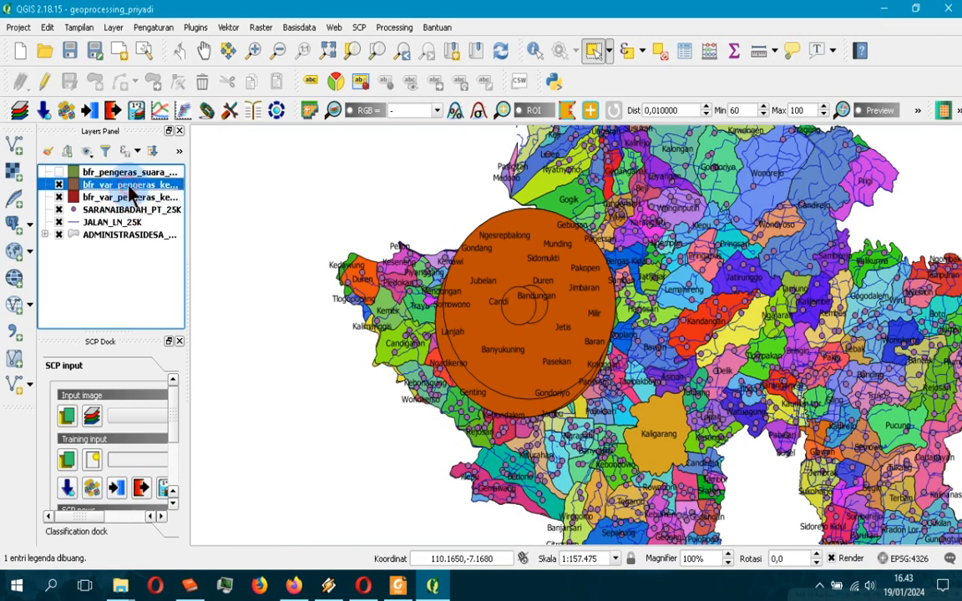
right_click(129, 190)
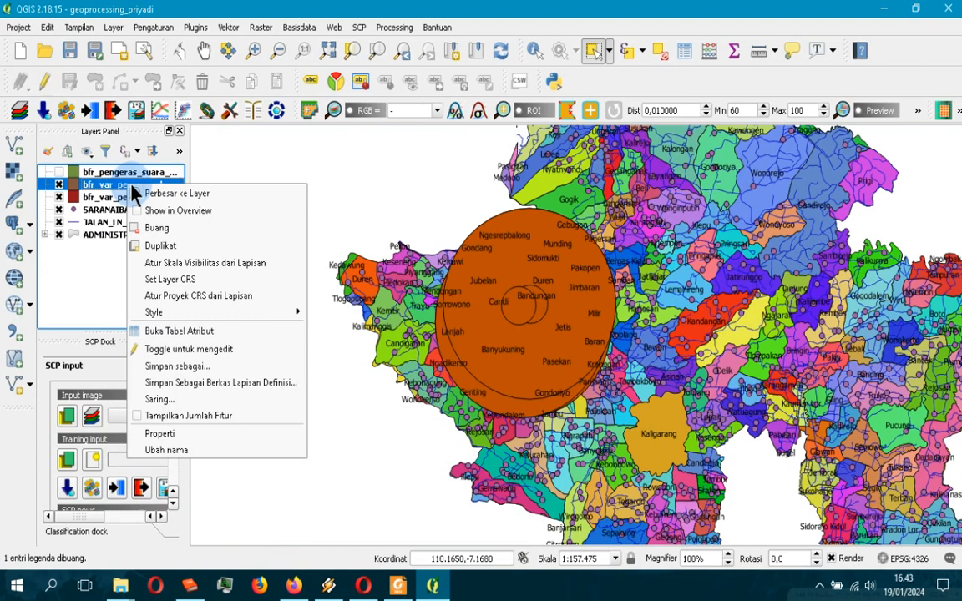
left_click(173, 329)
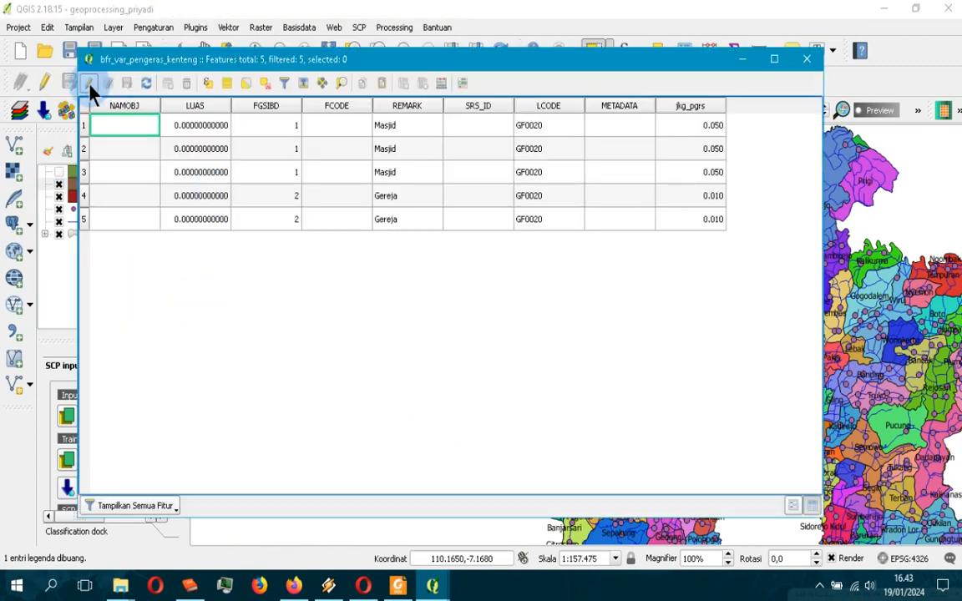
left_click(89, 84)
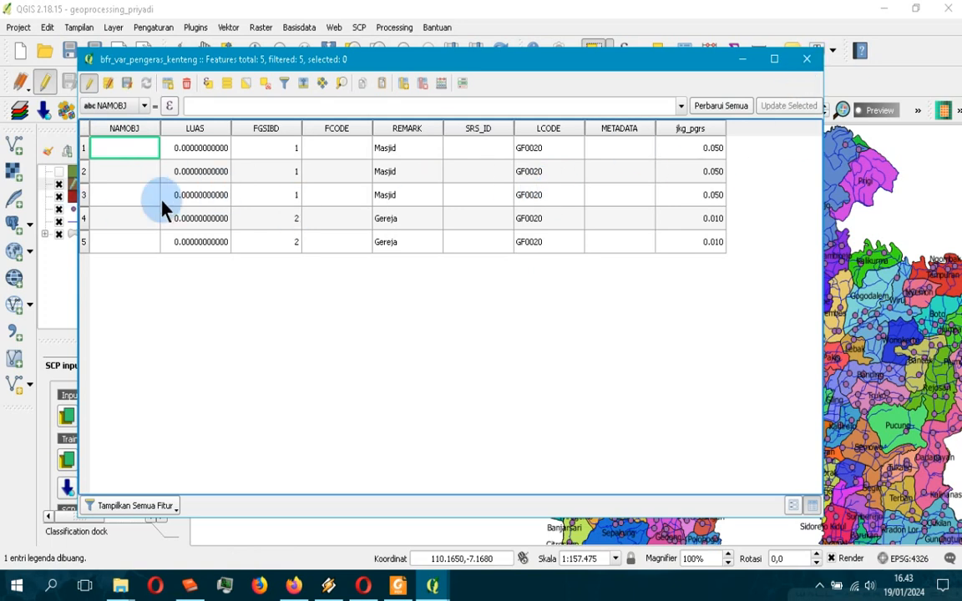
left_click(84, 218)
left_click(87, 243, "shift")
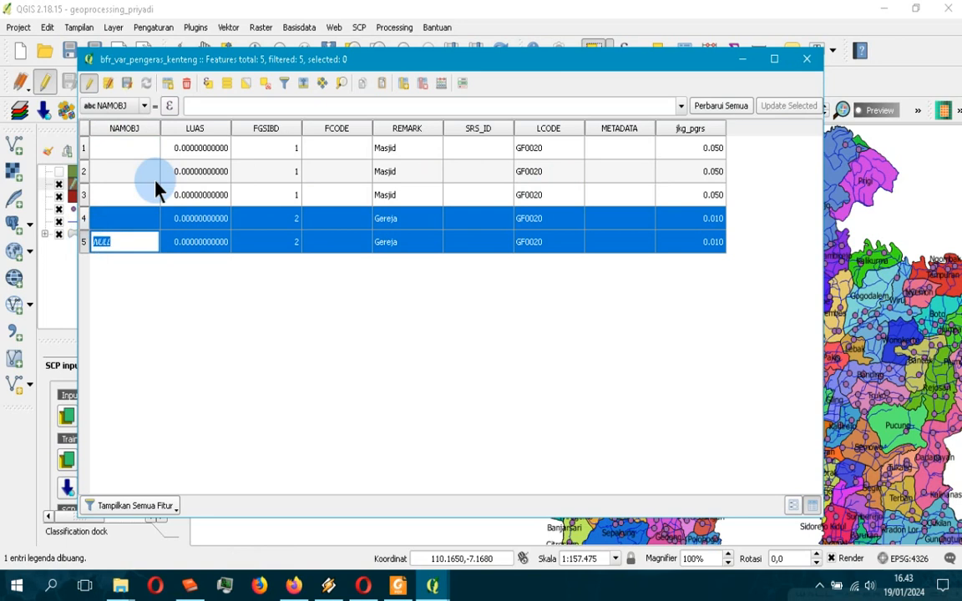
left_click(186, 84)
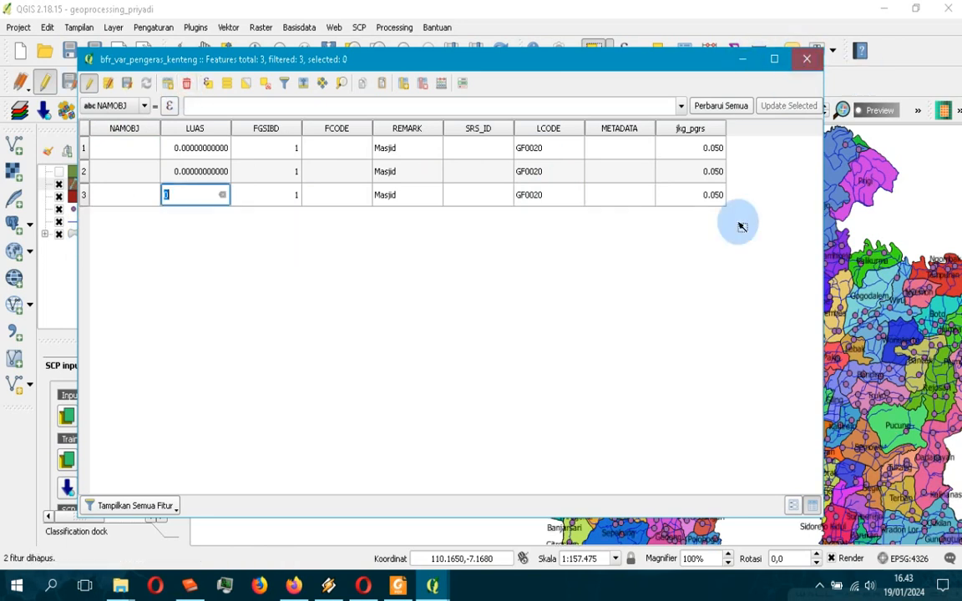
left_click(805, 59)
Delete the second and third Masjid features from the bfr_var_pengeras_kenteng attribute table and save the layer edits.
scroll(536, 345, "up", 1)
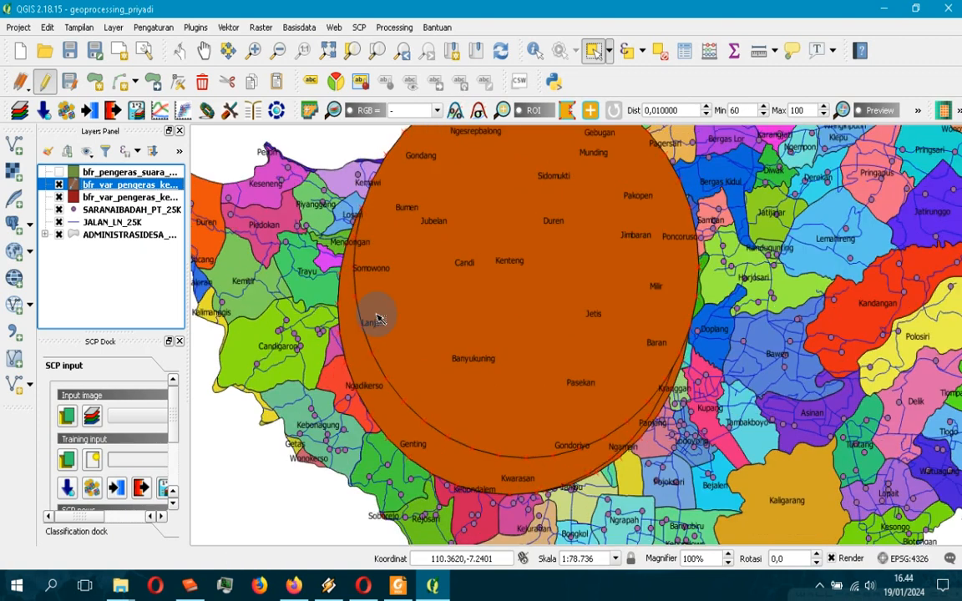
right_click(118, 184)
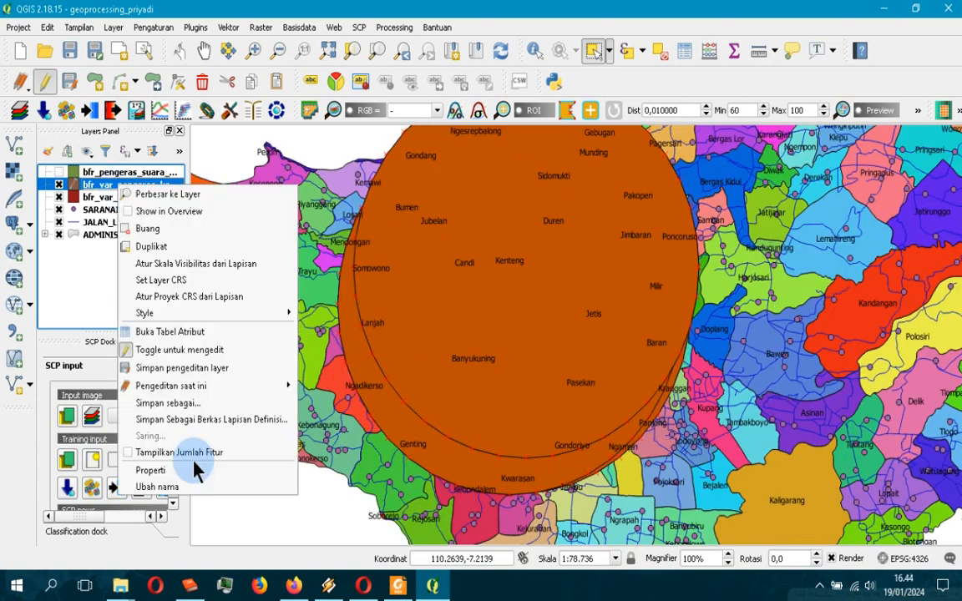
left_click(175, 334)
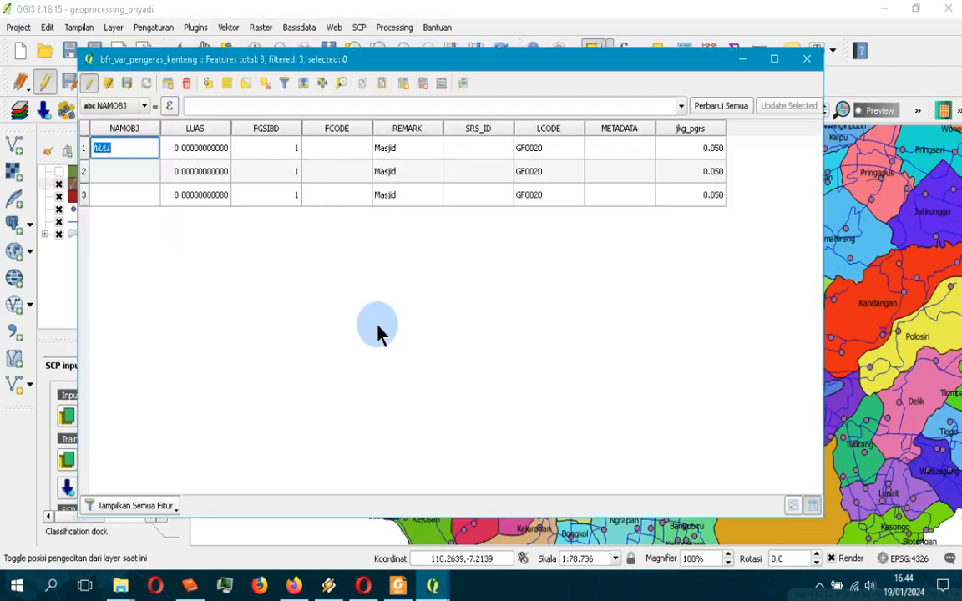
left_click(85, 171)
left_click(87, 195, "shift")
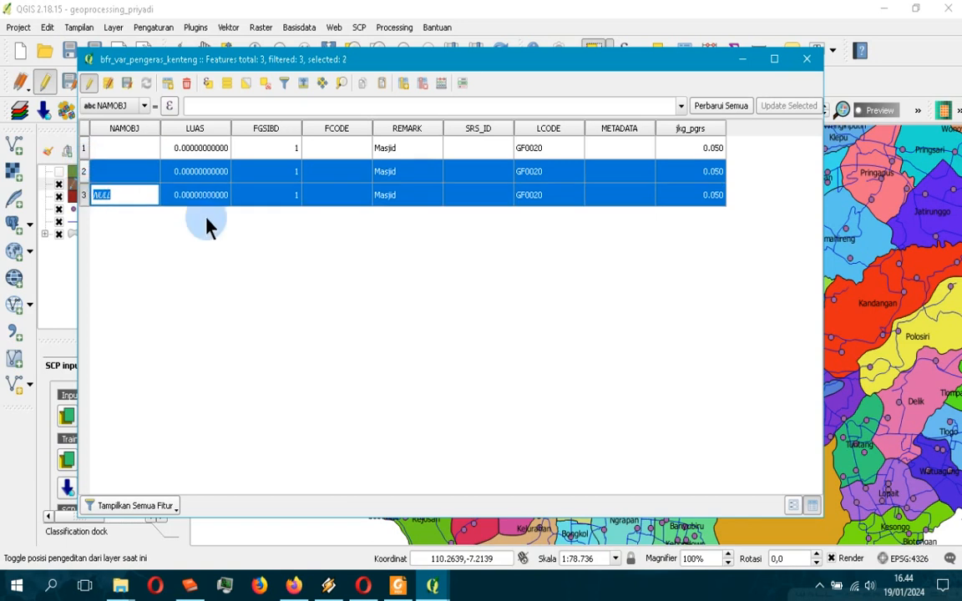
left_click(186, 84)
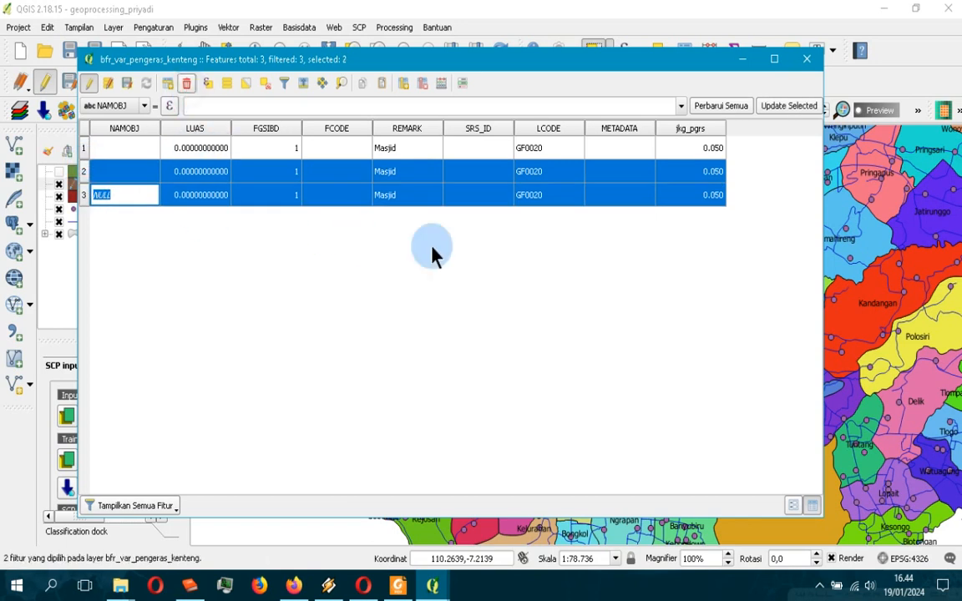
left_click(453, 292)
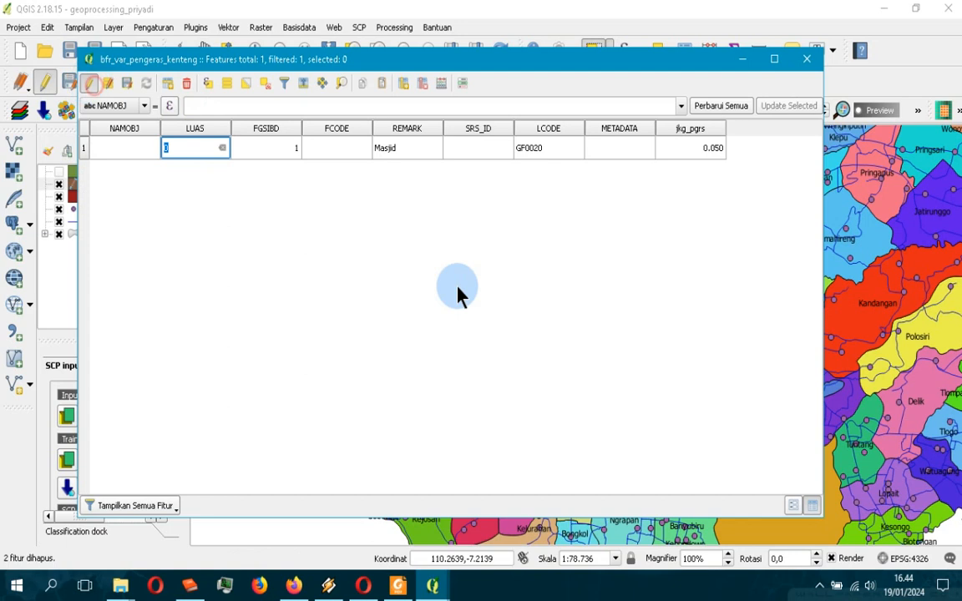
left_click(89, 84)
left_click(416, 299)
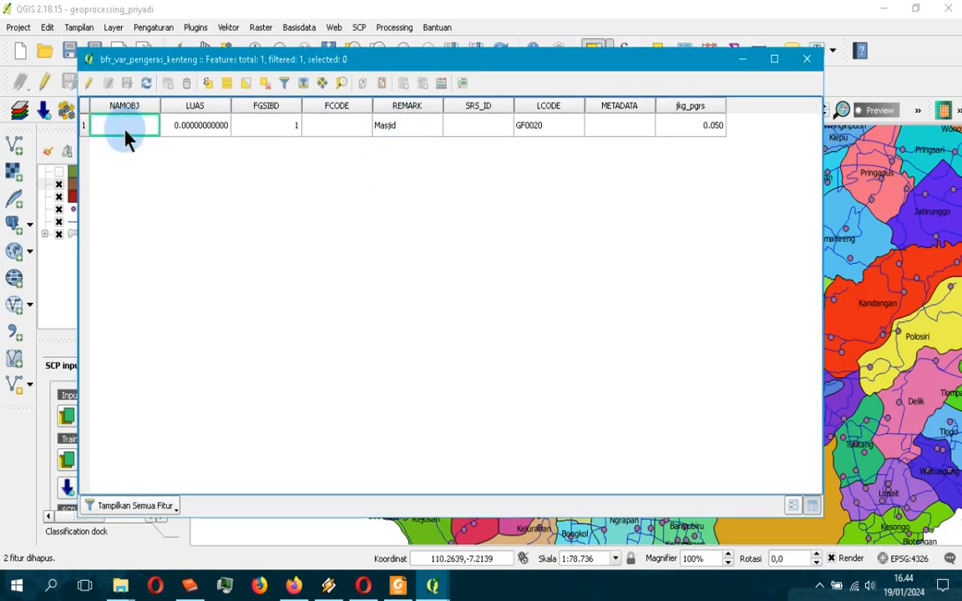
left_click(86, 83)
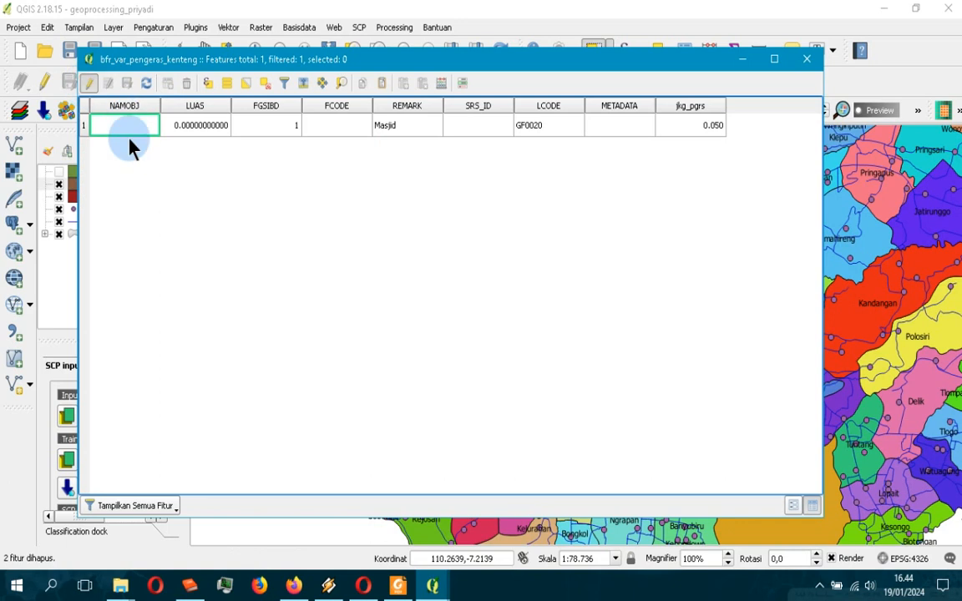
Set NAMOBJ to masjid1 for the remaining Masjid feature of bfr_var_pengeras_kenteng, then save the edits and end editing.
double_click(128, 148)
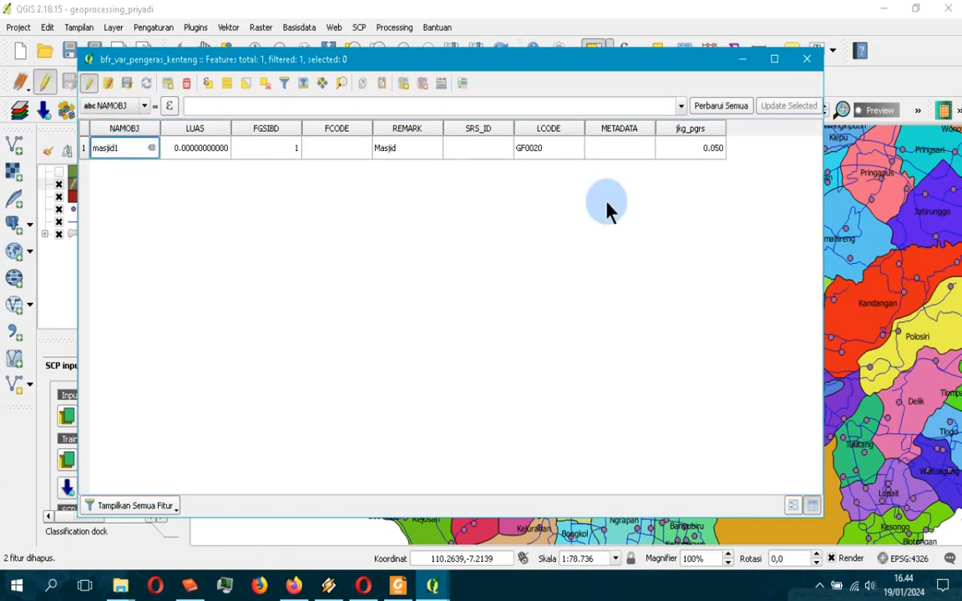
left_click(805, 60)
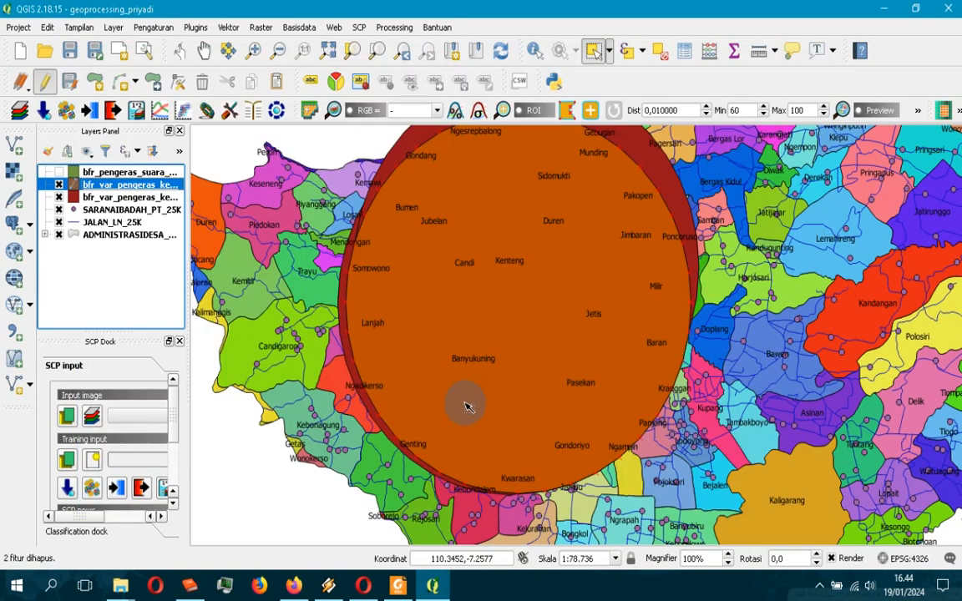
key("ctrl+s")
left_click(58, 184)
left_click(58, 184)
left_click(58, 184)
left_click(59, 184)
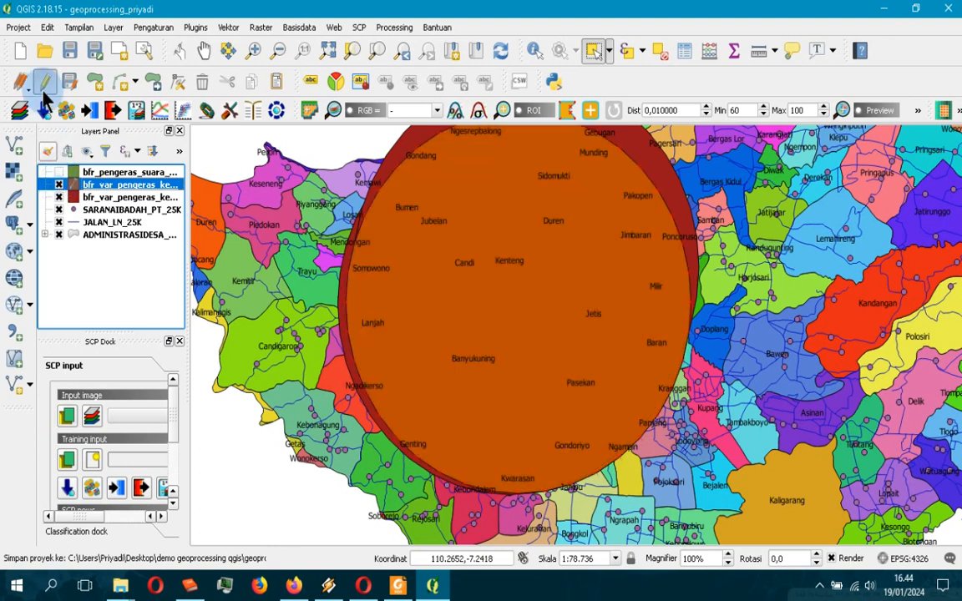
left_click(414, 301)
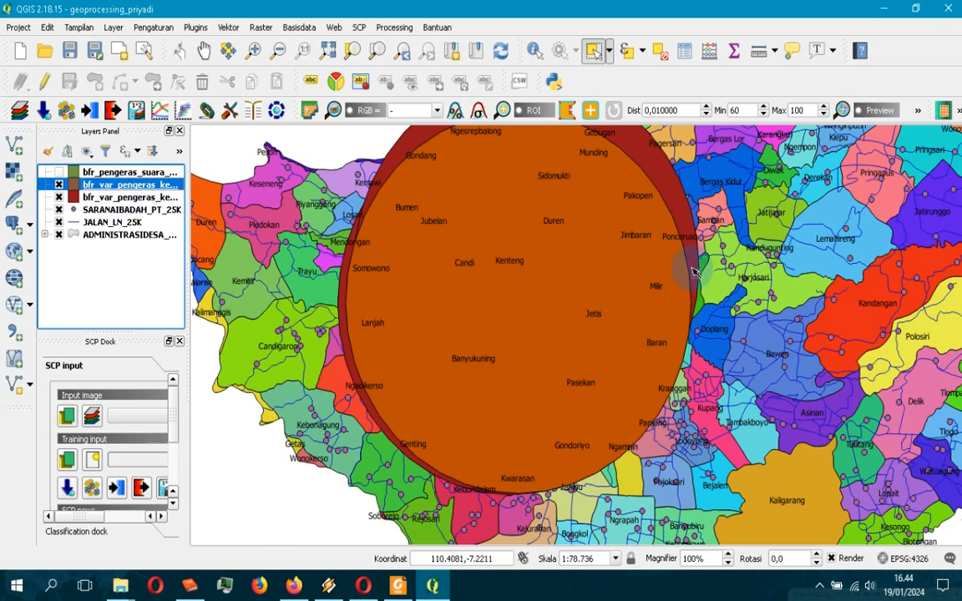
Enable editing on bfr_var_pengeras_kenteng2 and delete its two Gereja features from the attribute table.
scroll(709, 242, "down", 1)
scroll(720, 241, "up", 1)
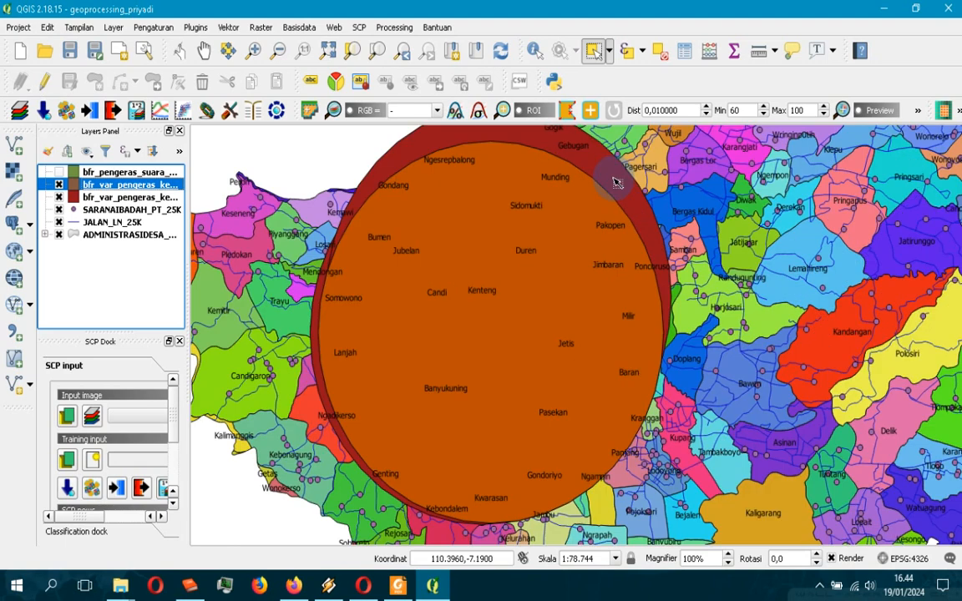
left_click(124, 197)
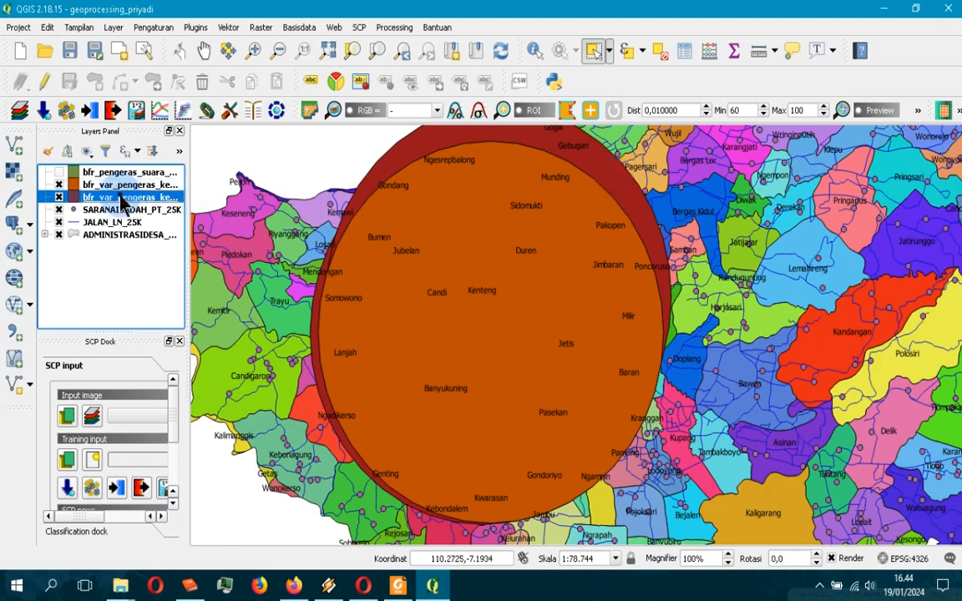
right_click(121, 197)
left_click(175, 340)
left_click_drag(822, 198, 461, 224)
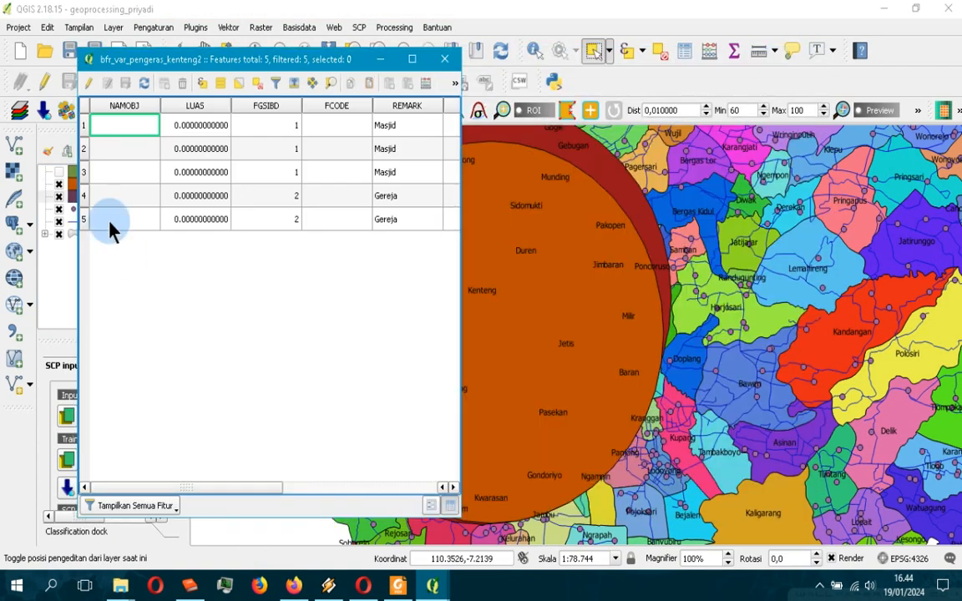
left_click_drag(84, 195, 86, 217)
left_click(87, 83)
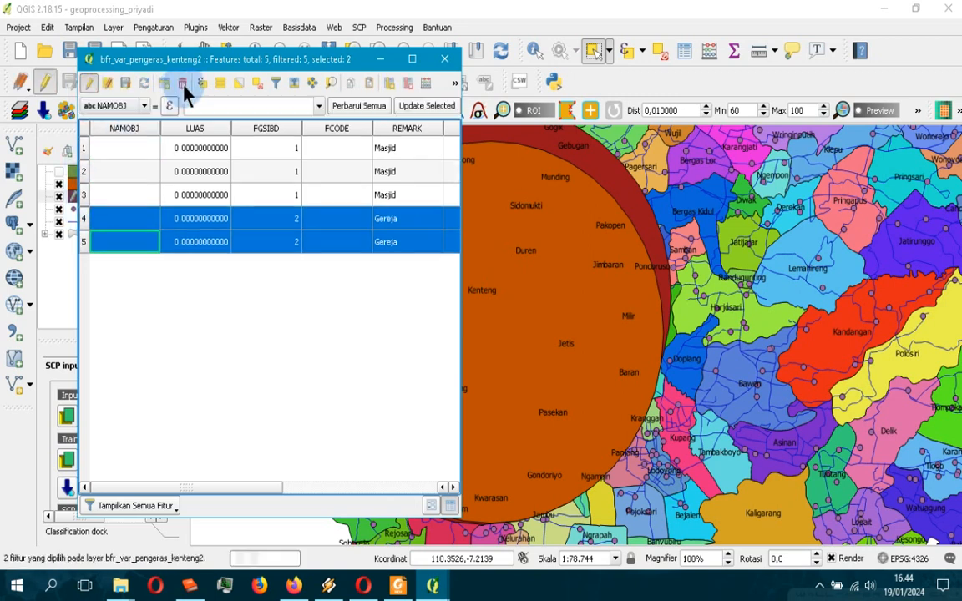
key("Delete")
left_click(122, 197)
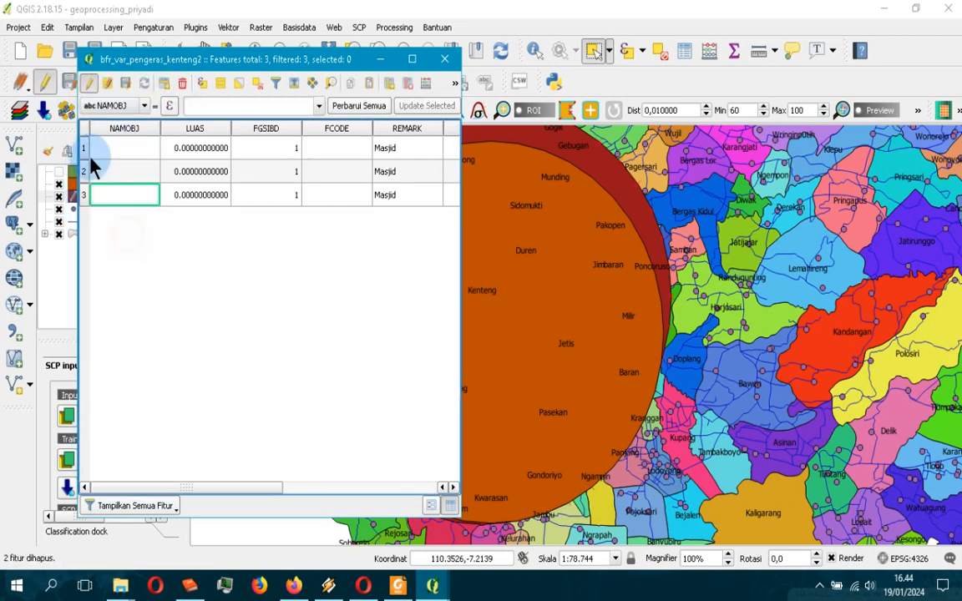
Delete the first two of the three Masjid features from the bfr_var_pengeras_kenteng2 attribute table.
left_click(82, 148)
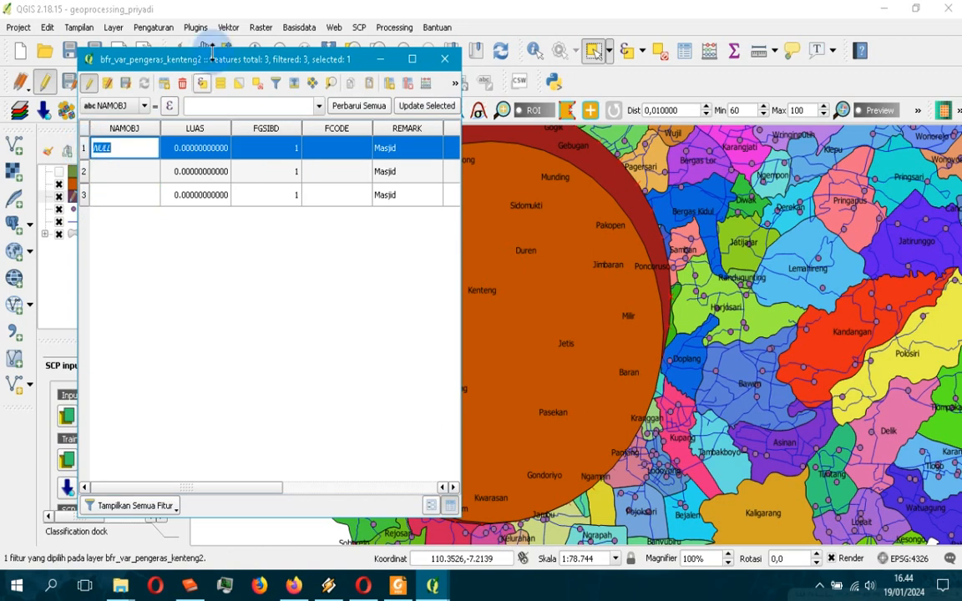
left_click_drag(215, 60, 637, 38)
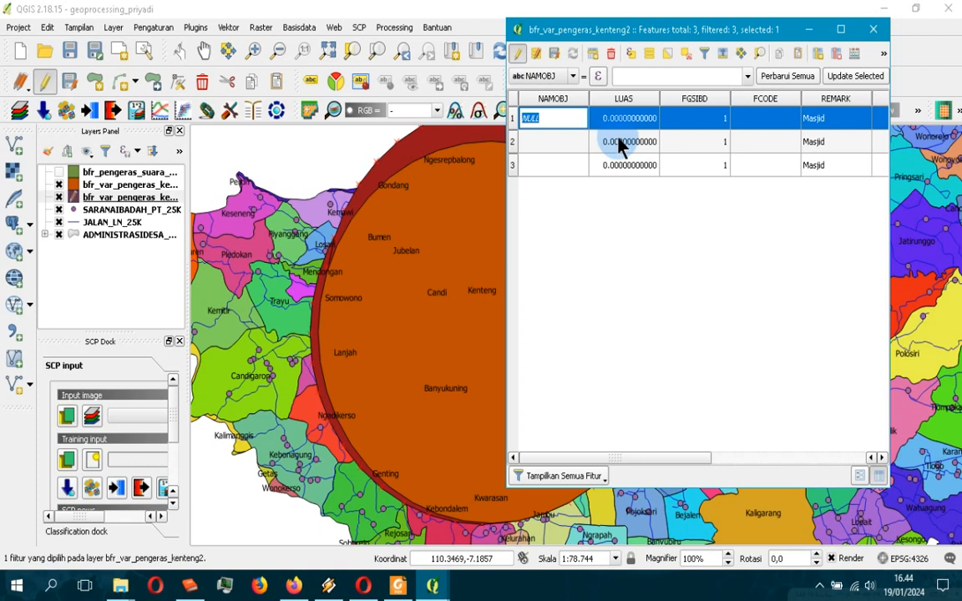
left_click(612, 55)
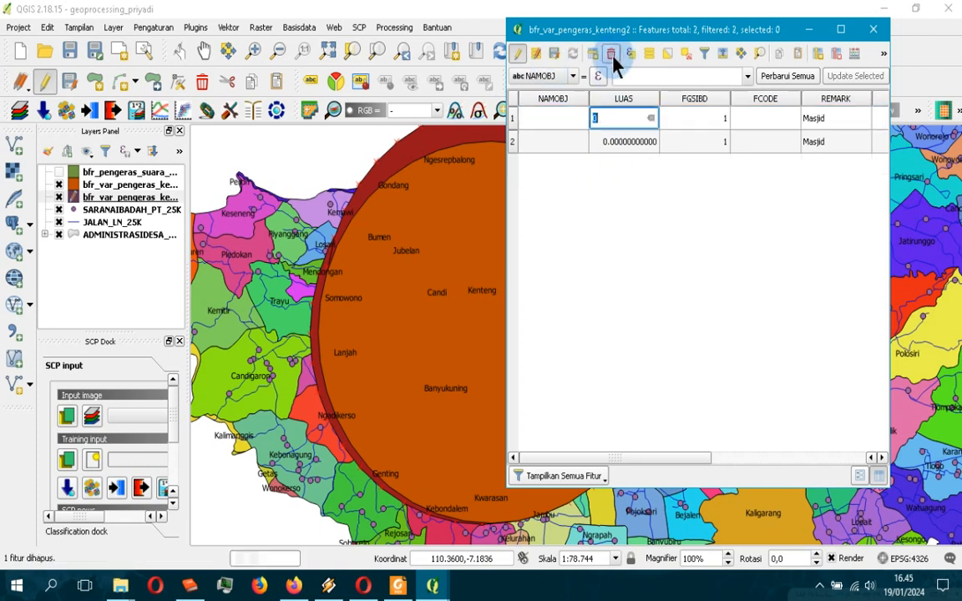
left_click(512, 118)
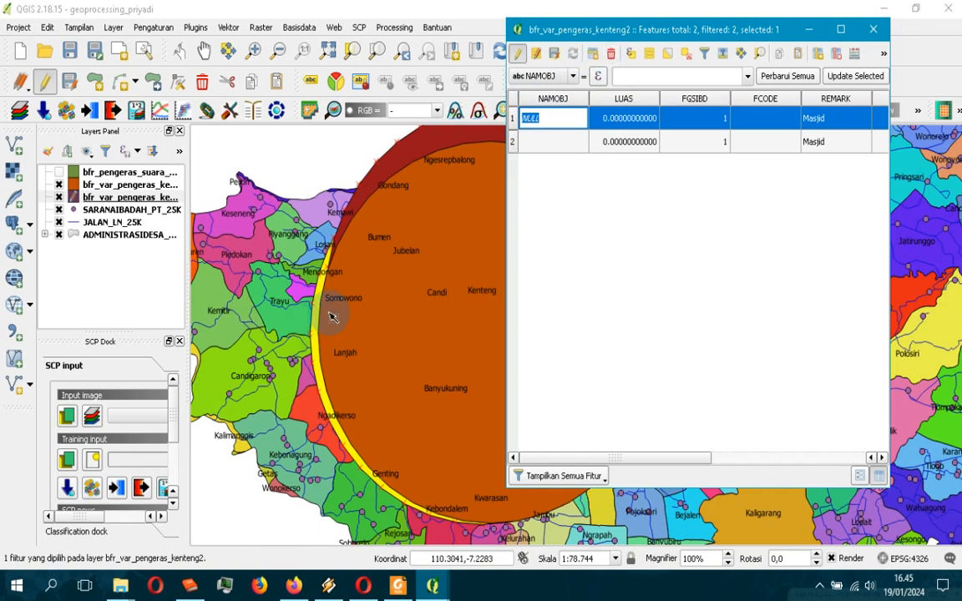
left_click(612, 55)
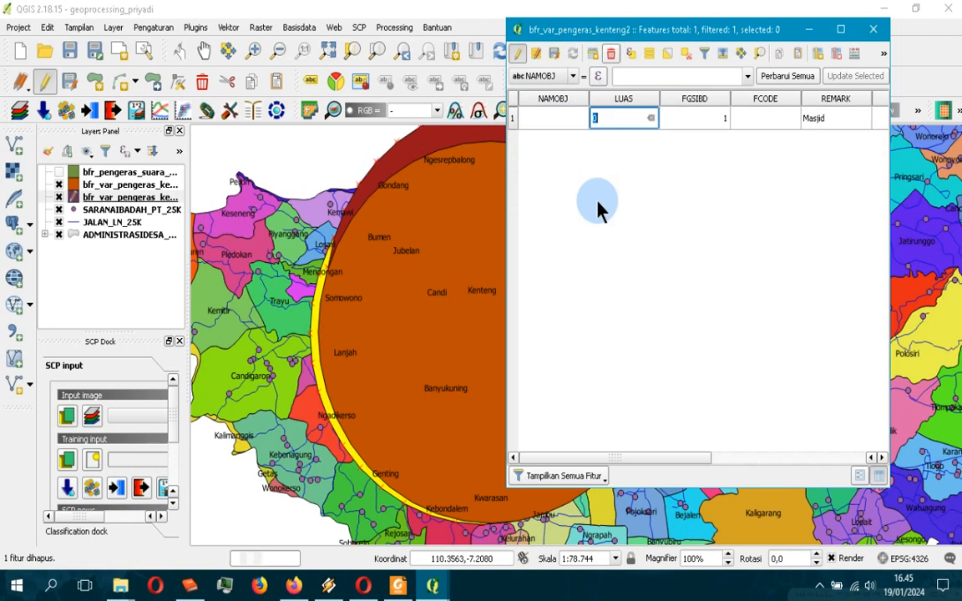
Set NAMOBJ to masjid2 for the remaining bfr_var_pengeras_kenteng2 feature, save the edits and close the attribute table.
double_click(550, 119)
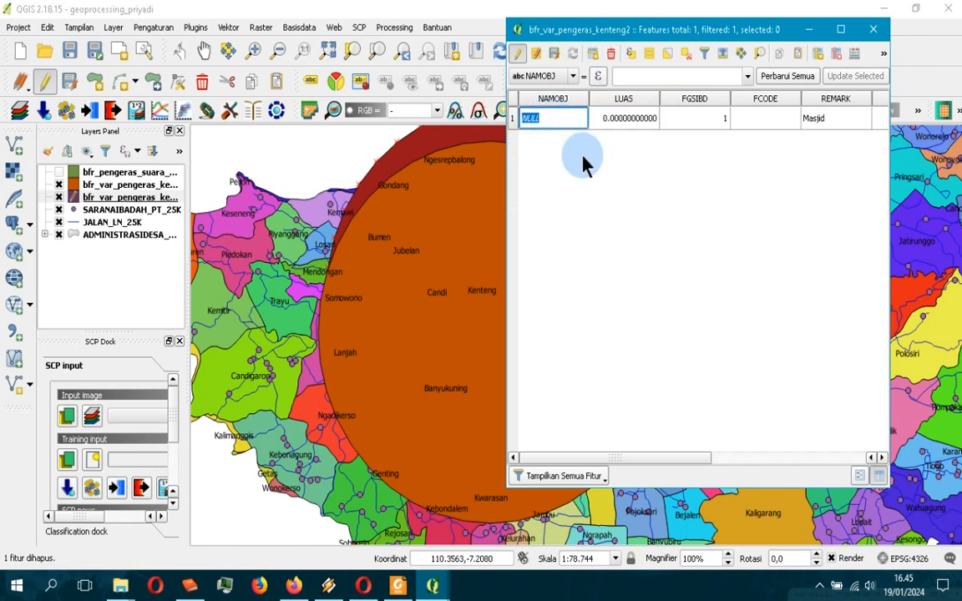
type("masjid2")
left_click(640, 238)
left_click(518, 52)
left_click(432, 299)
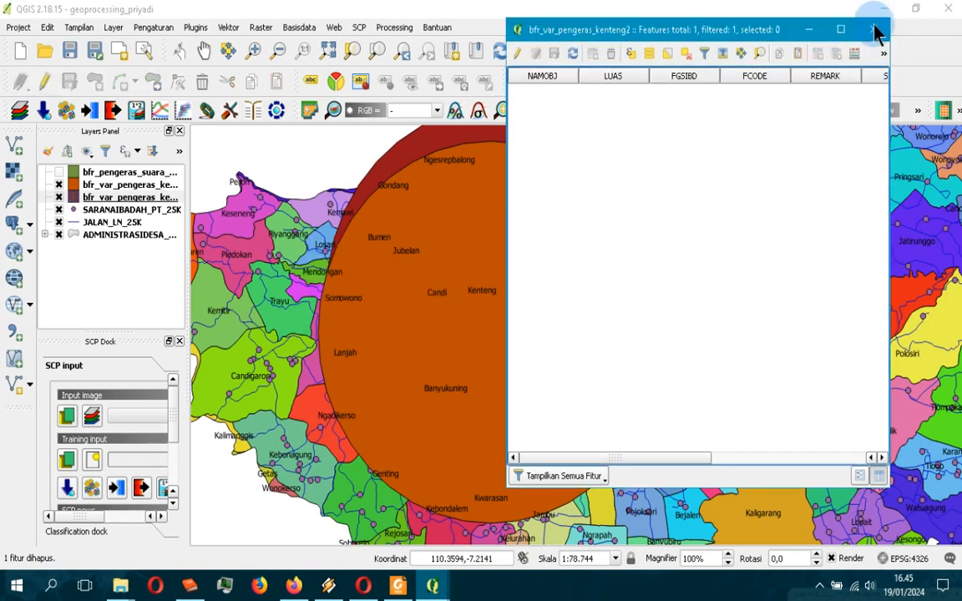
left_click(873, 30)
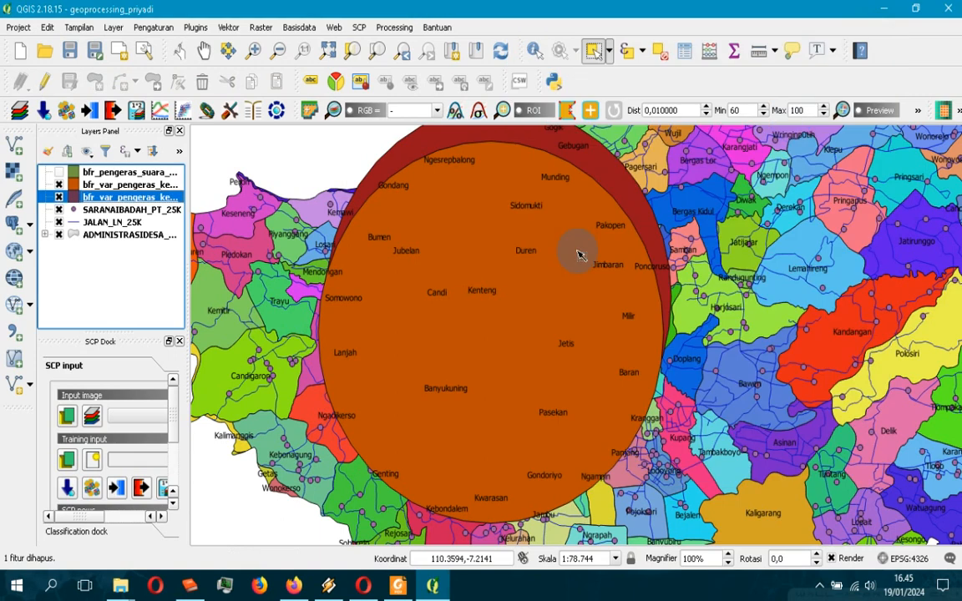
Compare the extents of the two Kenteng variable buffers by switching each layer's visibility off and on.
scroll(580, 255, "down", 1)
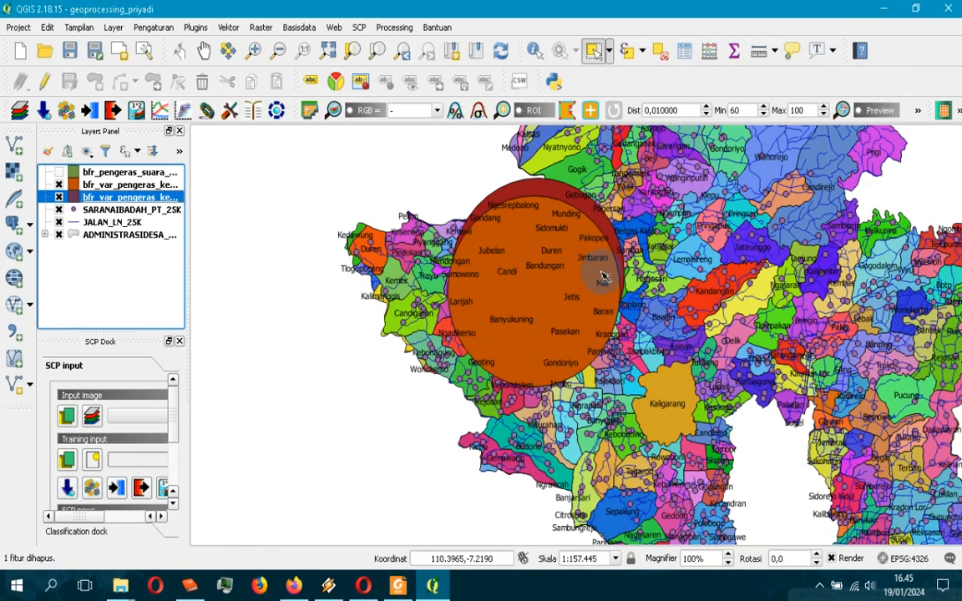
scroll(603, 278, "up", 1)
left_click(58, 185)
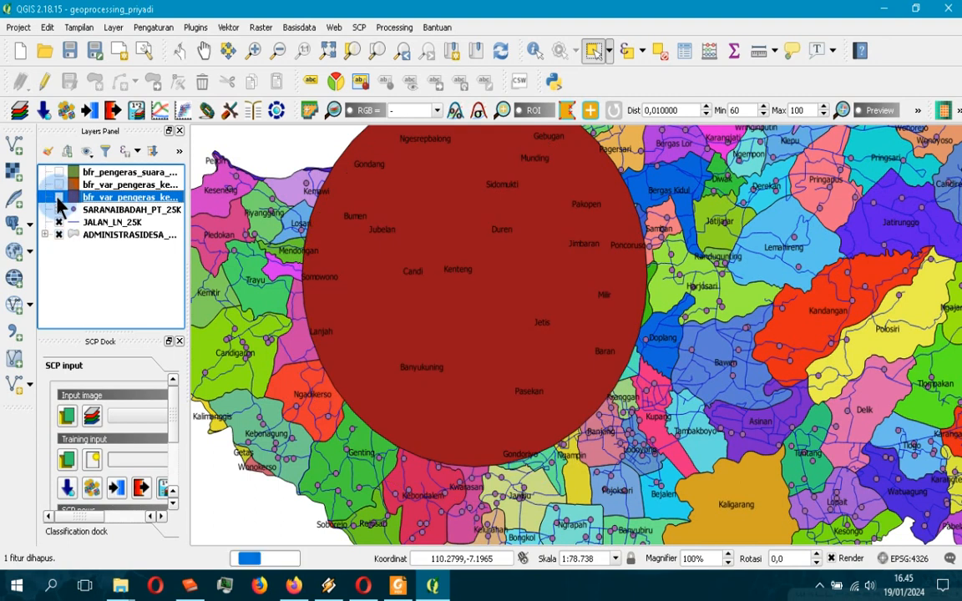
left_click(57, 197)
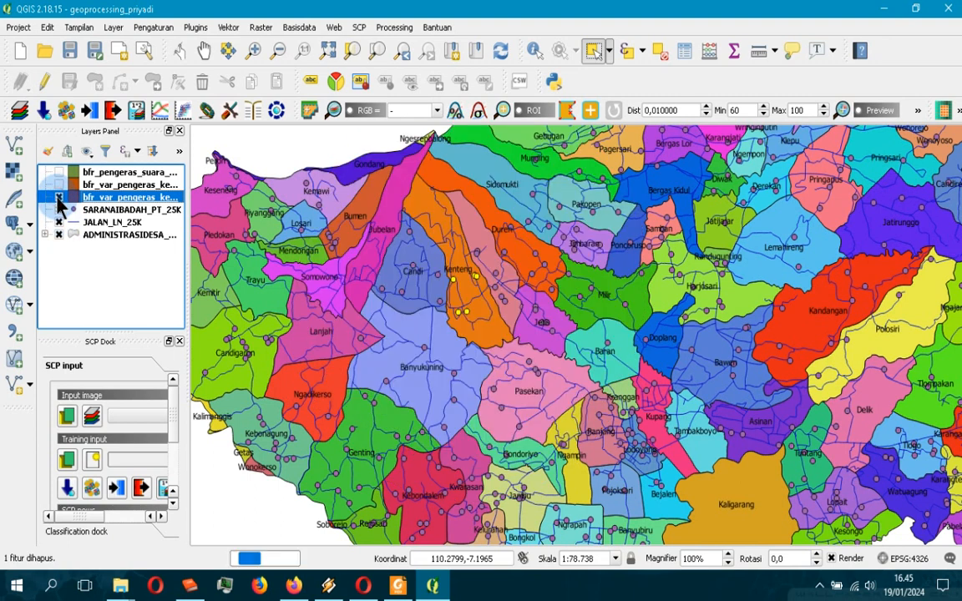
left_click(58, 197)
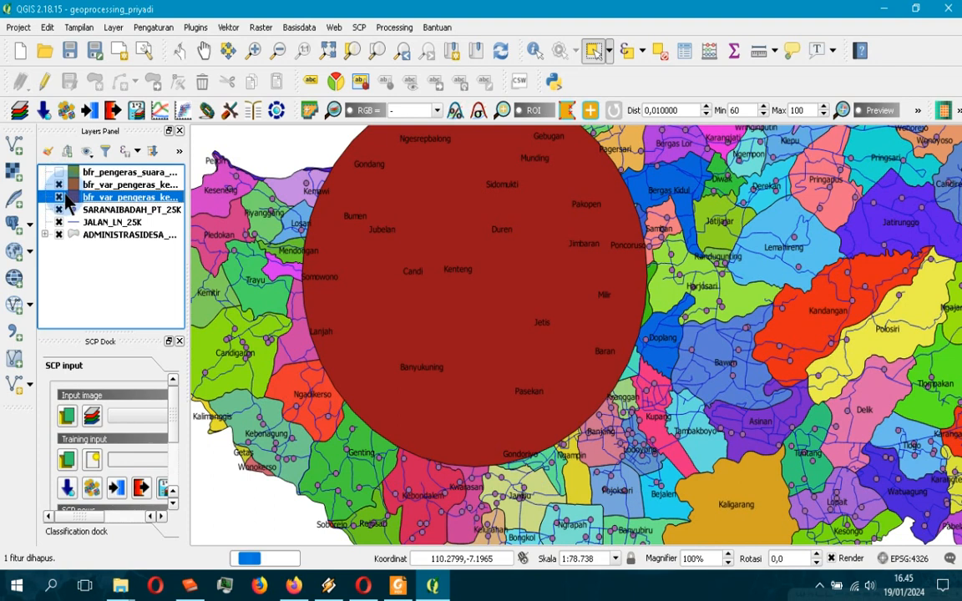
left_click(58, 184)
Hide both Kenteng variable buffer layers and clear the feature selection in SARANAIBADAH_PT_25K.
left_click(99, 212)
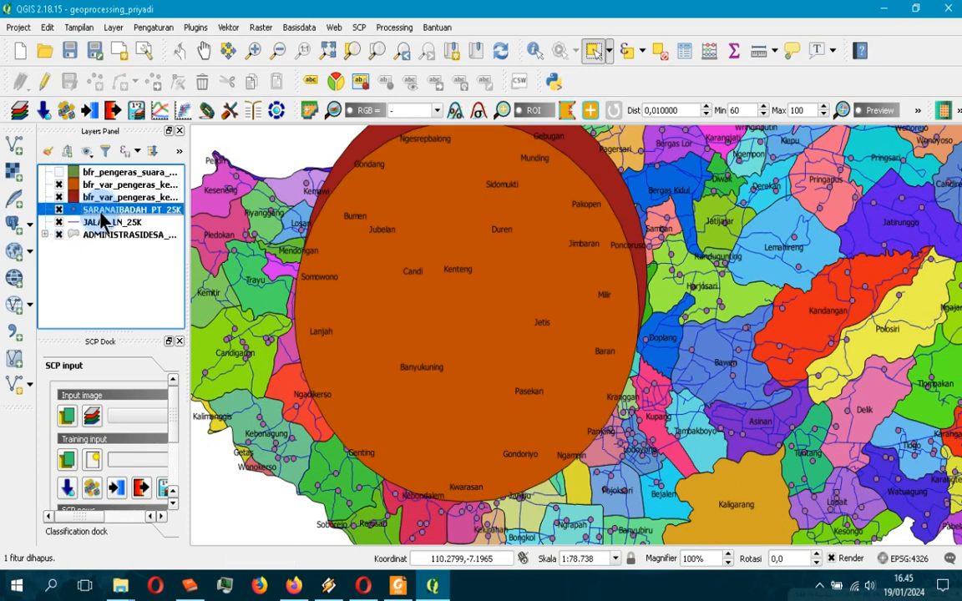
left_click(58, 184)
left_click(59, 197)
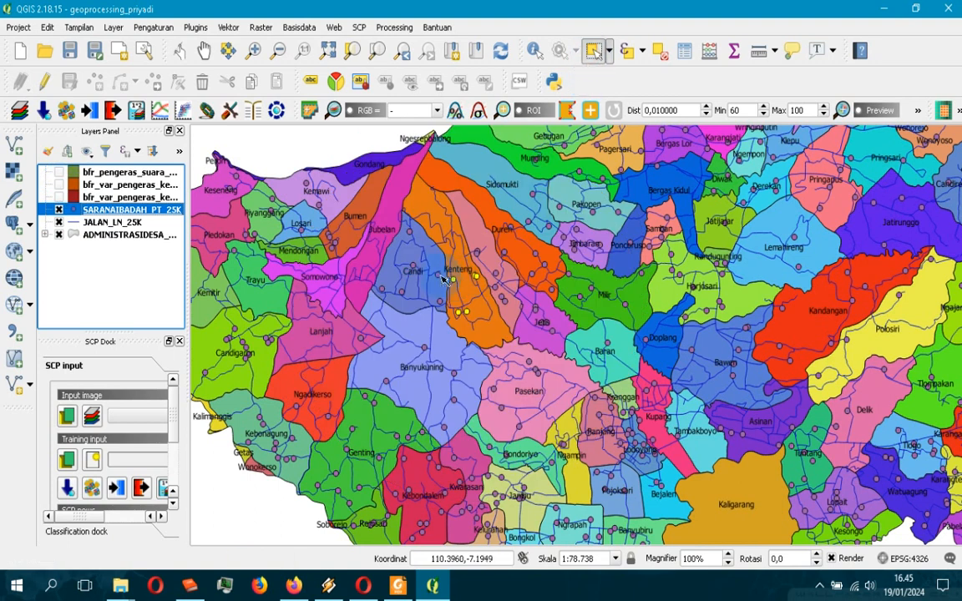
left_click(594, 50)
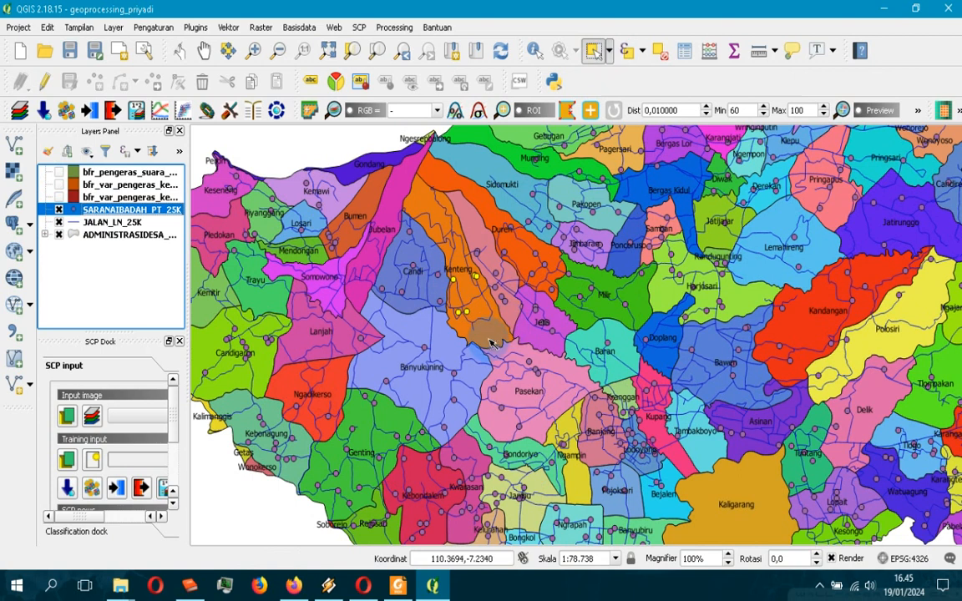
left_click(457, 272)
left_click_drag(457, 272, 459, 269)
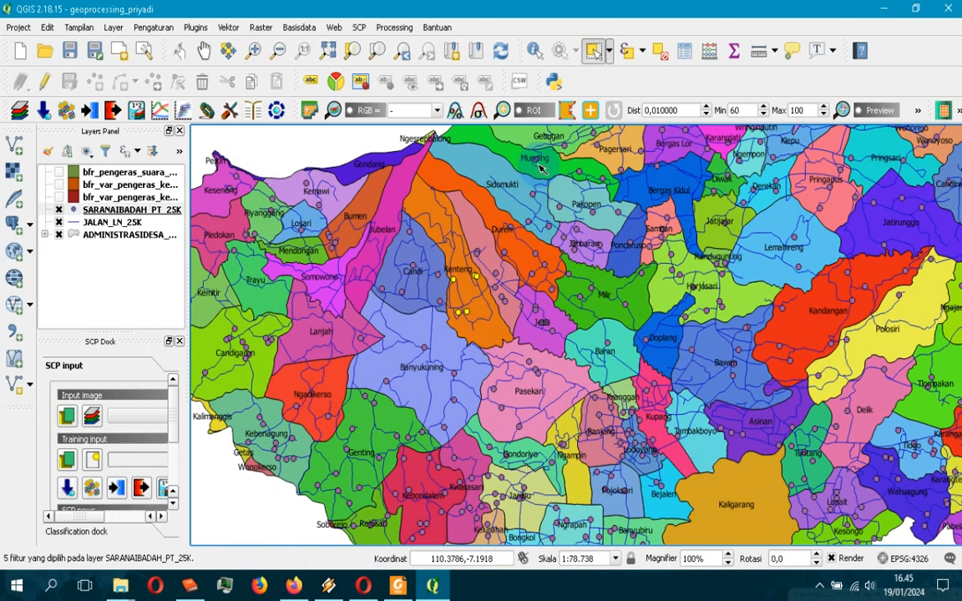
left_click(659, 55)
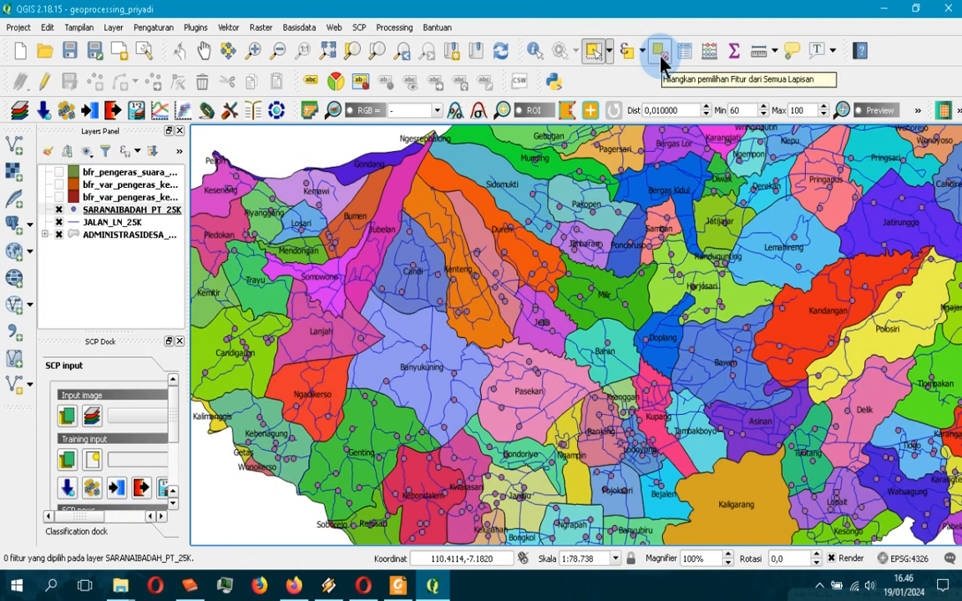
Make both Kenteng variable buffer layers visible on the map again.
left_click(59, 185)
left_click(61, 196)
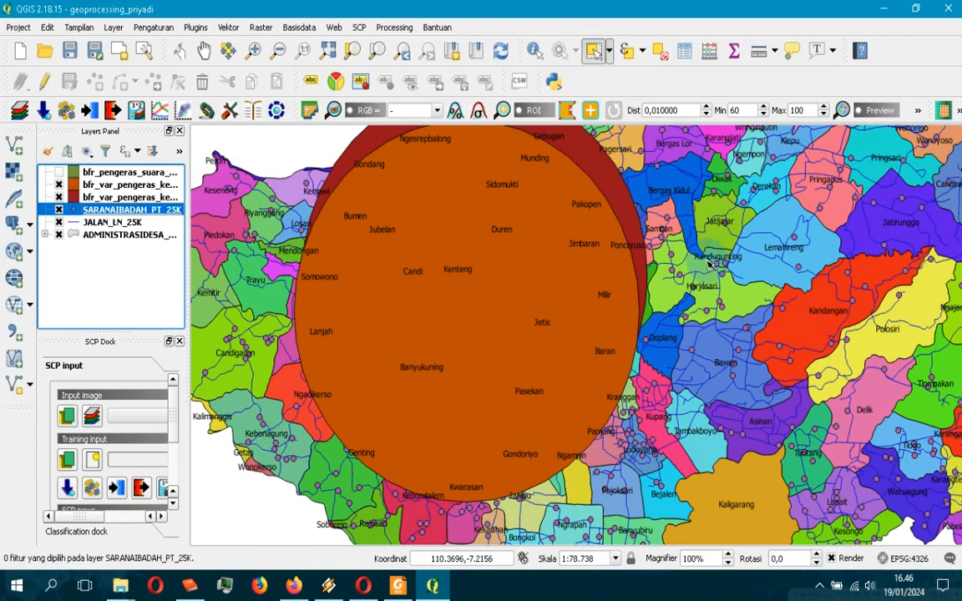
scroll(710, 254, "down", 1)
scroll(712, 255, "up", 1)
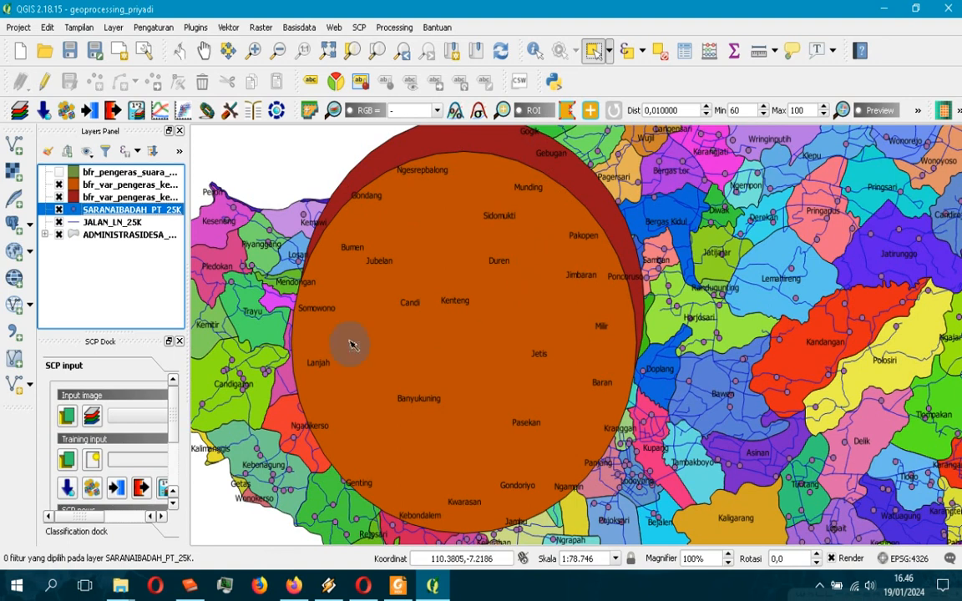
Turn on labels for the bfr_var_pengeras_kenteng layer using the NAMOBJ field.
right_click(126, 184)
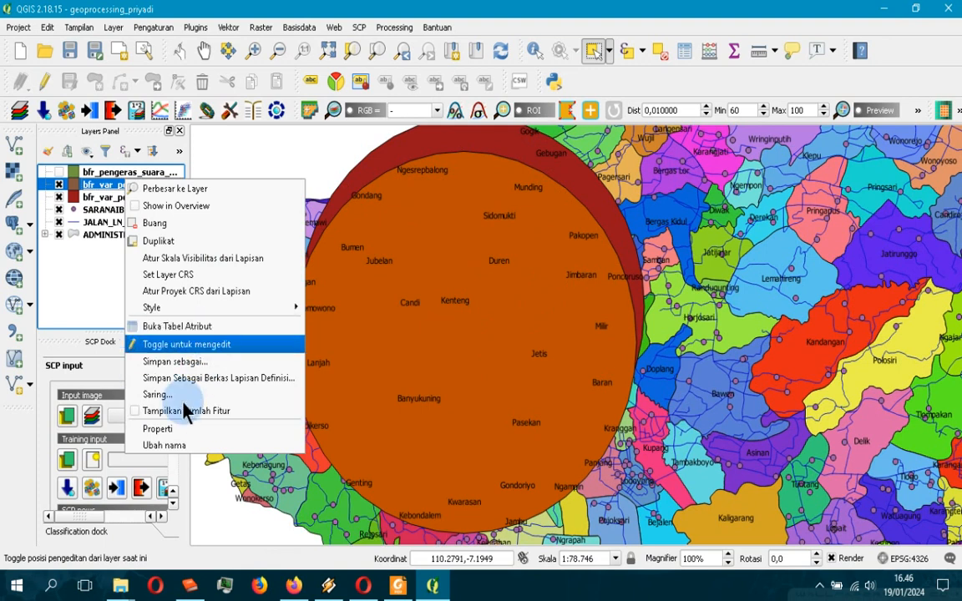
left_click(184, 411)
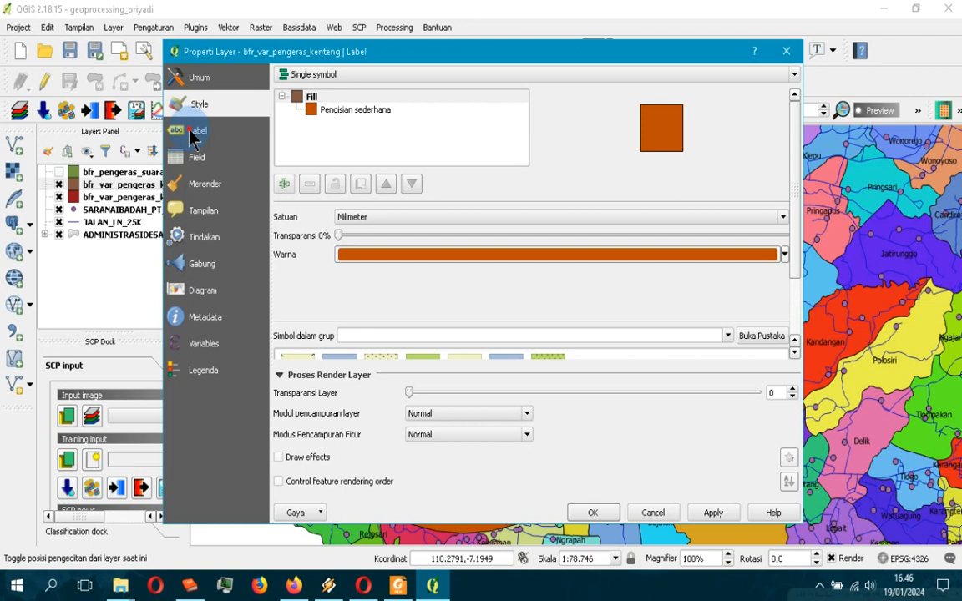
left_click(192, 131)
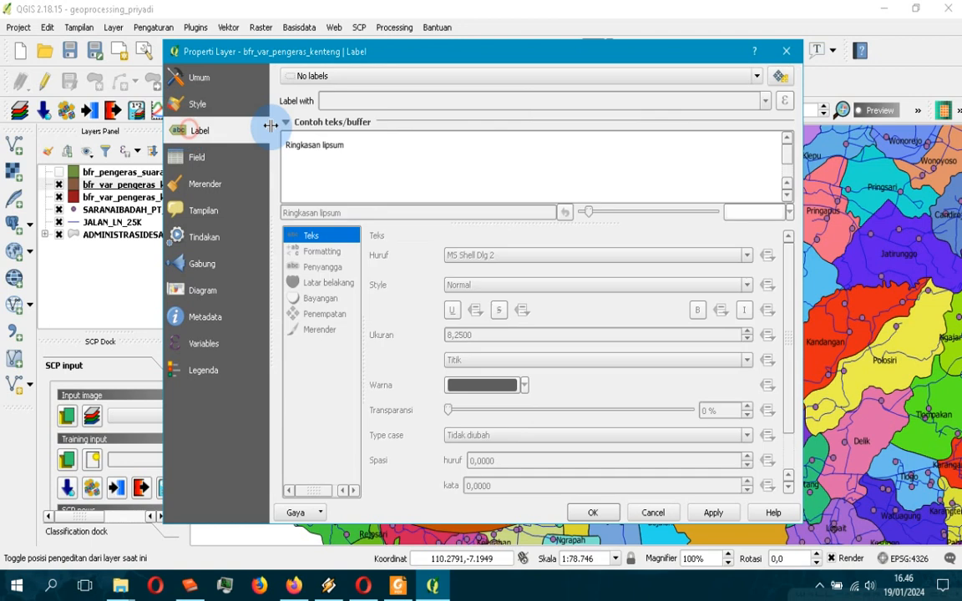
left_click(378, 77)
left_click(399, 105)
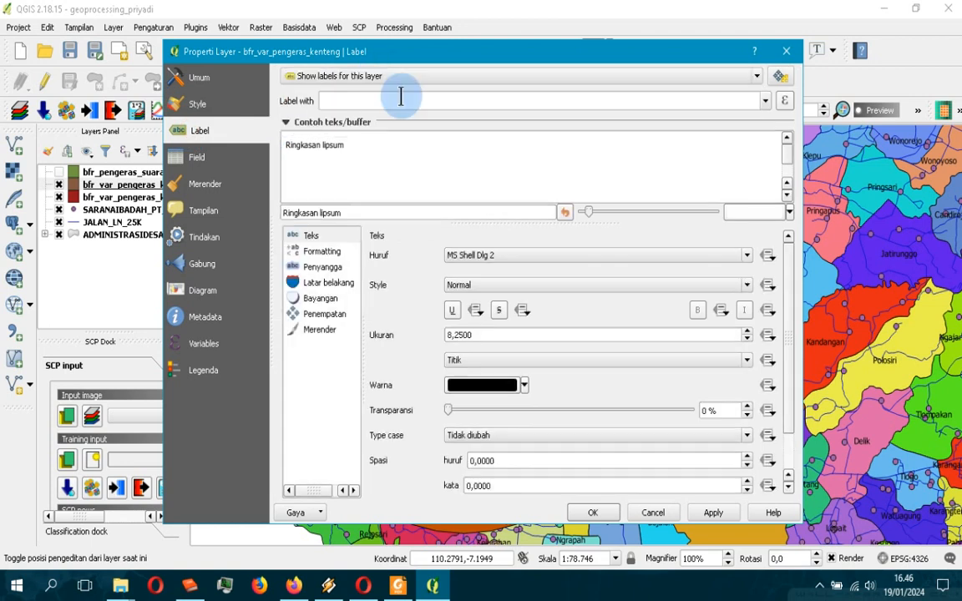
left_click(764, 100)
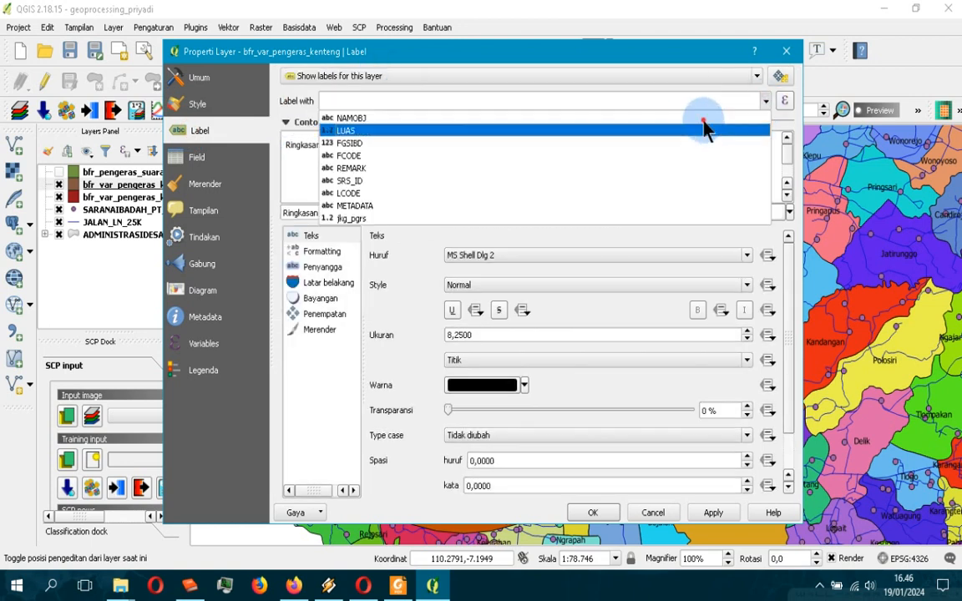
left_click(704, 129)
left_click(605, 514)
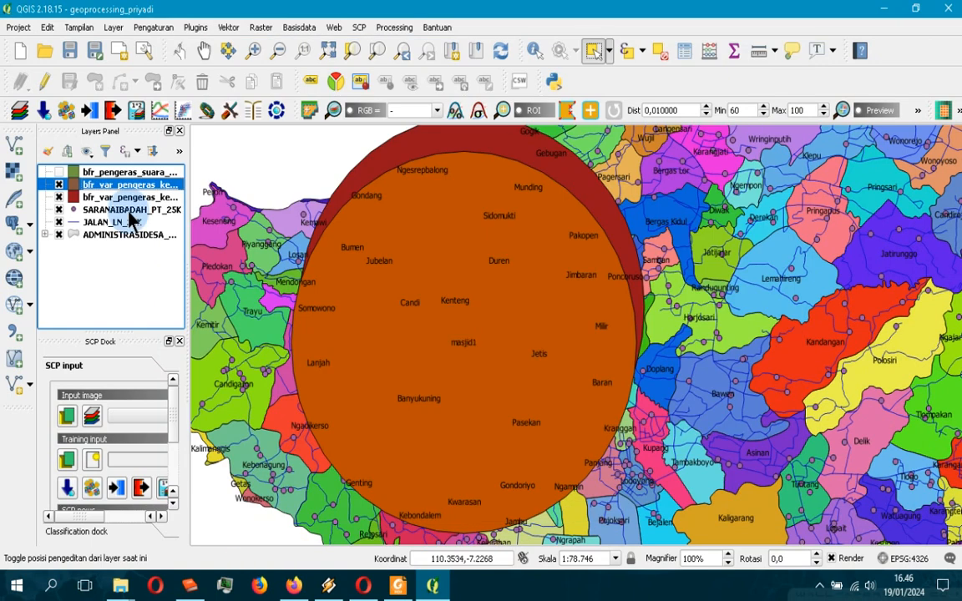
Turn on labels for the bfr_var_pengeras_kenteng2 layer using the field that holds the masjid2 name.
right_click(103, 197)
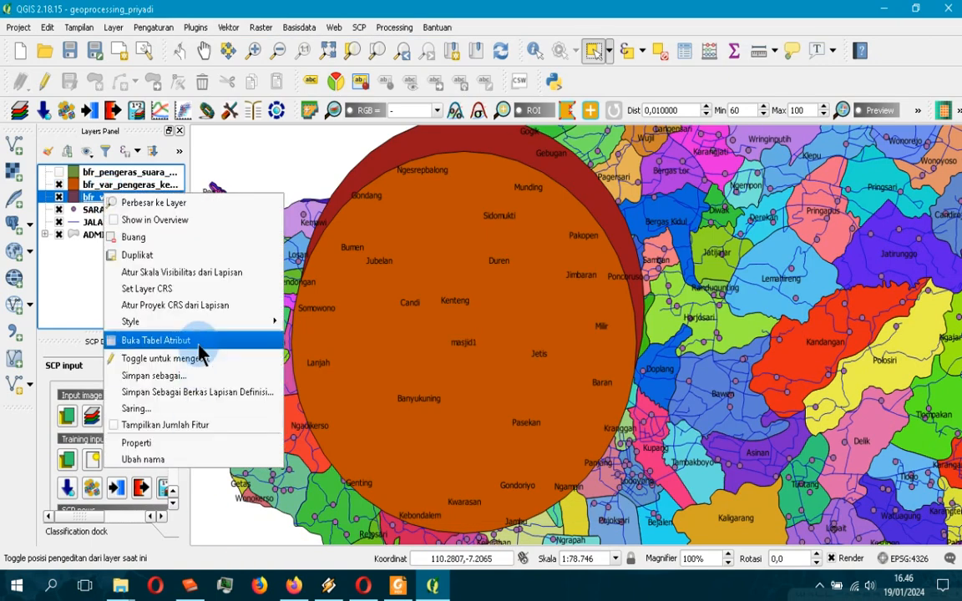
left_click(174, 444)
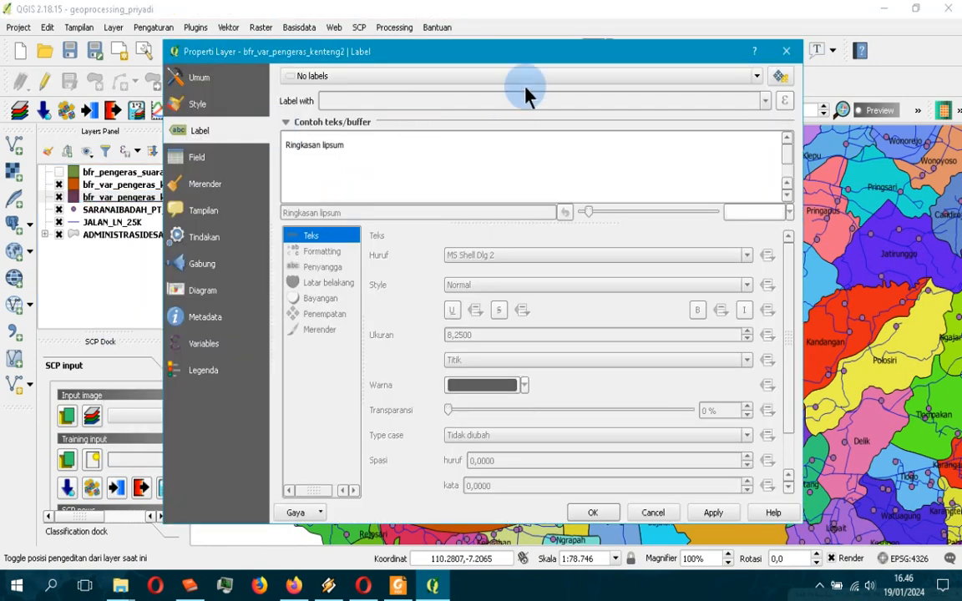
left_click(519, 77)
left_click(639, 103)
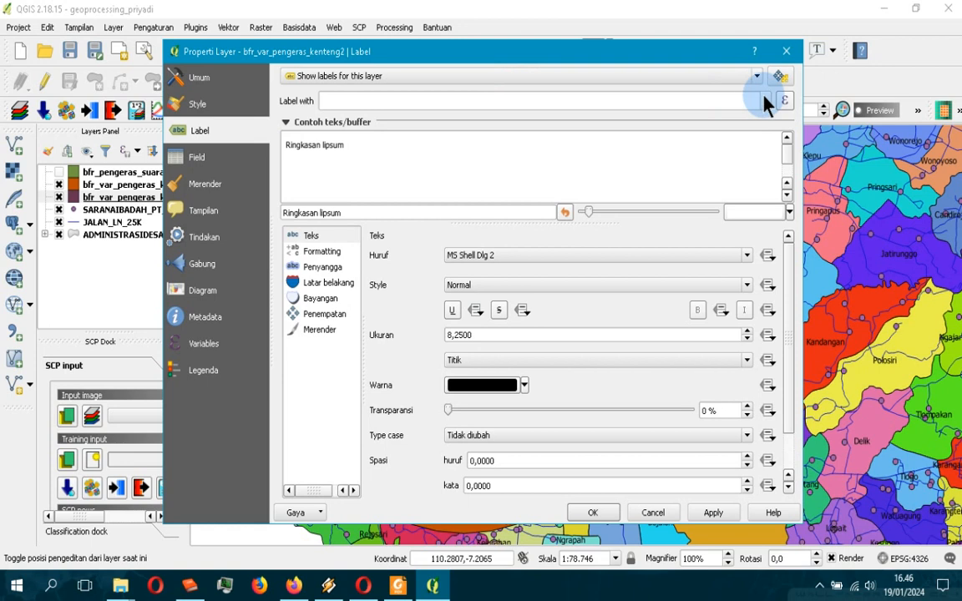
left_click(708, 116)
left_click(593, 509)
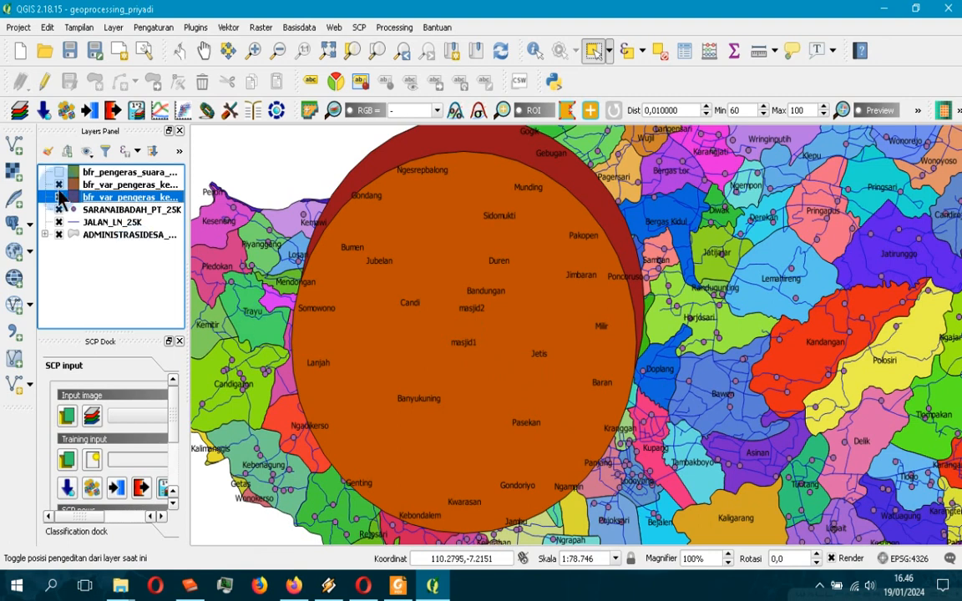
Compare the labelled masjid1 and masjid2 buffer extents by switching each layer's visibility off and on.
left_click(59, 185)
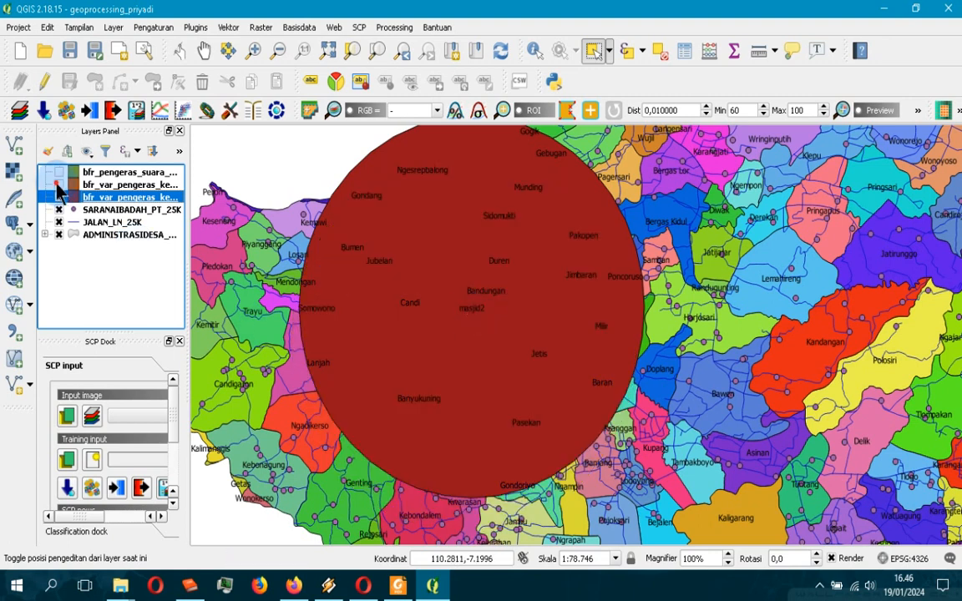
left_click(59, 184)
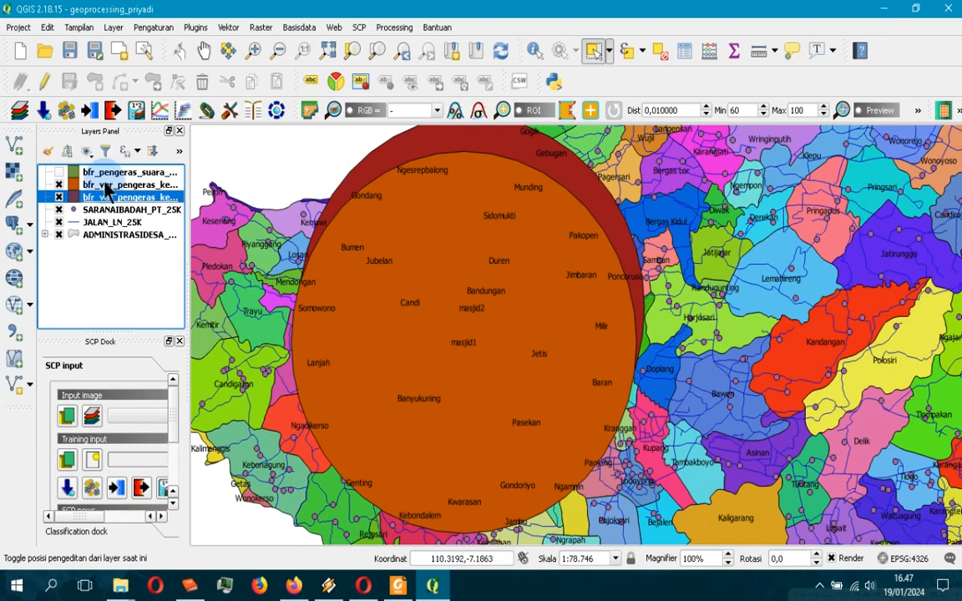
left_click(58, 185)
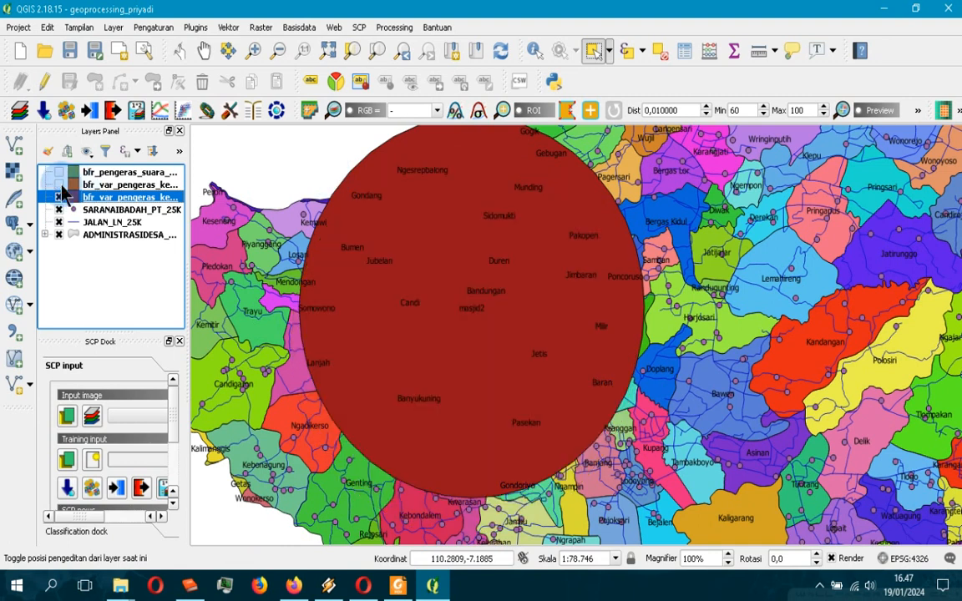
left_click(58, 184)
left_click(59, 198)
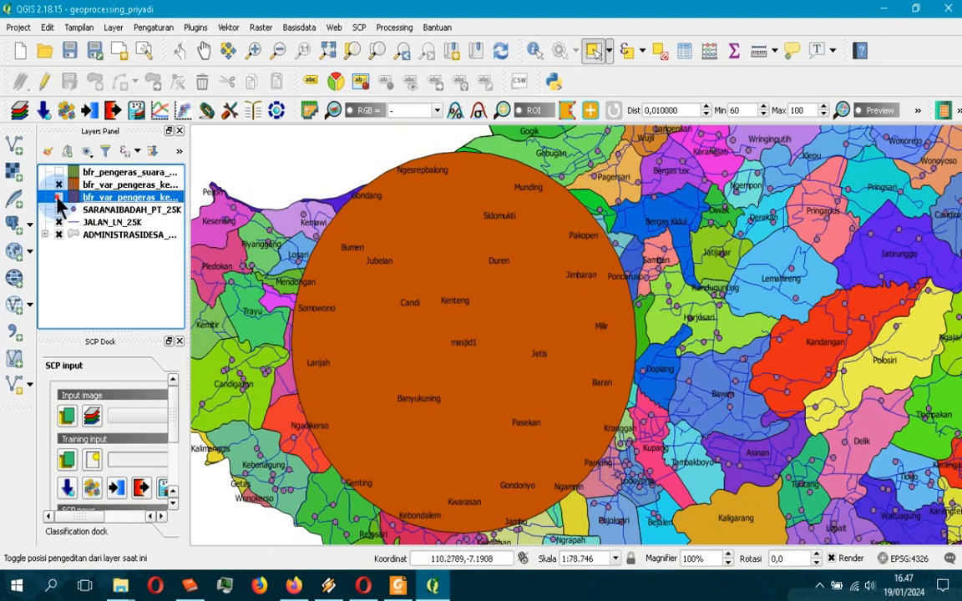
left_click(59, 198)
left_click(59, 197)
scroll(608, 214, "down", 1)
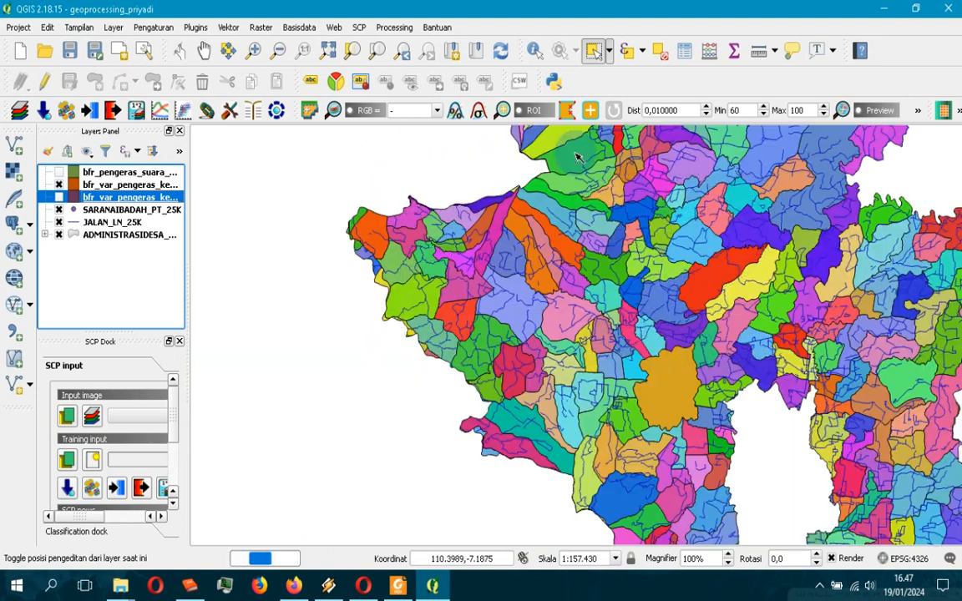
scroll(591, 153, "up", 1)
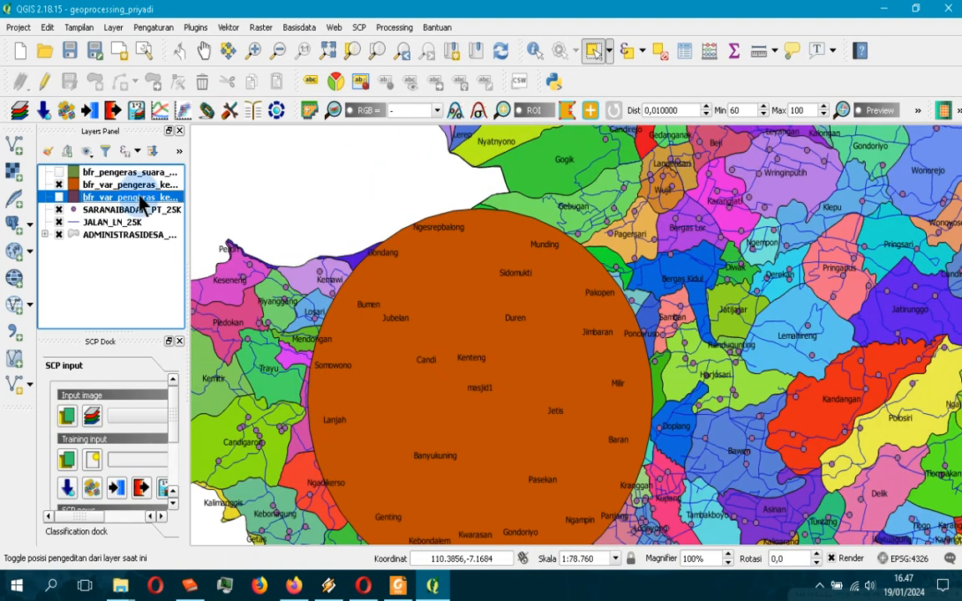
left_click(58, 197)
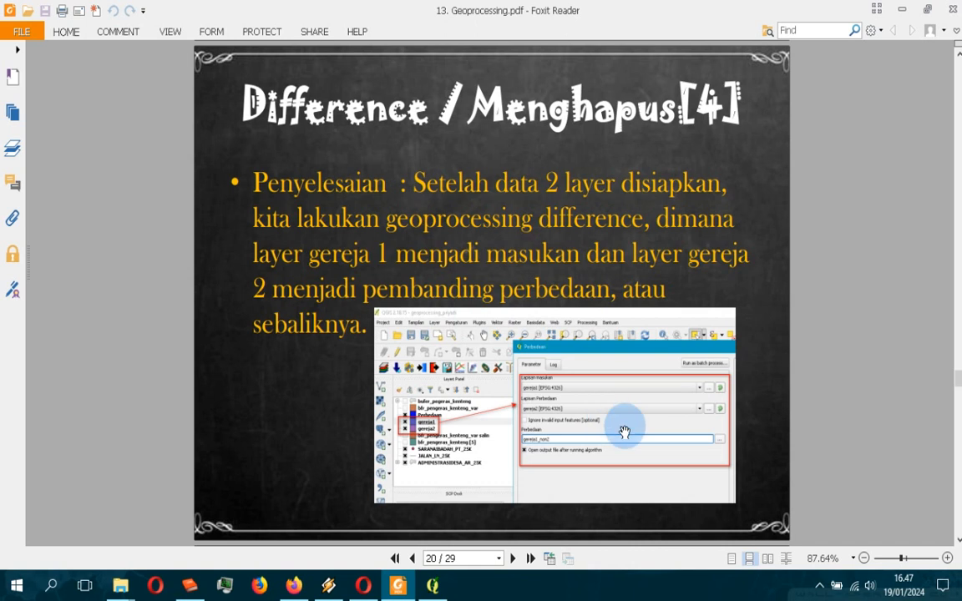
Examine the input and difference layer settings in the Difference slide's example in Foxit Reader, and return to QGIS.
scroll(627, 448, "up", 4, "ctrl")
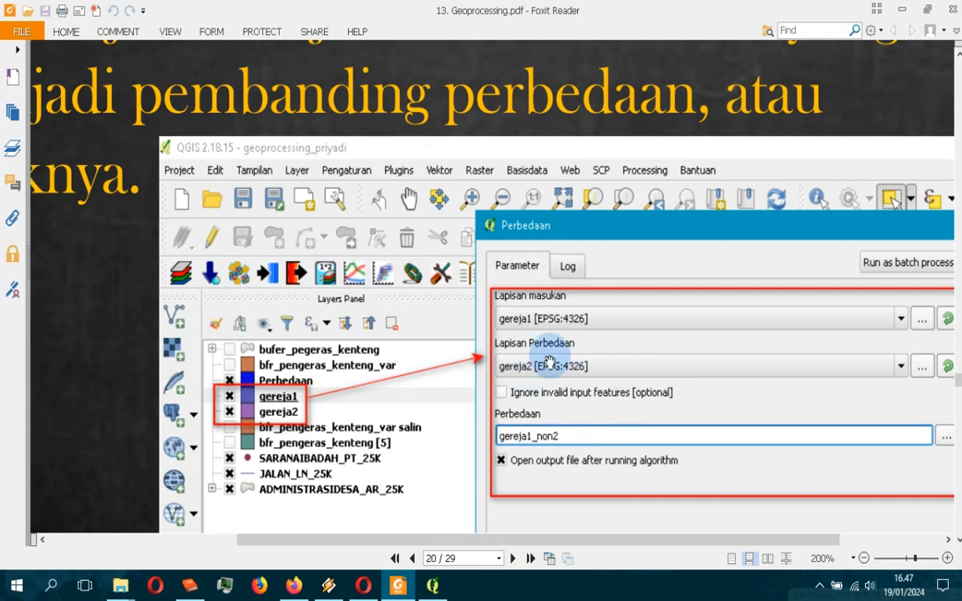
scroll(408, 313, "down", 2)
scroll(683, 251, "down", 2)
scroll(767, 167, "down", 1)
scroll(826, 100, "up", 1)
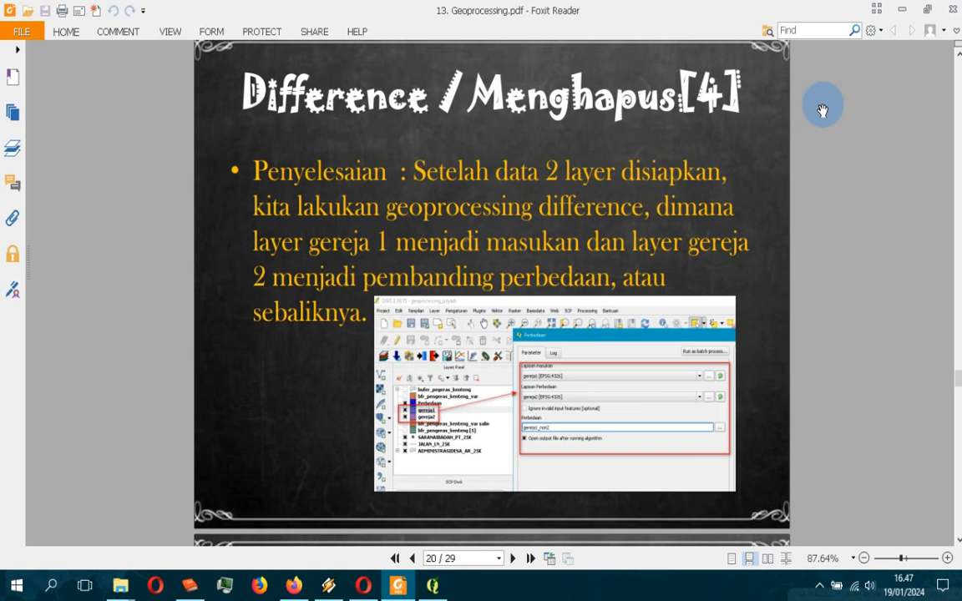
left_click(901, 11)
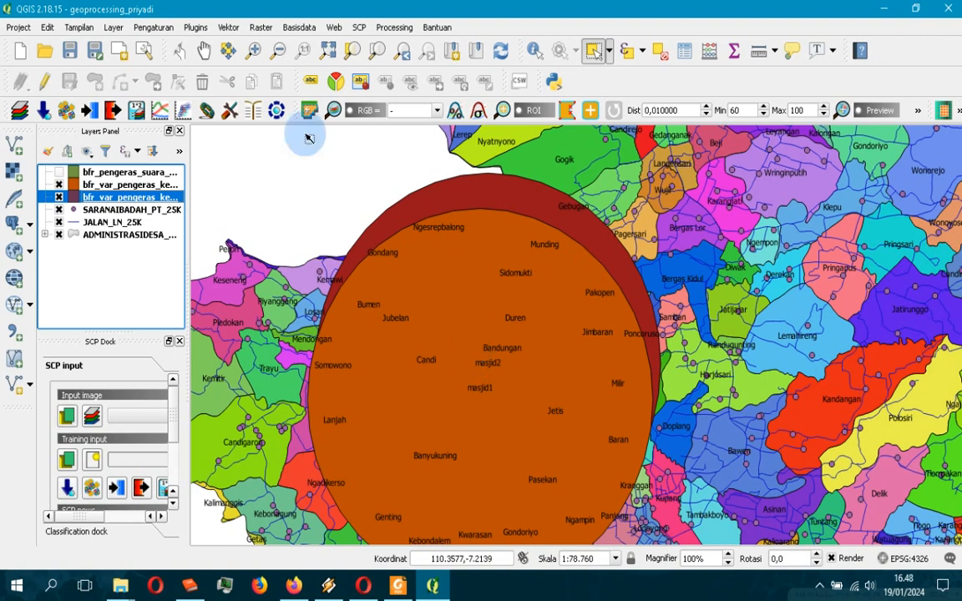
left_click(228, 30)
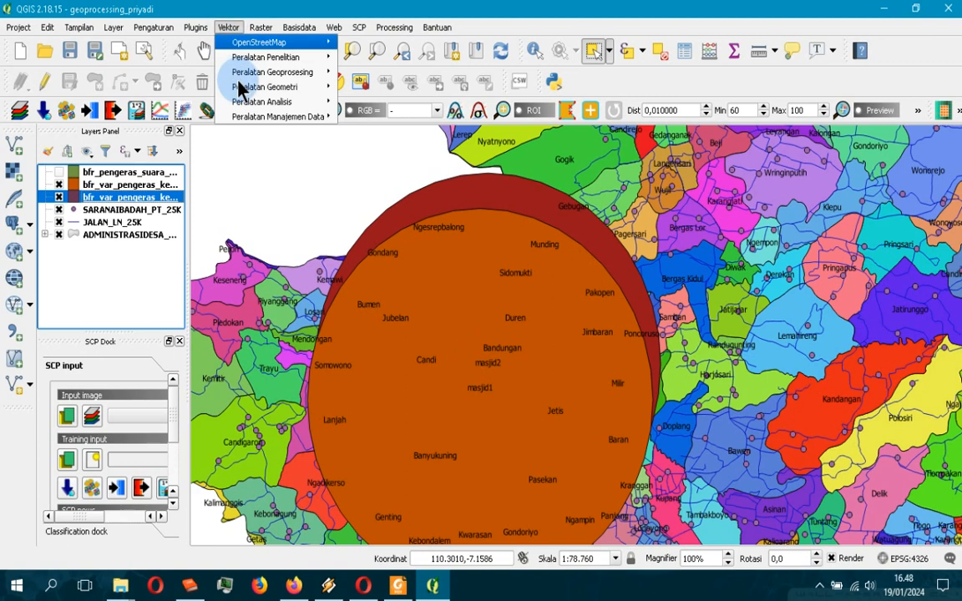
mouse_move(316, 75)
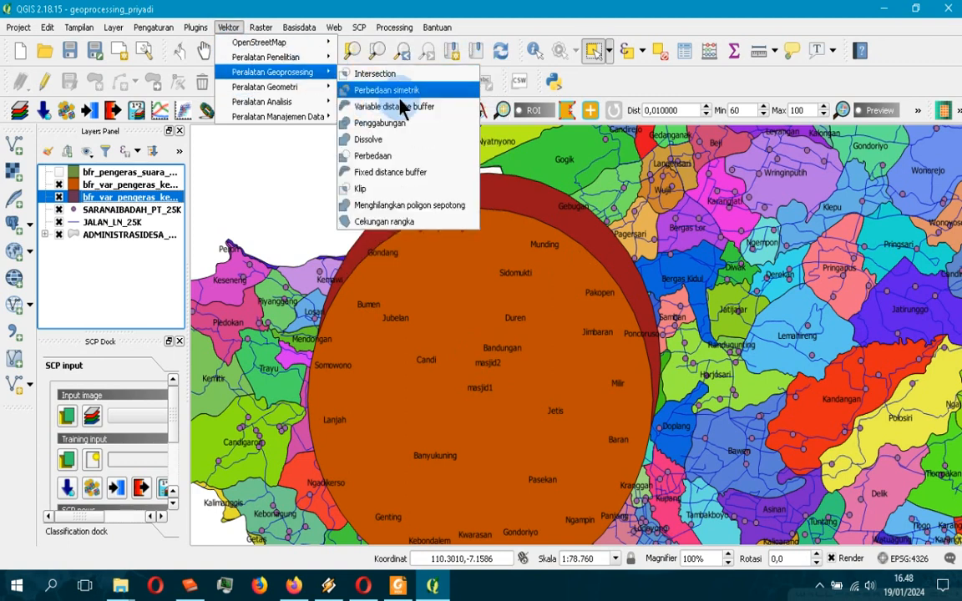
left_click(412, 155)
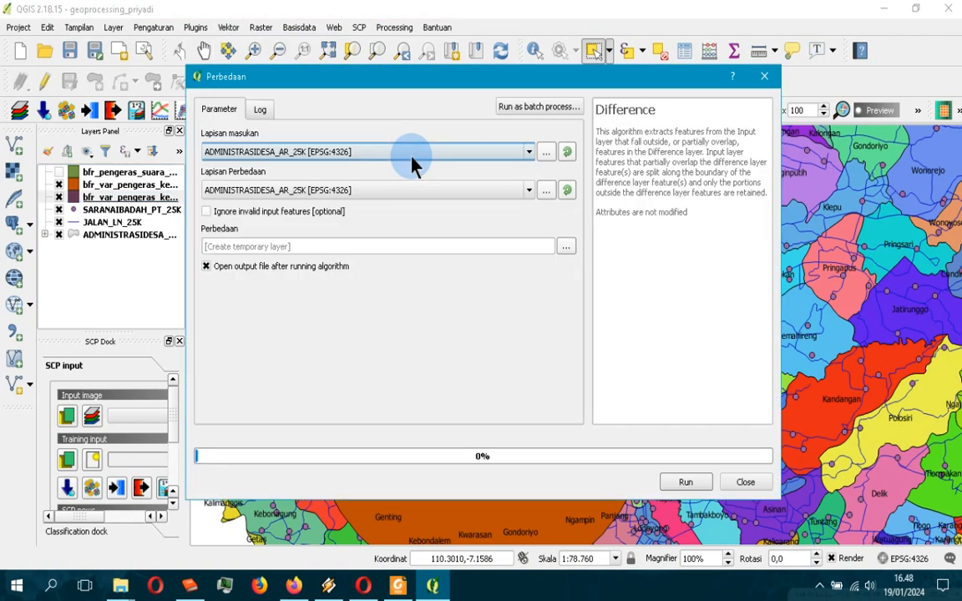
left_click(412, 155)
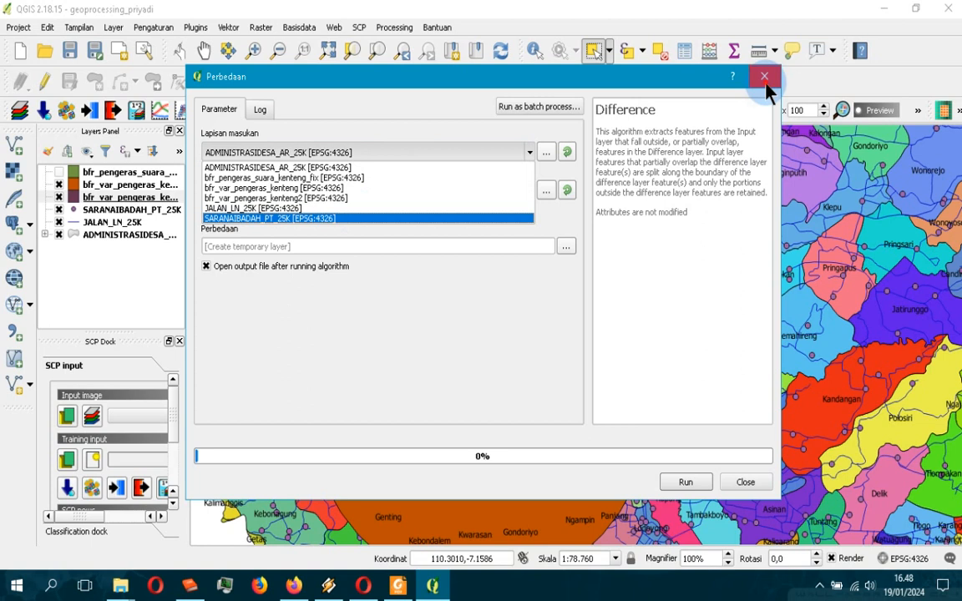
left_click(744, 321)
left_click(745, 483)
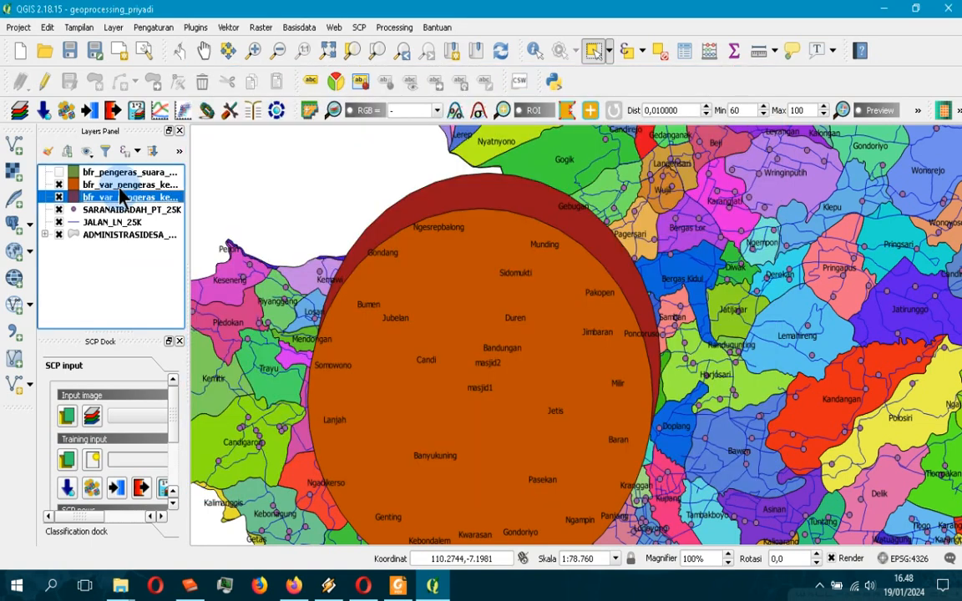
Check which buffer on the map belongs to the bfr_var_pengeras_kenteng layer by switching its visibility off and on.
left_click(119, 186)
right_click(119, 186)
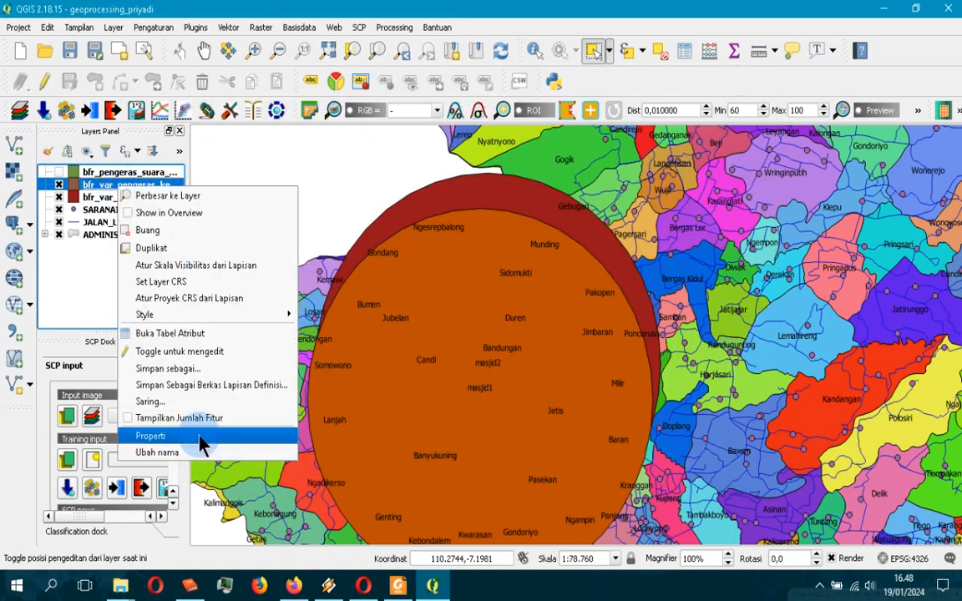
left_click(157, 452)
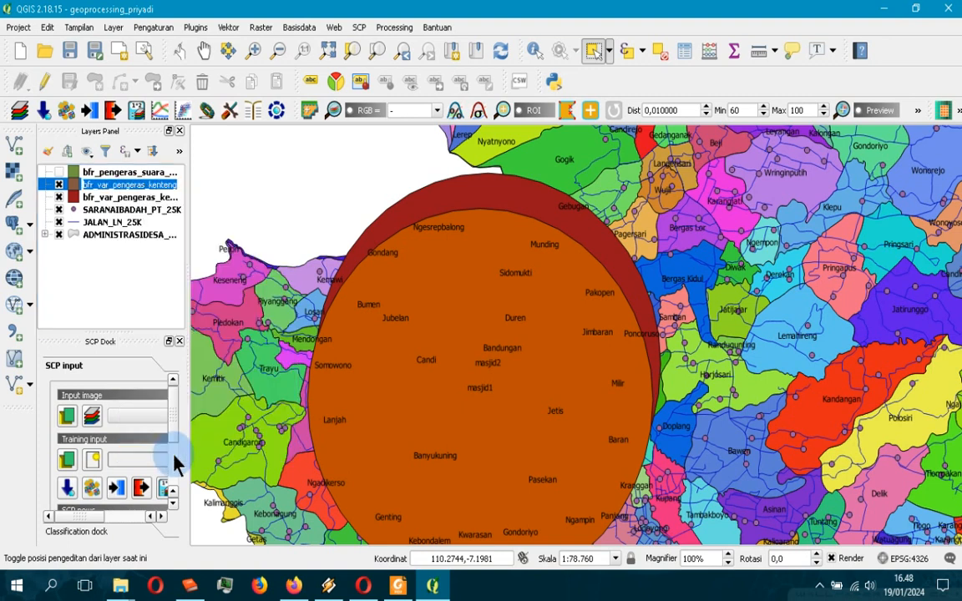
left_click(55, 187)
left_click(60, 186)
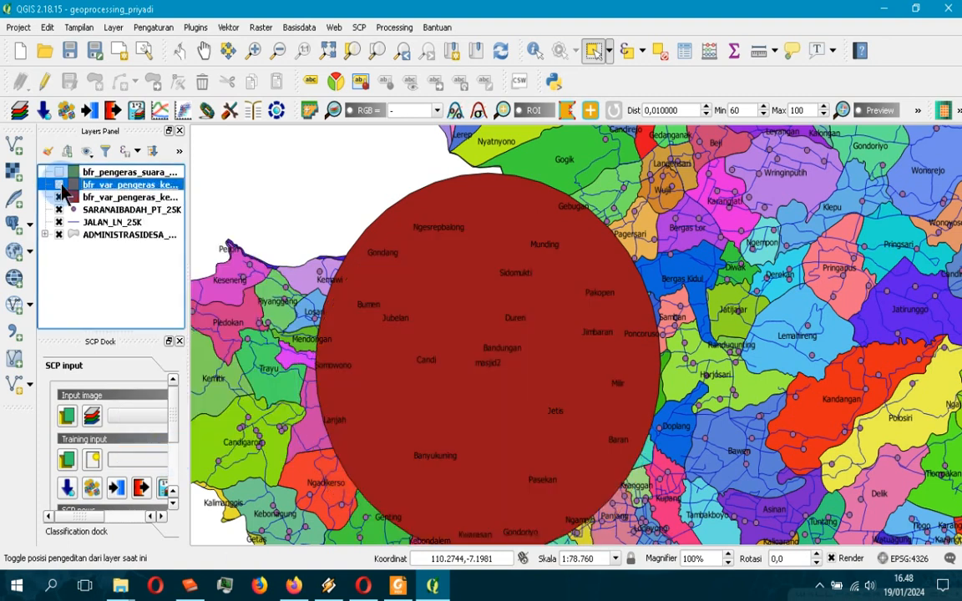
left_click(60, 186)
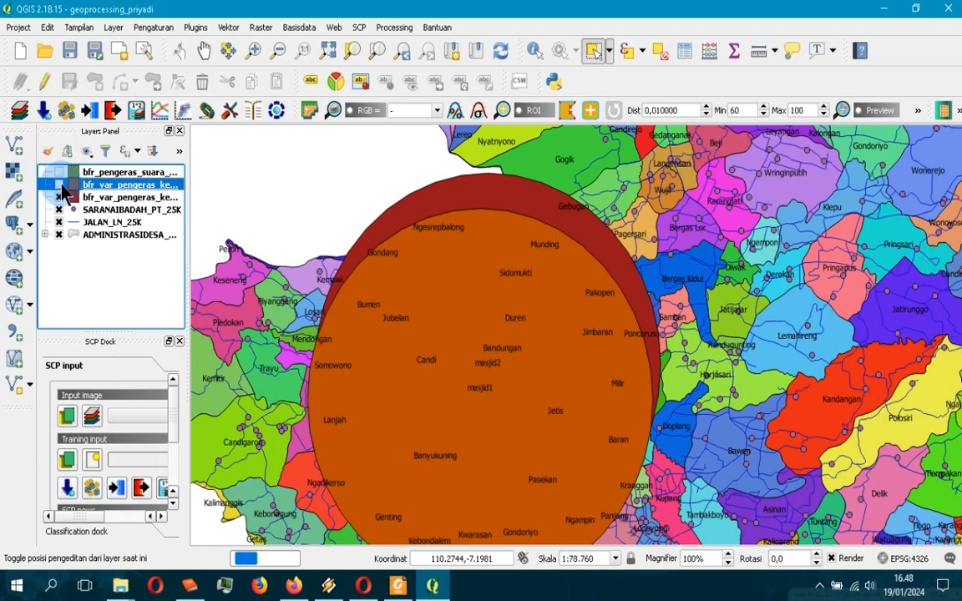
left_click(60, 185)
left_click(60, 185)
Rename the bfr_var_pengeras_kenteng layer as masjid1.
right_click(92, 183)
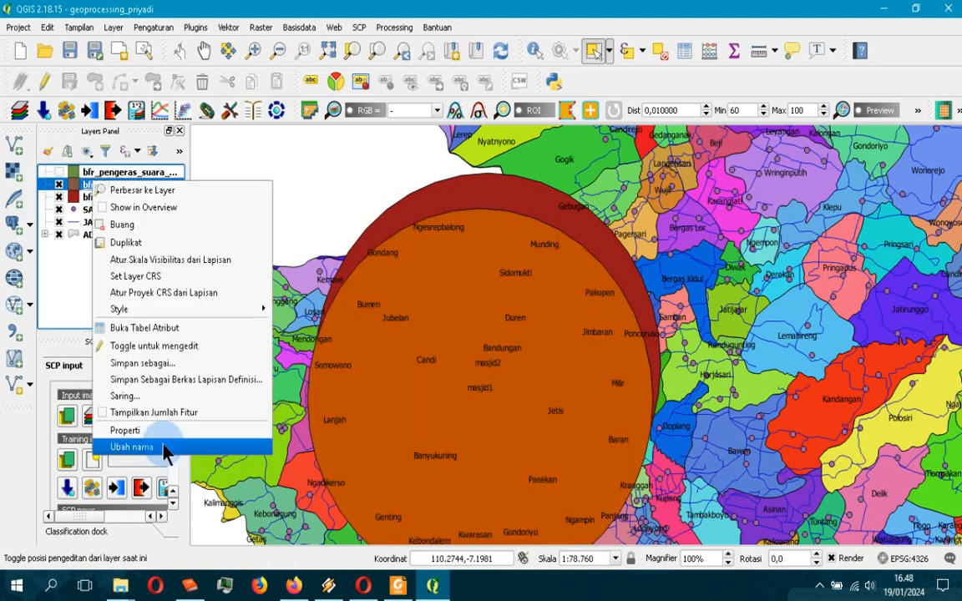
left_click(160, 447)
type("masji")
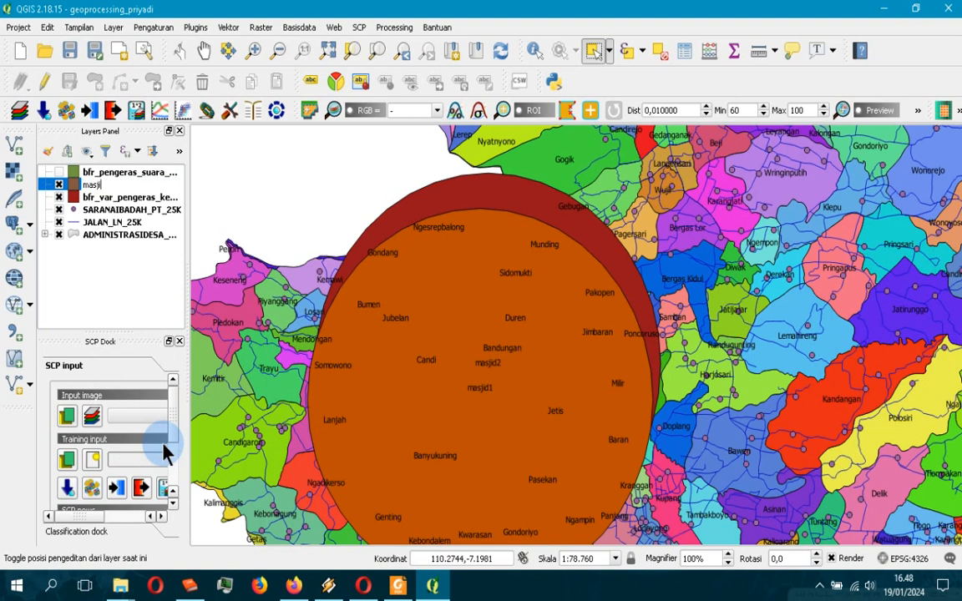
type("d1")
key("Return")
Rename the bfr_var_pengeras_kenteng2 layer as masjid2.
right_click(93, 196)
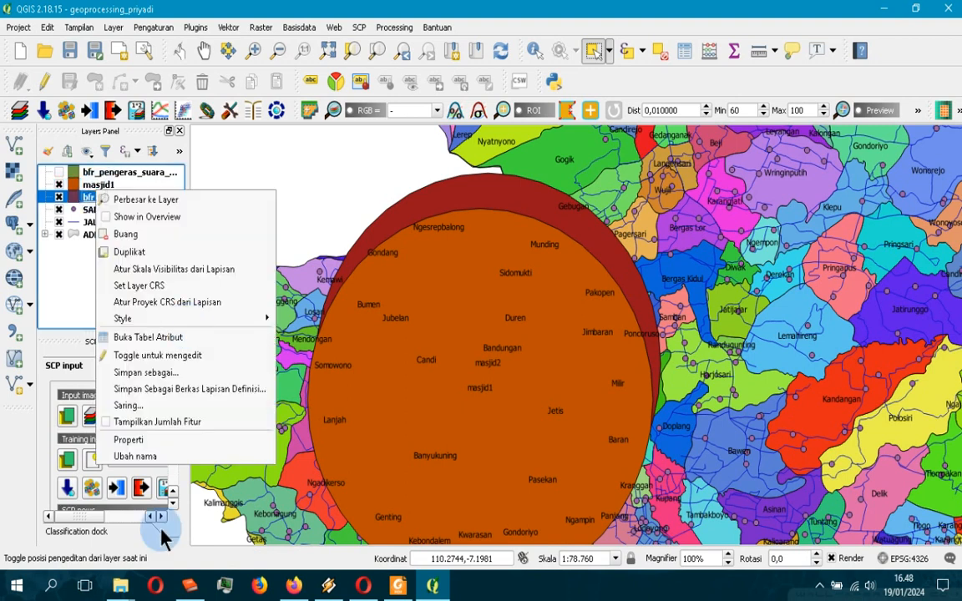
left_click(153, 456)
type("masjid2")
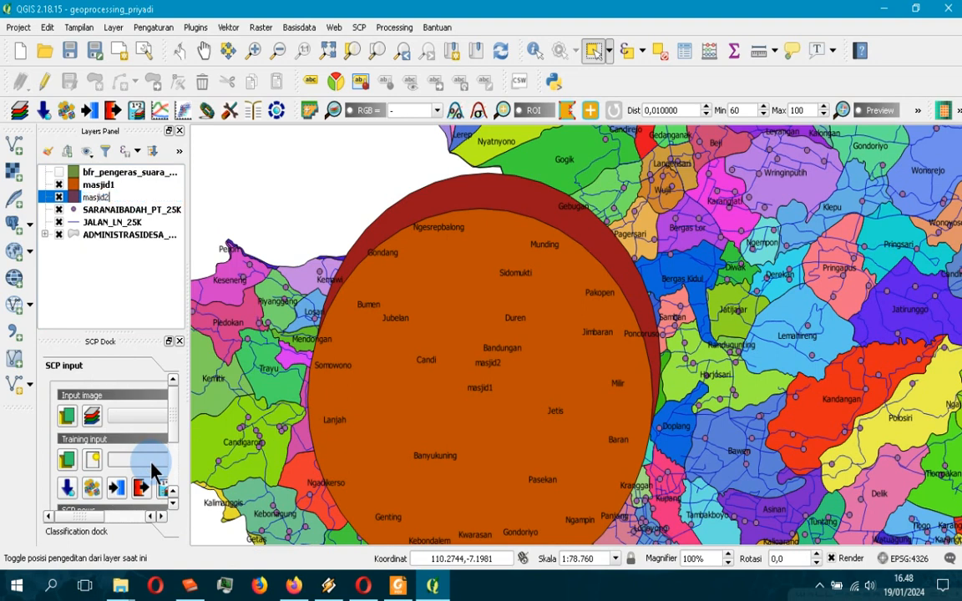
key("Return")
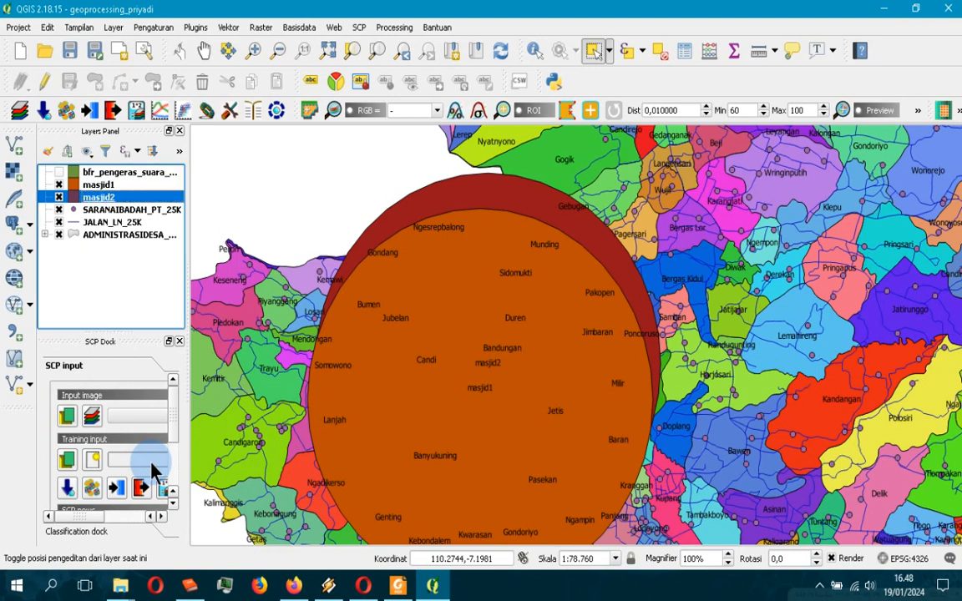
Compare the masjid2 buffer with masjid1 by switching the masjid2 layer's visibility off and on.
left_click(58, 198)
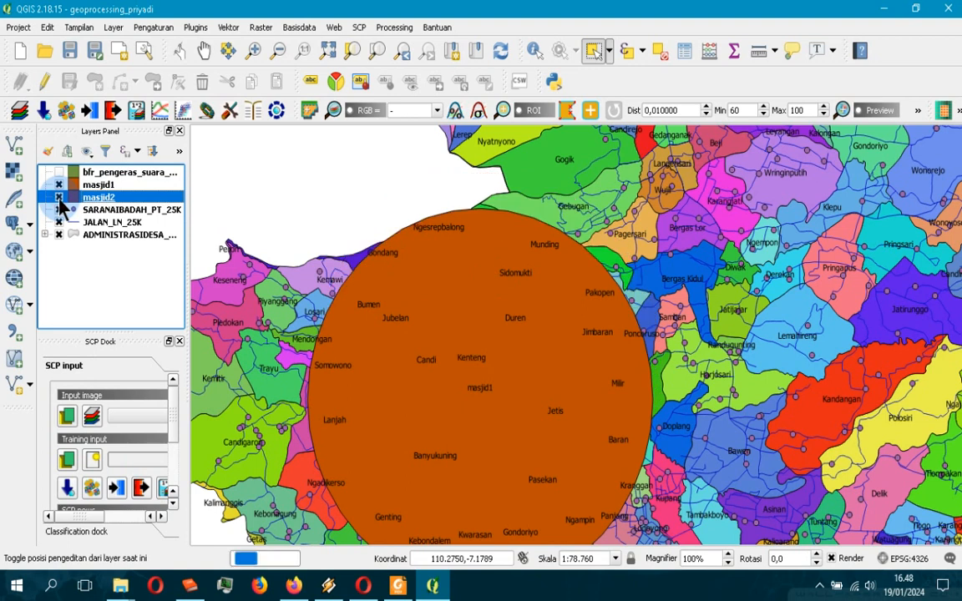
left_click(58, 198)
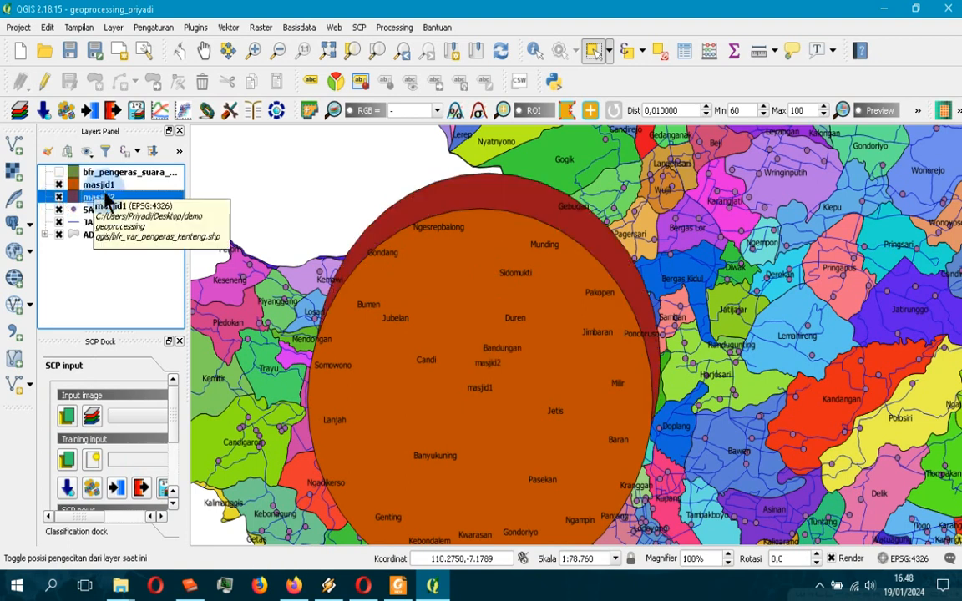
left_click(58, 198)
left_click(59, 198)
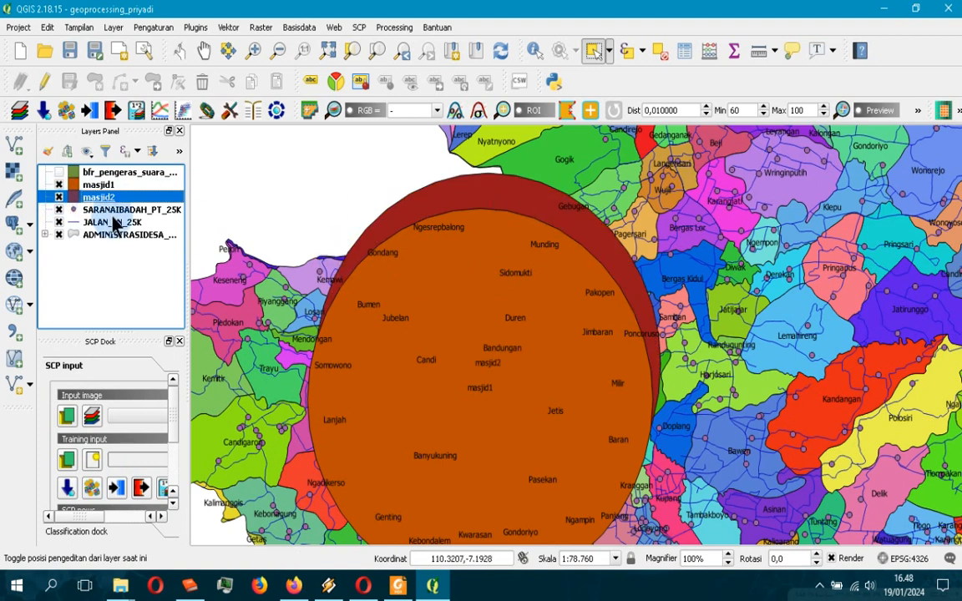
left_click(228, 28)
mouse_move(272, 72)
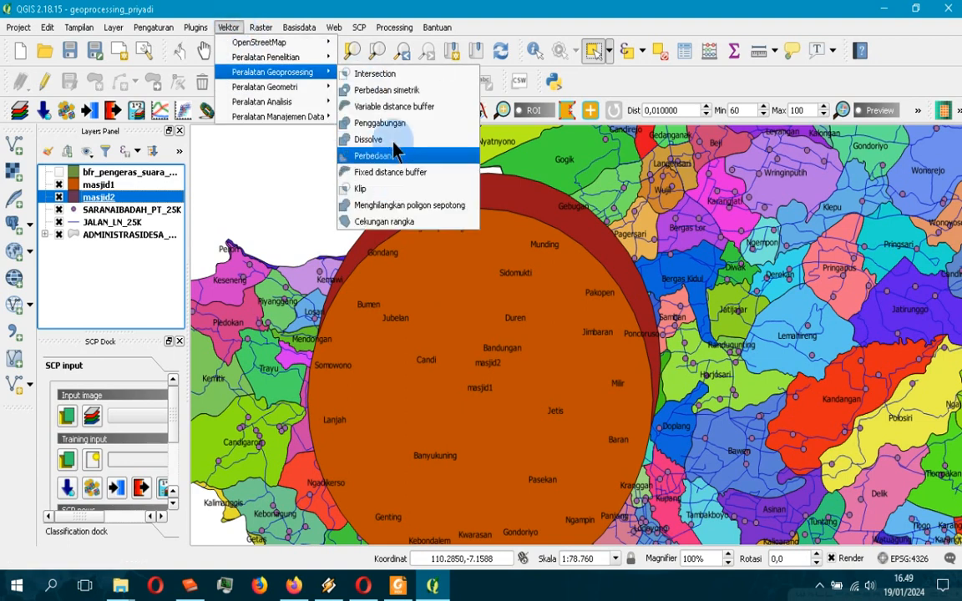
left_click(433, 156)
left_click(432, 163)
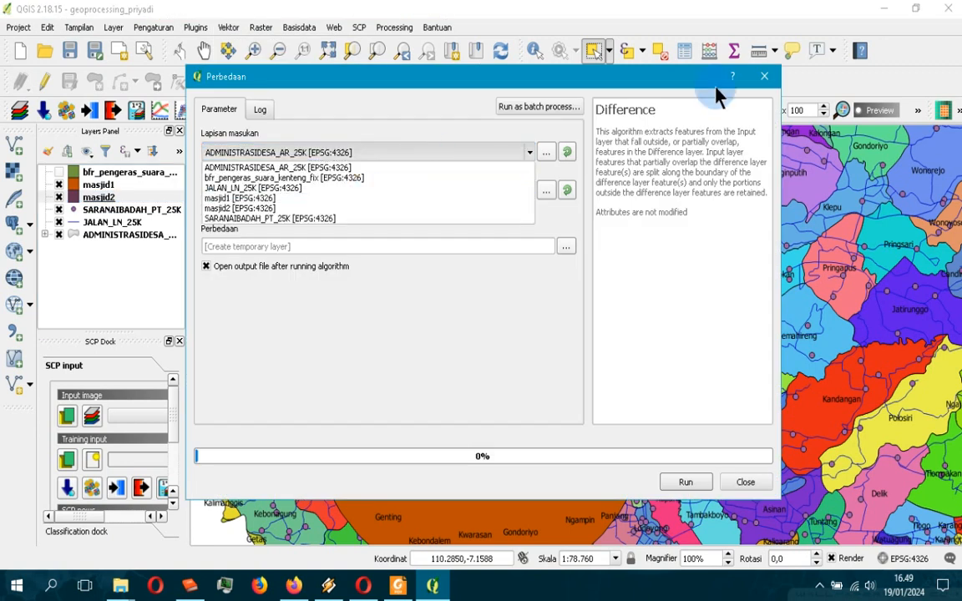
left_click(764, 77)
left_click(764, 77)
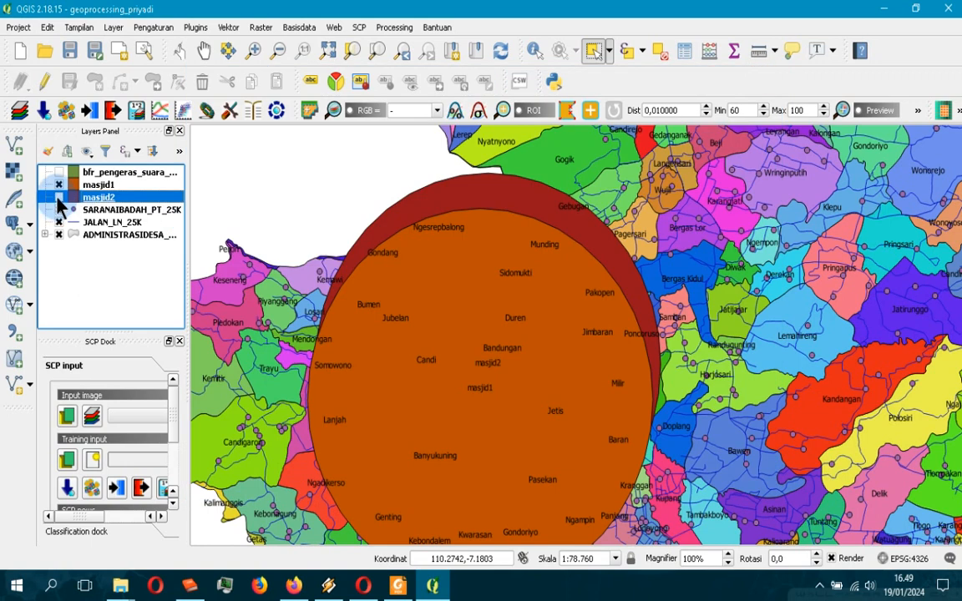
left_click(59, 197)
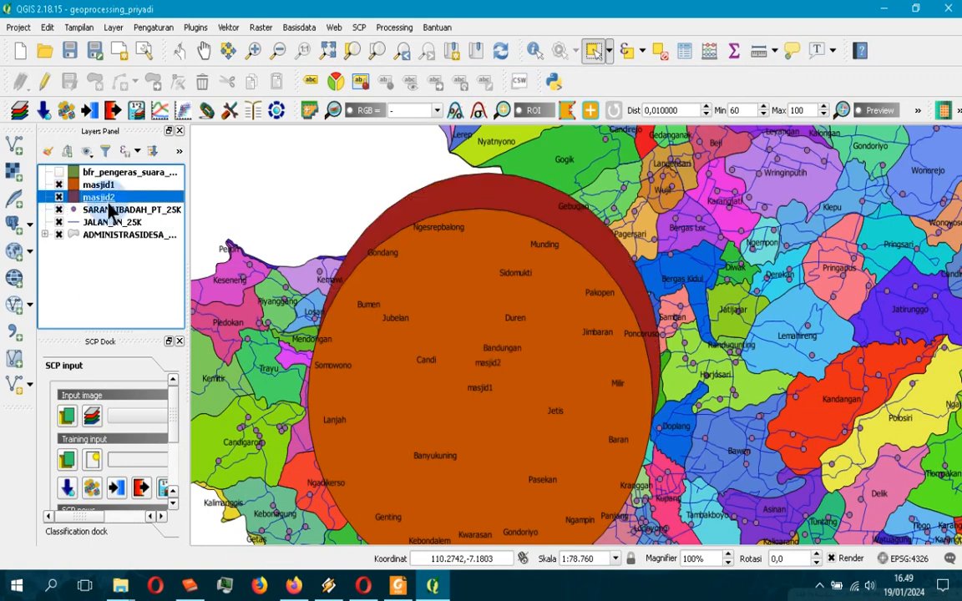
Run the Difference geoprocessing tool with masjid2 as input and masjid1 as difference layer, giving an output name starting with diff_pengeras_masjid.
left_click(236, 30)
mouse_move(267, 72)
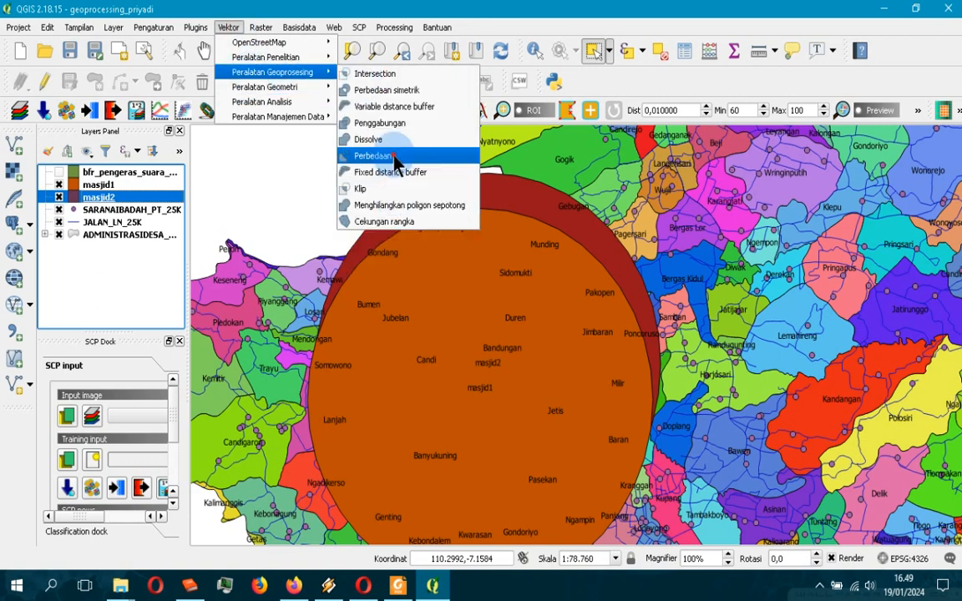
left_click(390, 155)
left_click(399, 155)
left_click(371, 200)
left_click(370, 197)
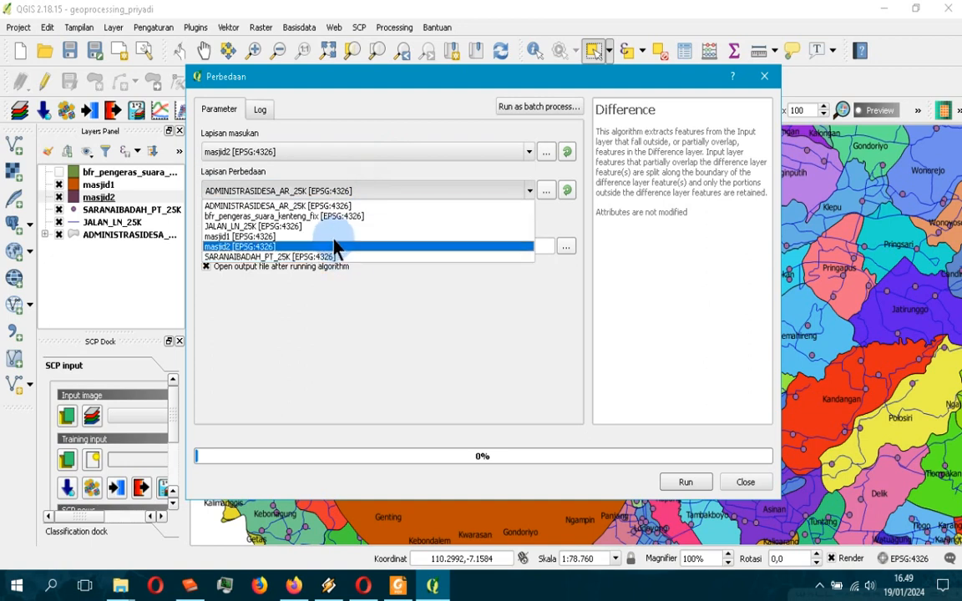
left_click(334, 238)
left_click(272, 247)
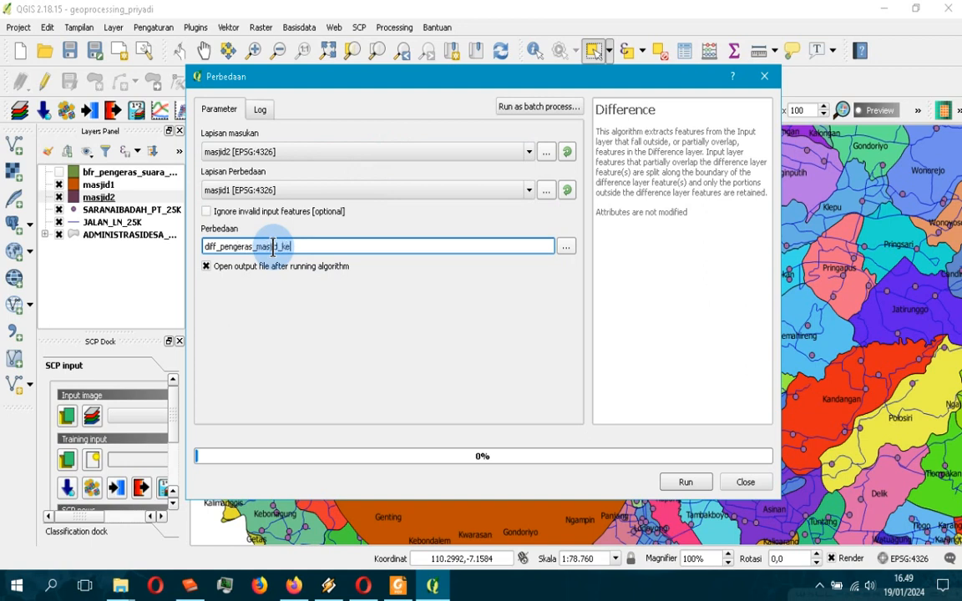
left_click(683, 482)
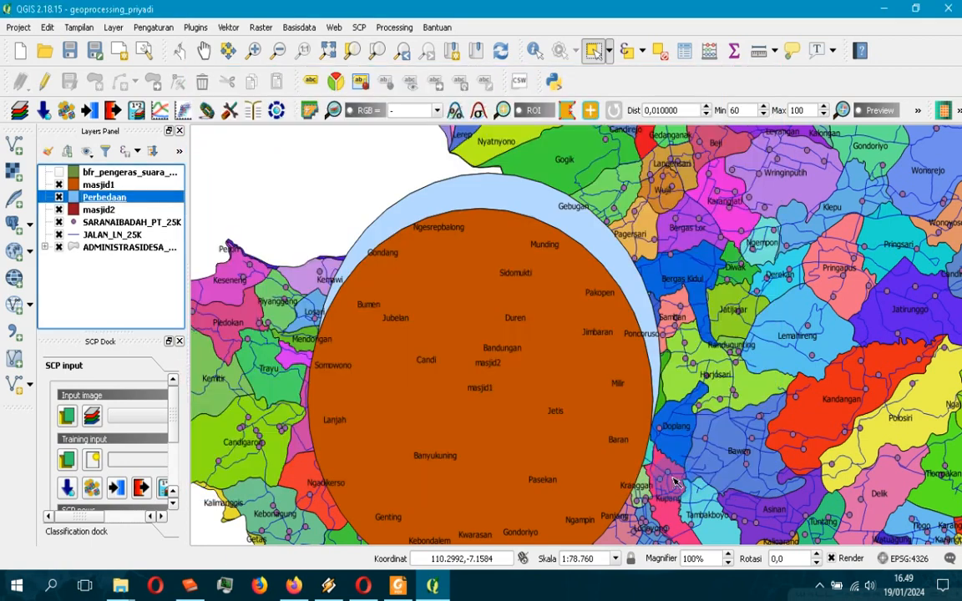
Hide the masjid1 and masjid2 layers to inspect the Perbedaan layer, and switch to 13. Geoprocessing.pdf in Foxit Reader.
left_click(59, 185)
left_click(59, 210)
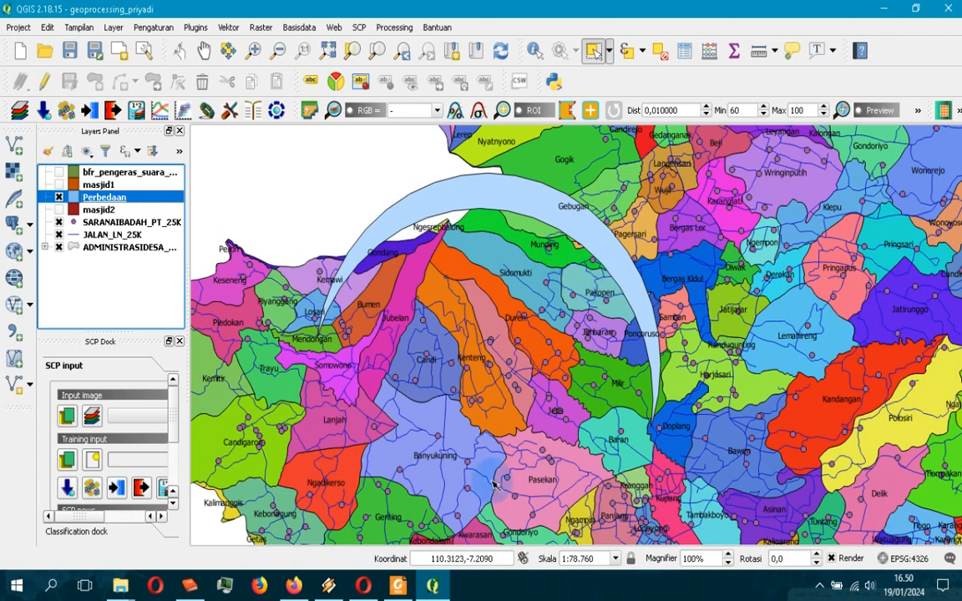
left_click(397, 586)
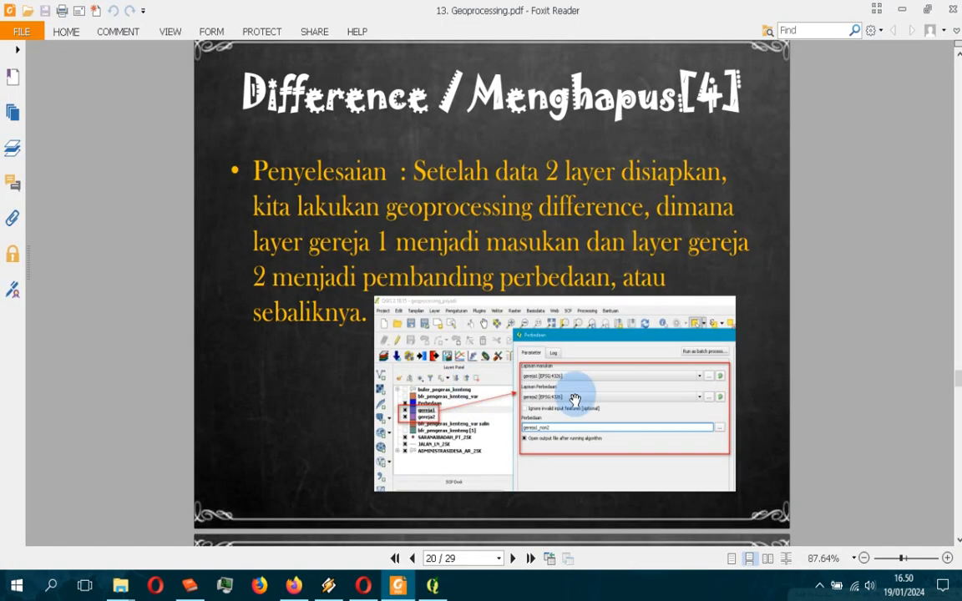